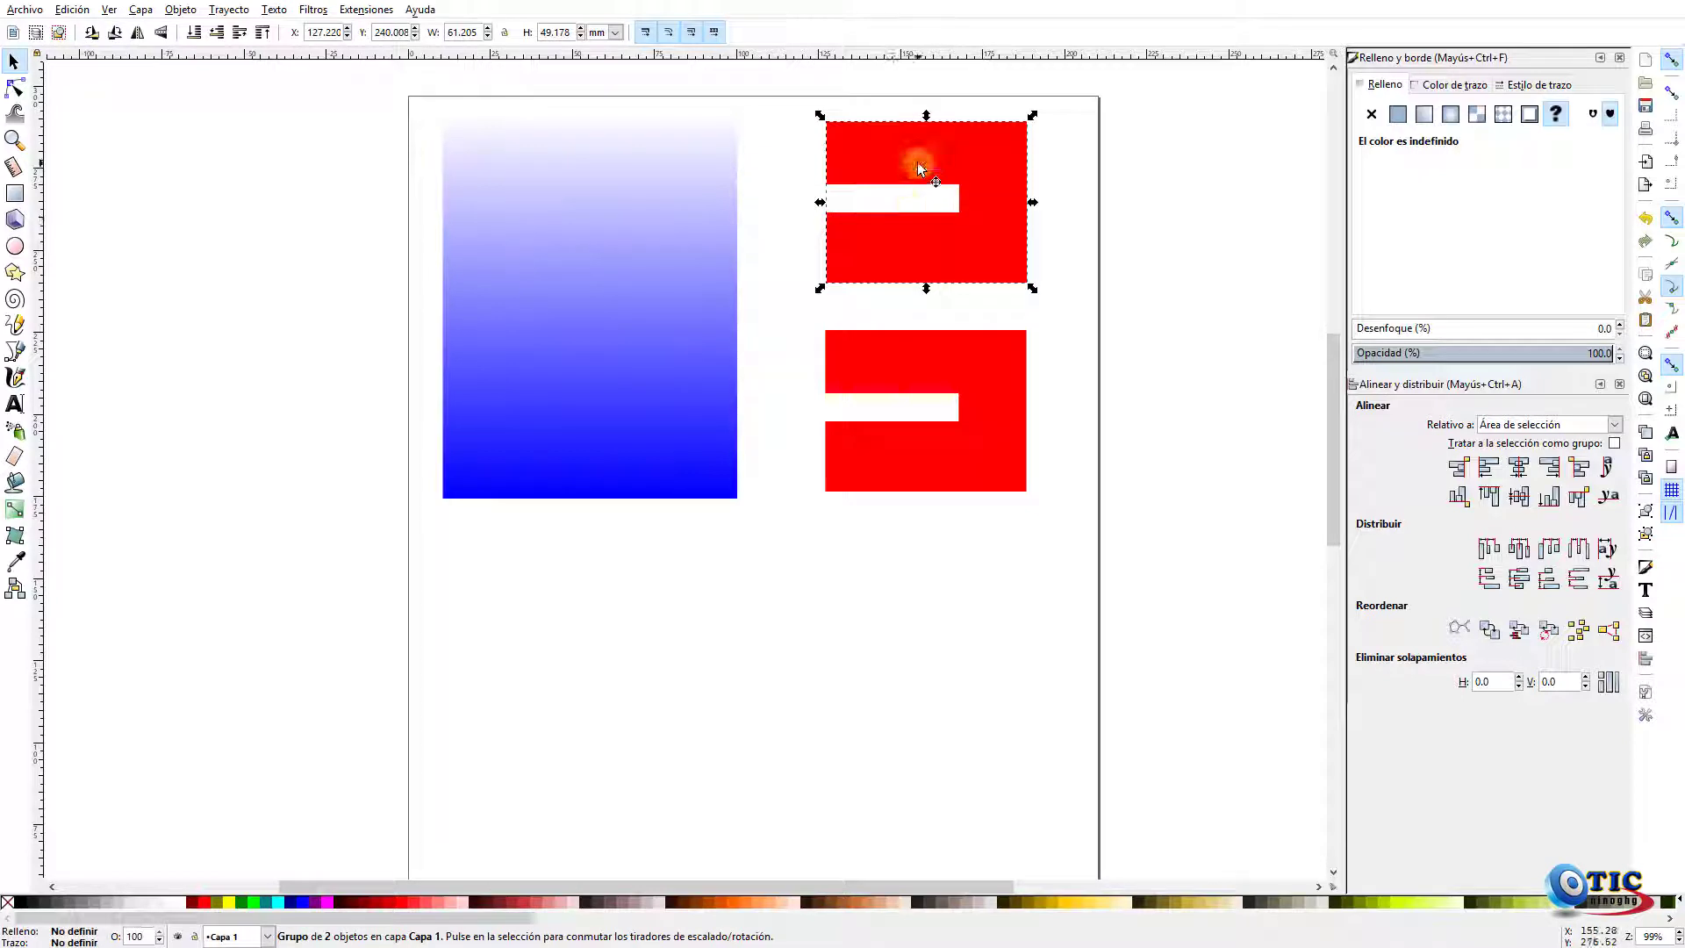
Duplicate the upper red group onto the blue gradient rectangle and move the lower red path onto the gradient beneath the copy
key(ctrl+c)
key(ctrl+v)
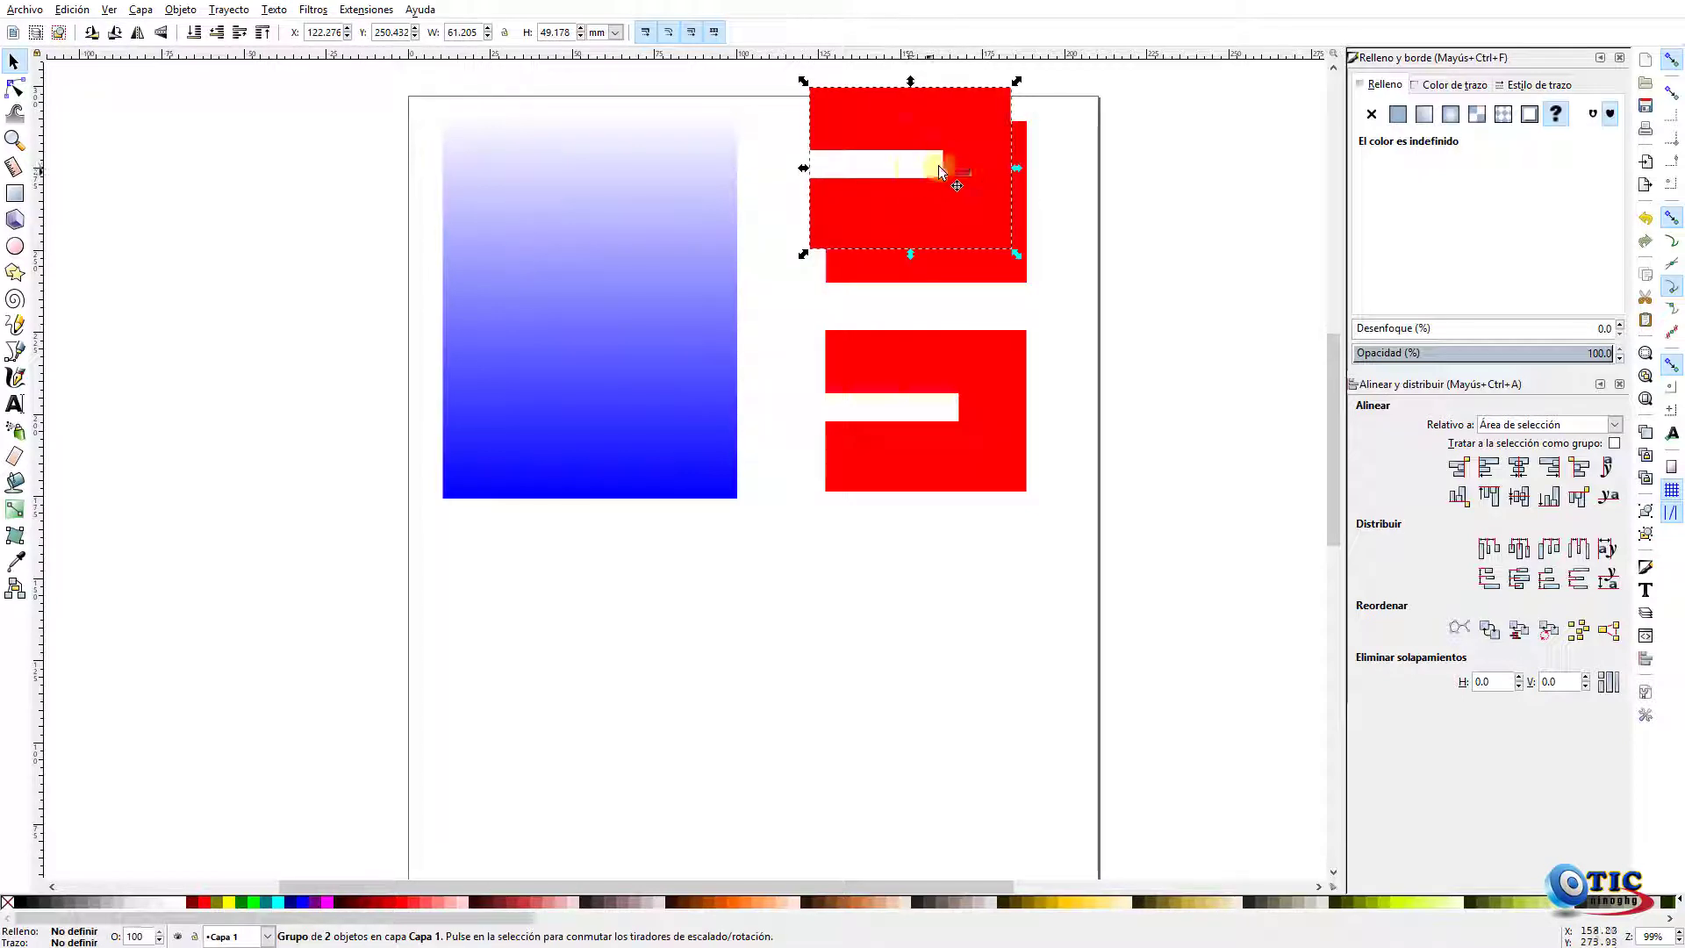
drag(971, 160, 664, 201)
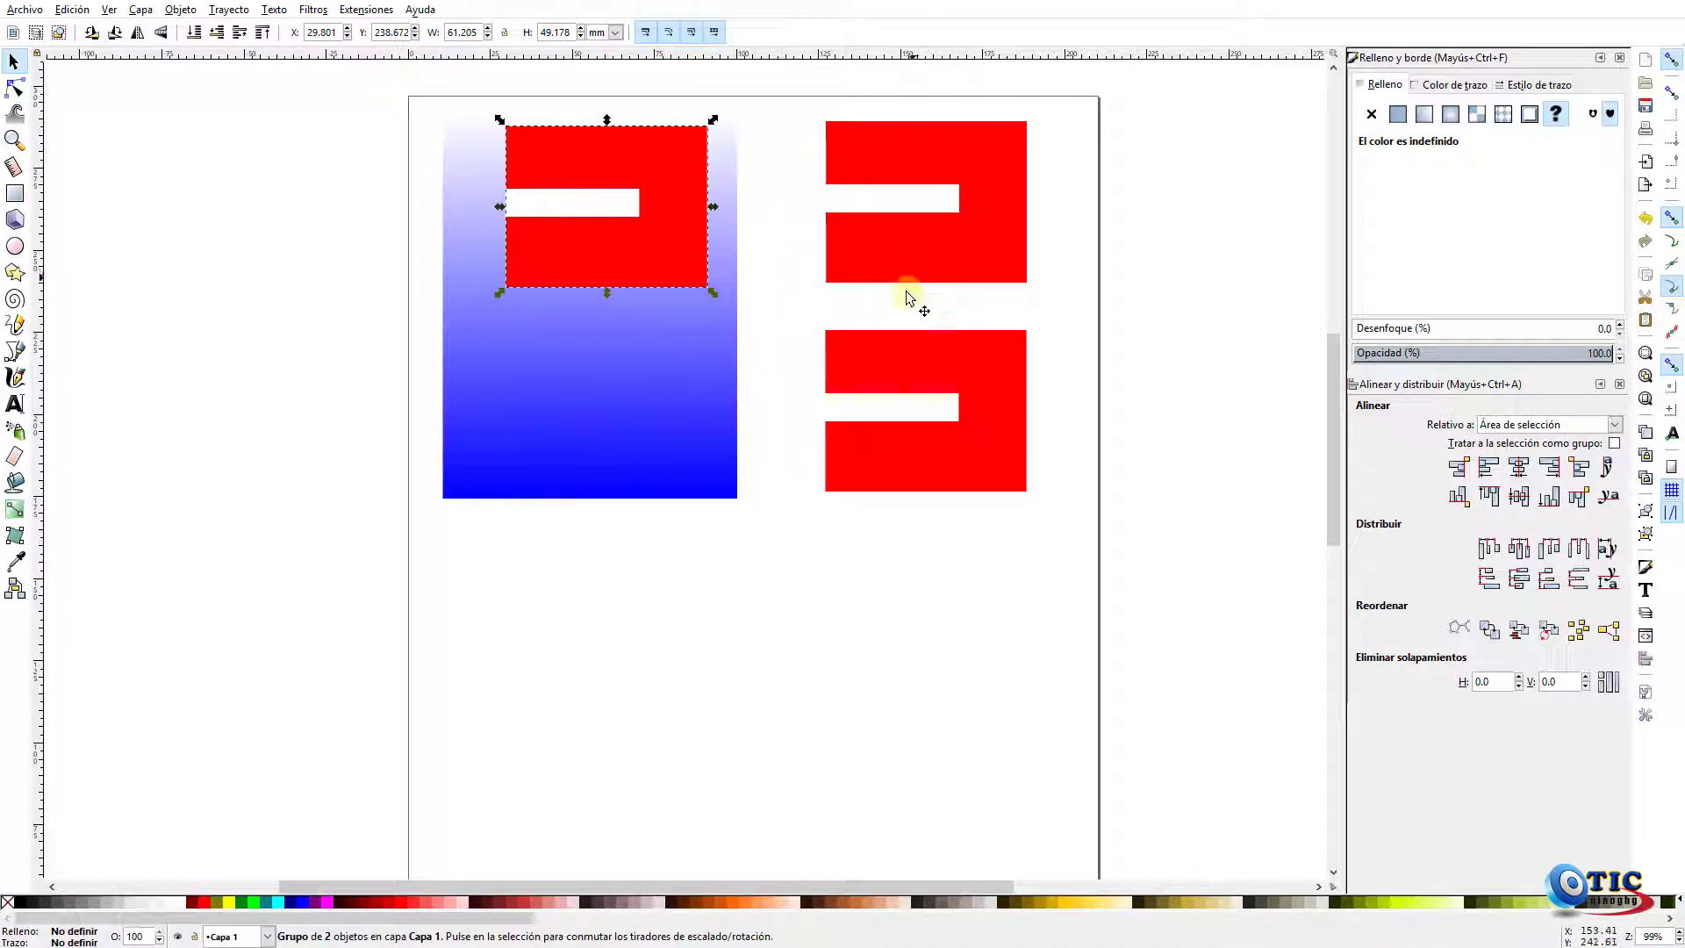
drag(789, 308, 1059, 571)
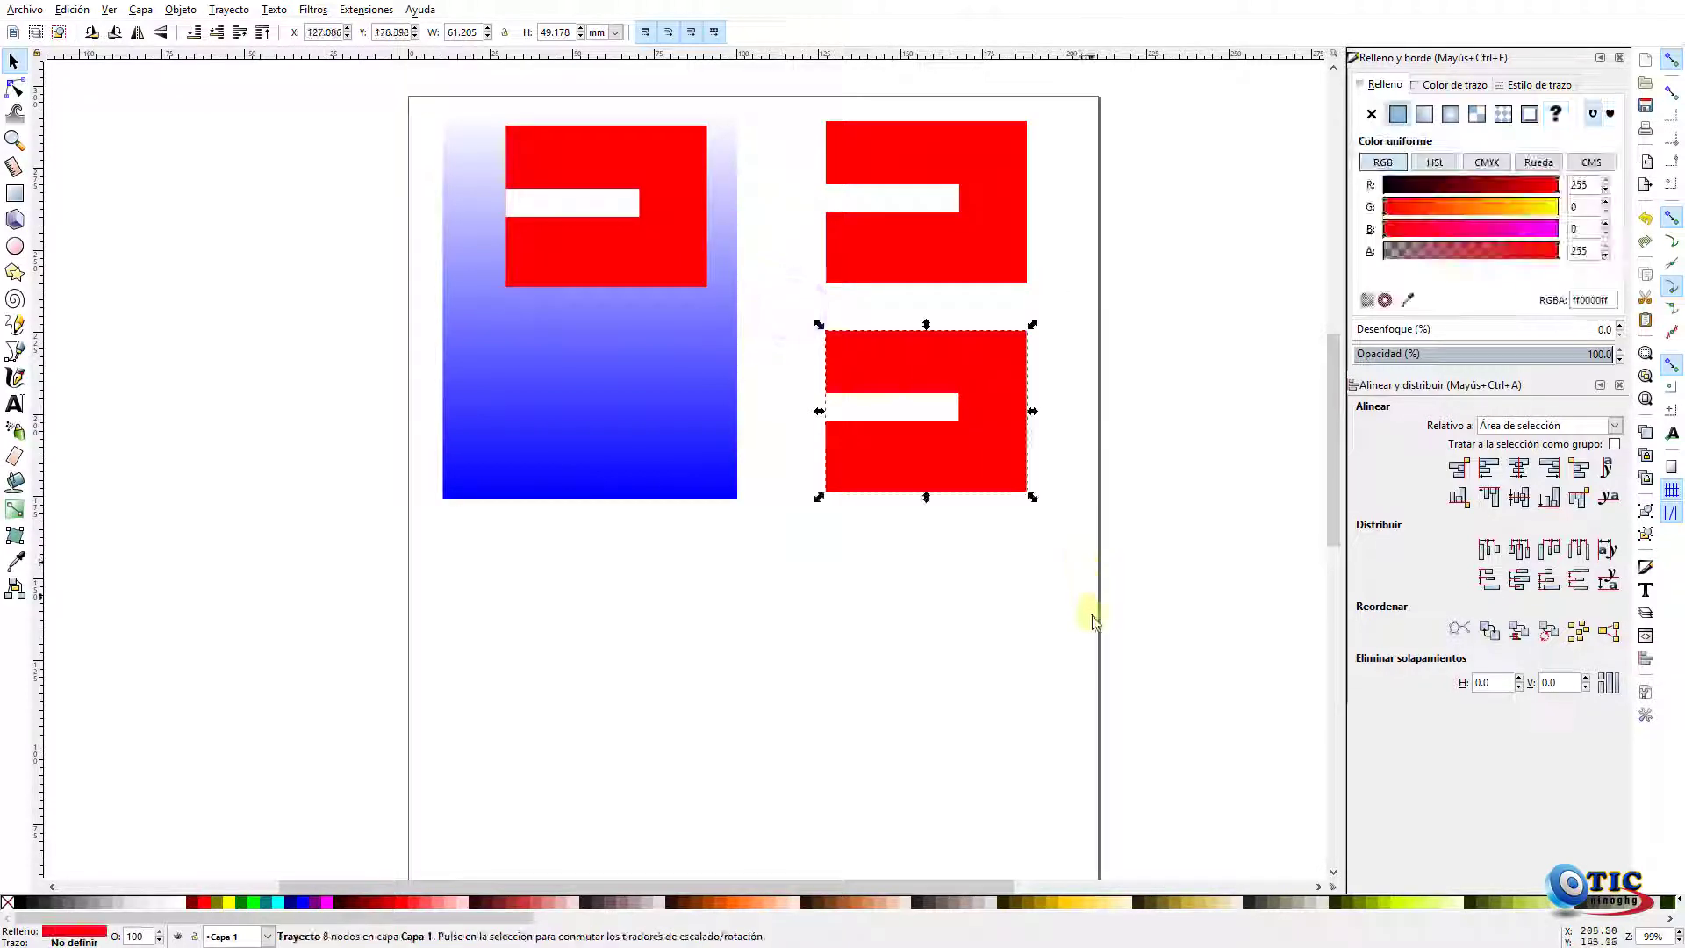
drag(1000, 474, 656, 444)
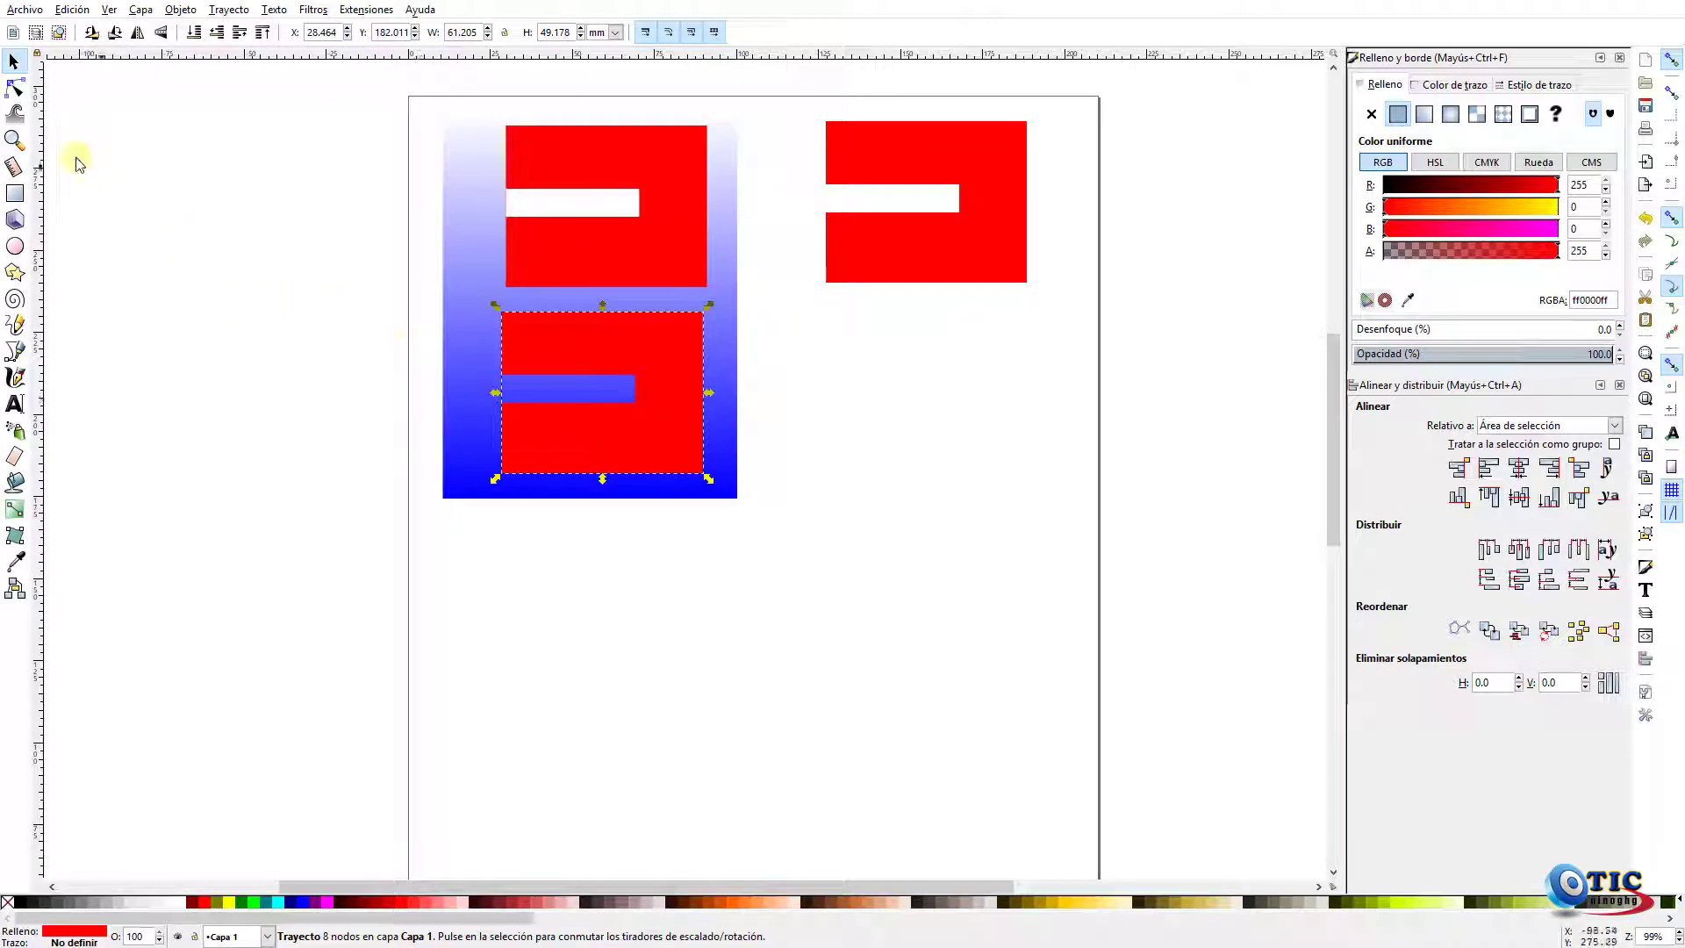
Draw a blue rectangle about 72 × 46 mm below the gradient and a narrow blue one about 55 × 11 mm above right of it
click(15, 193)
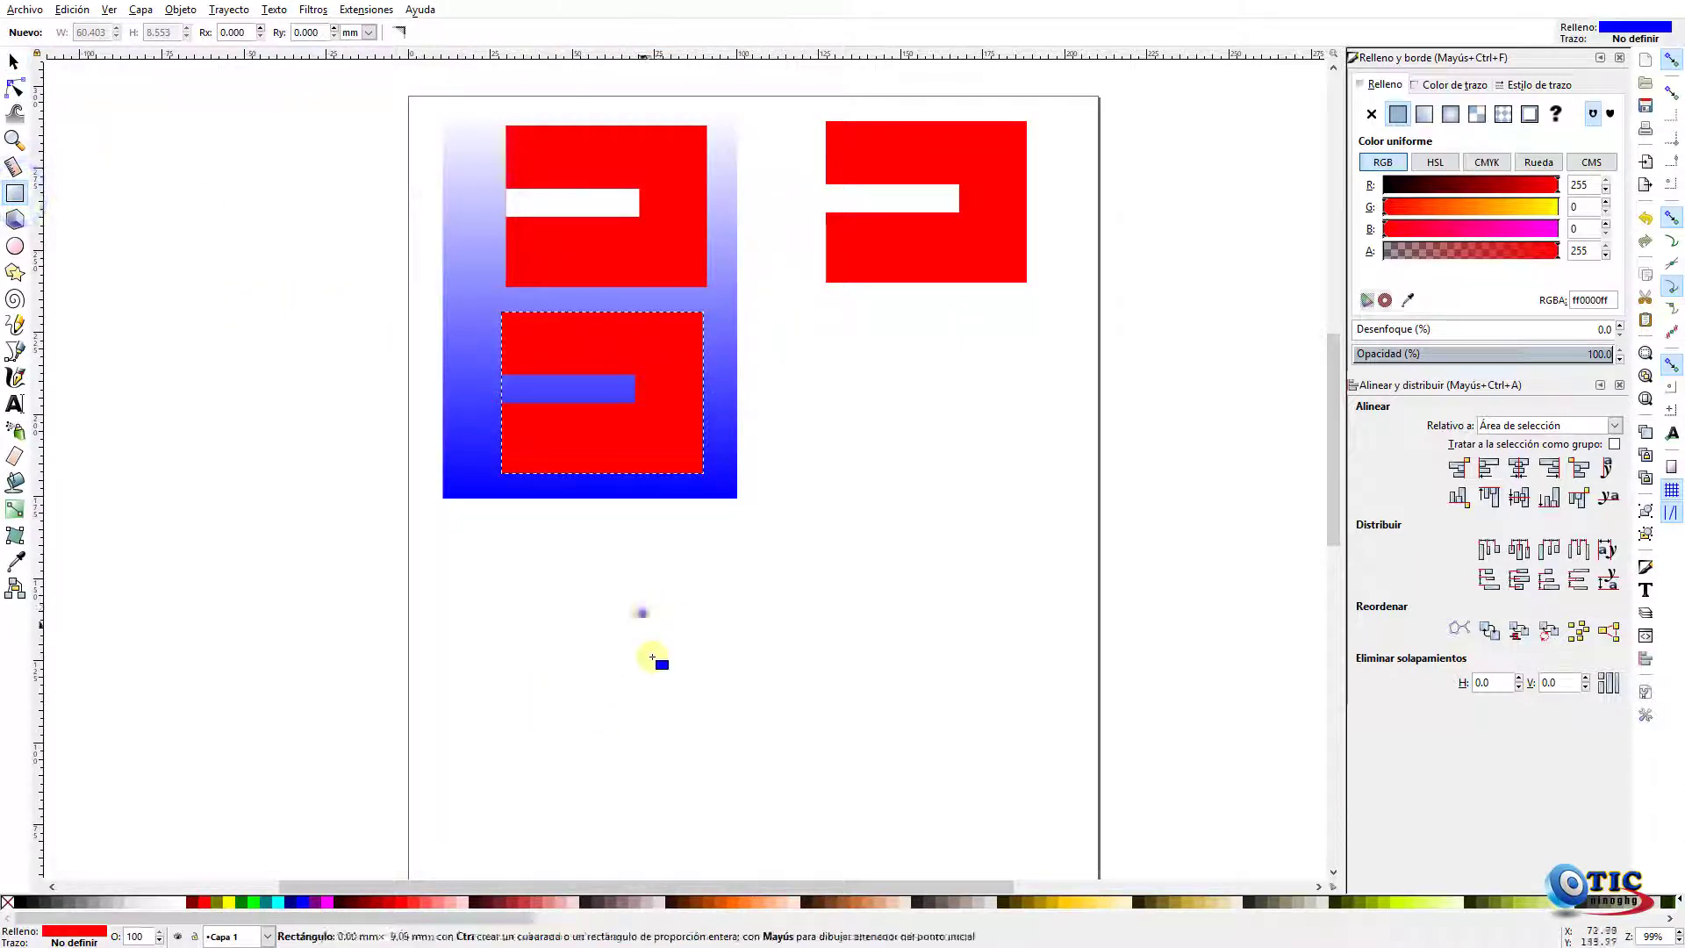
drag(643, 595, 881, 747)
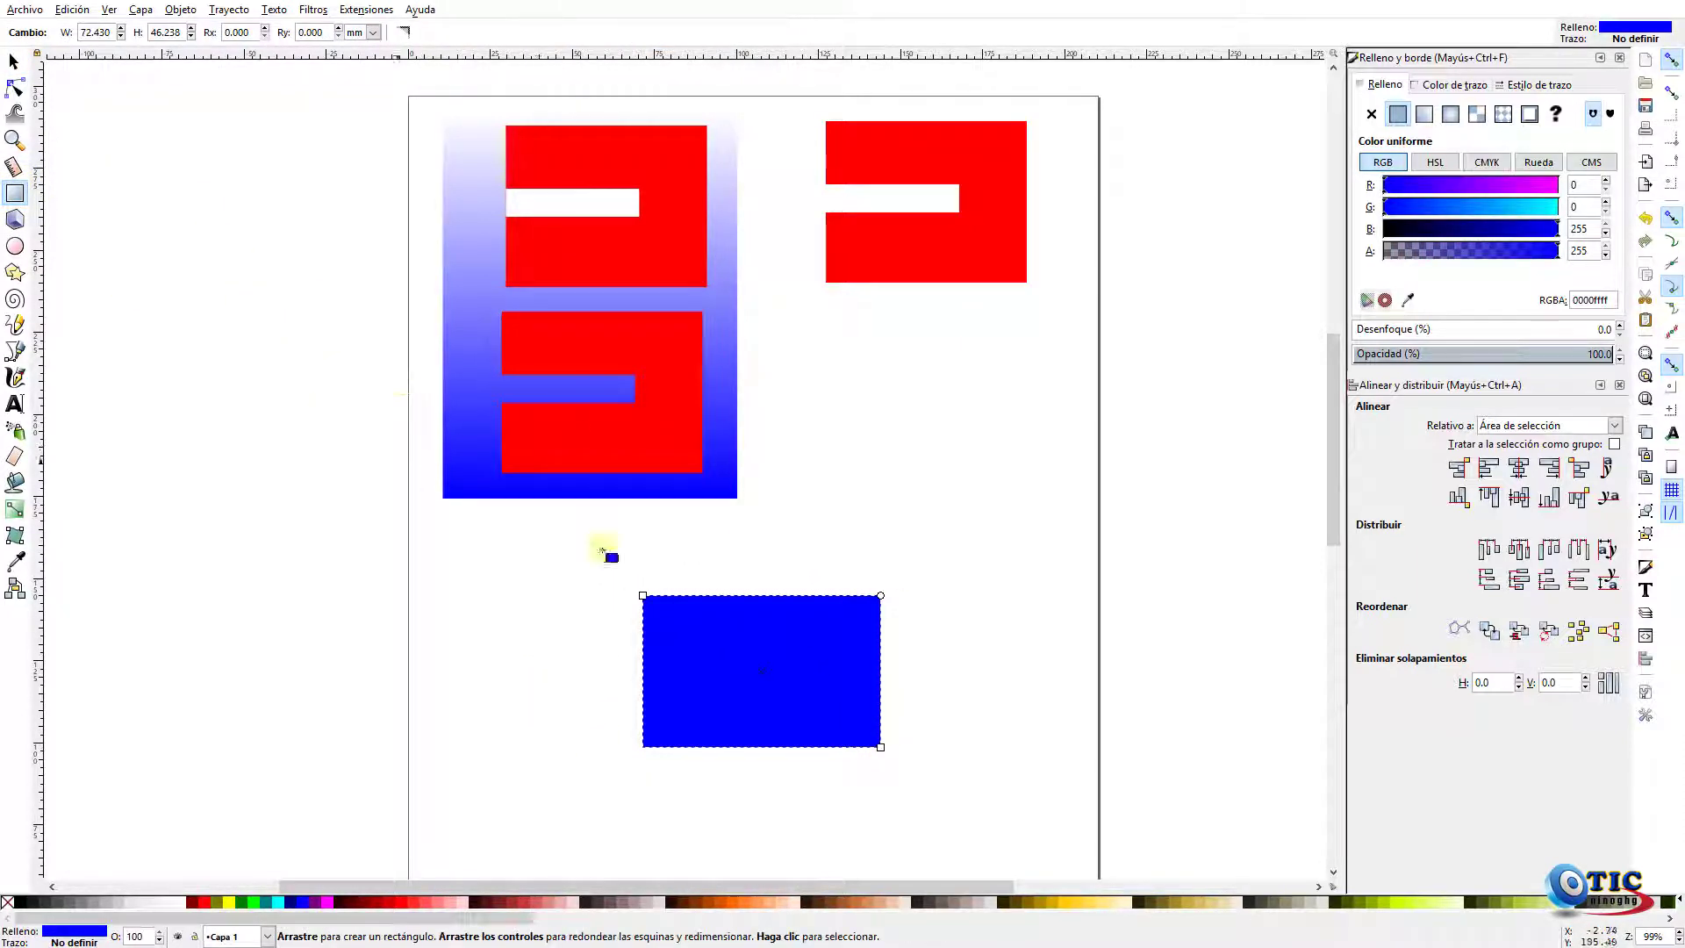
drag(863, 478, 1044, 513)
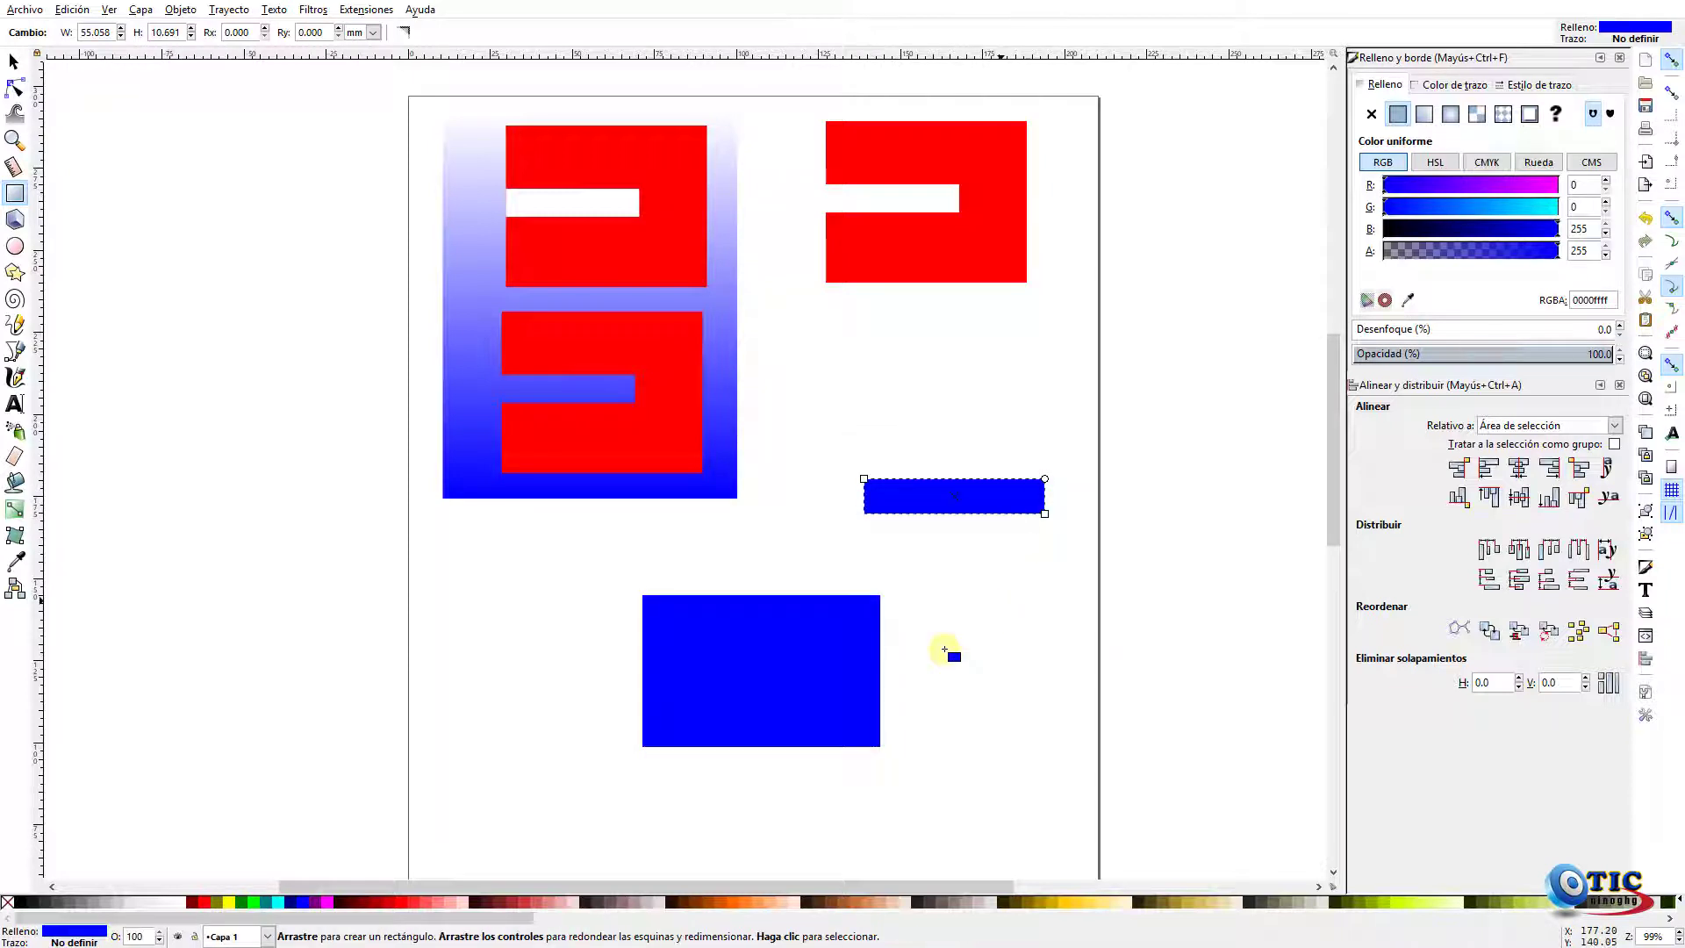
Fill the narrow rectangle with white and place it over the large blue rectangle, starting at its left edge
click(183, 901)
key(s)
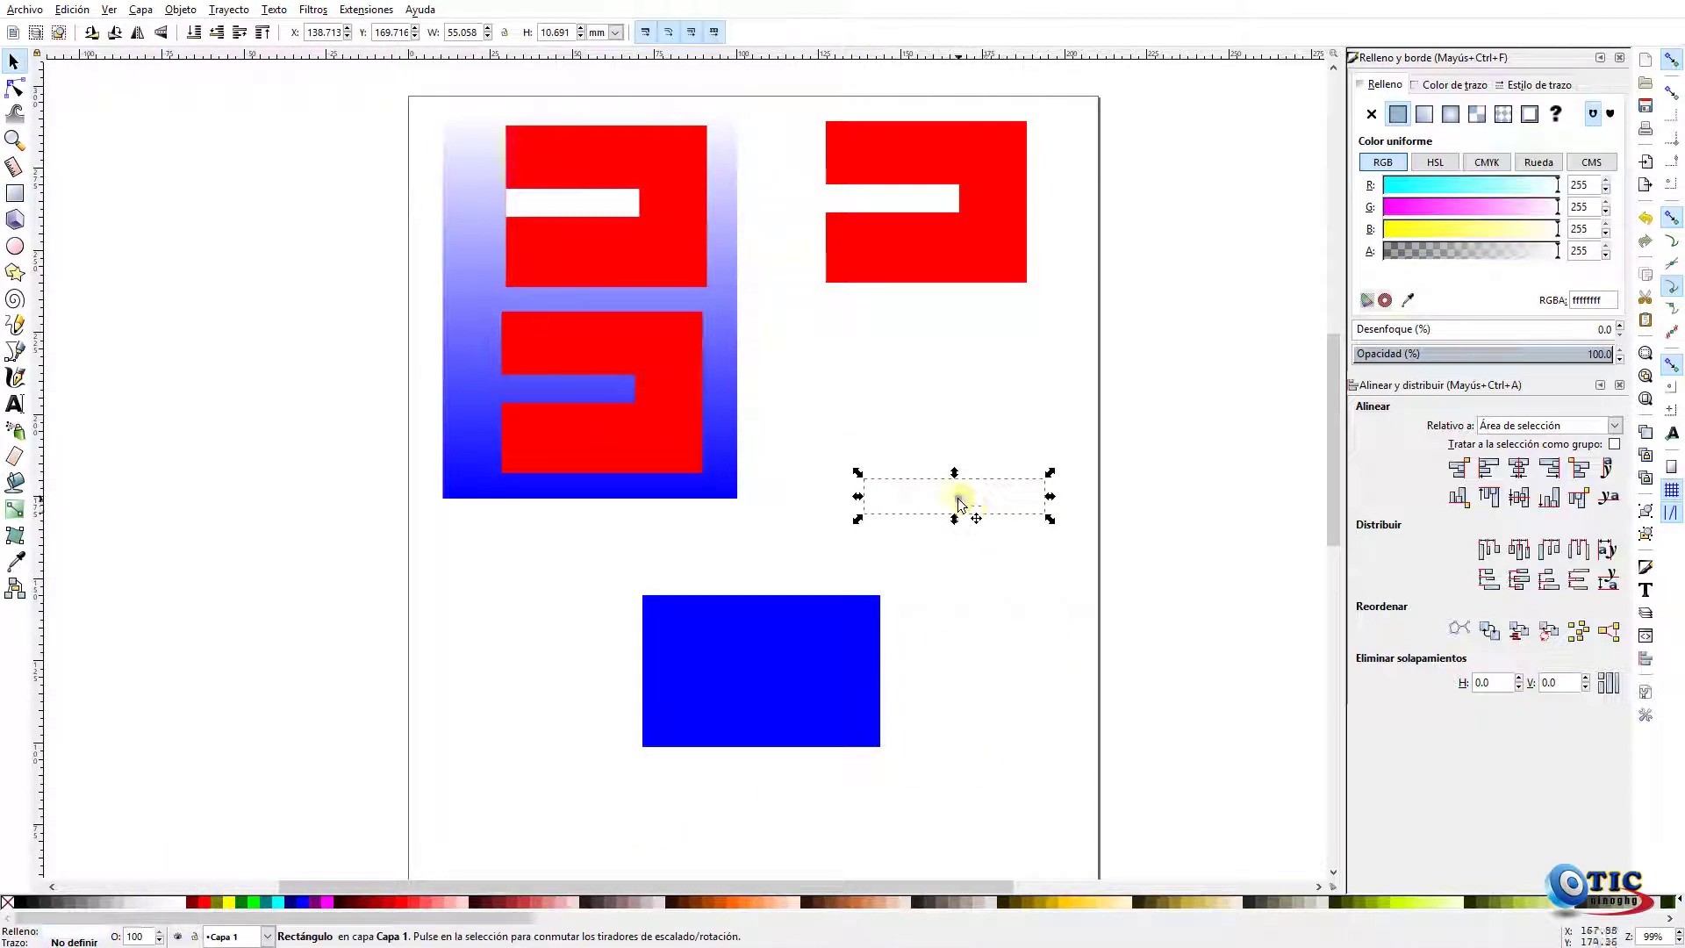
drag(958, 503, 732, 675)
click(1003, 537)
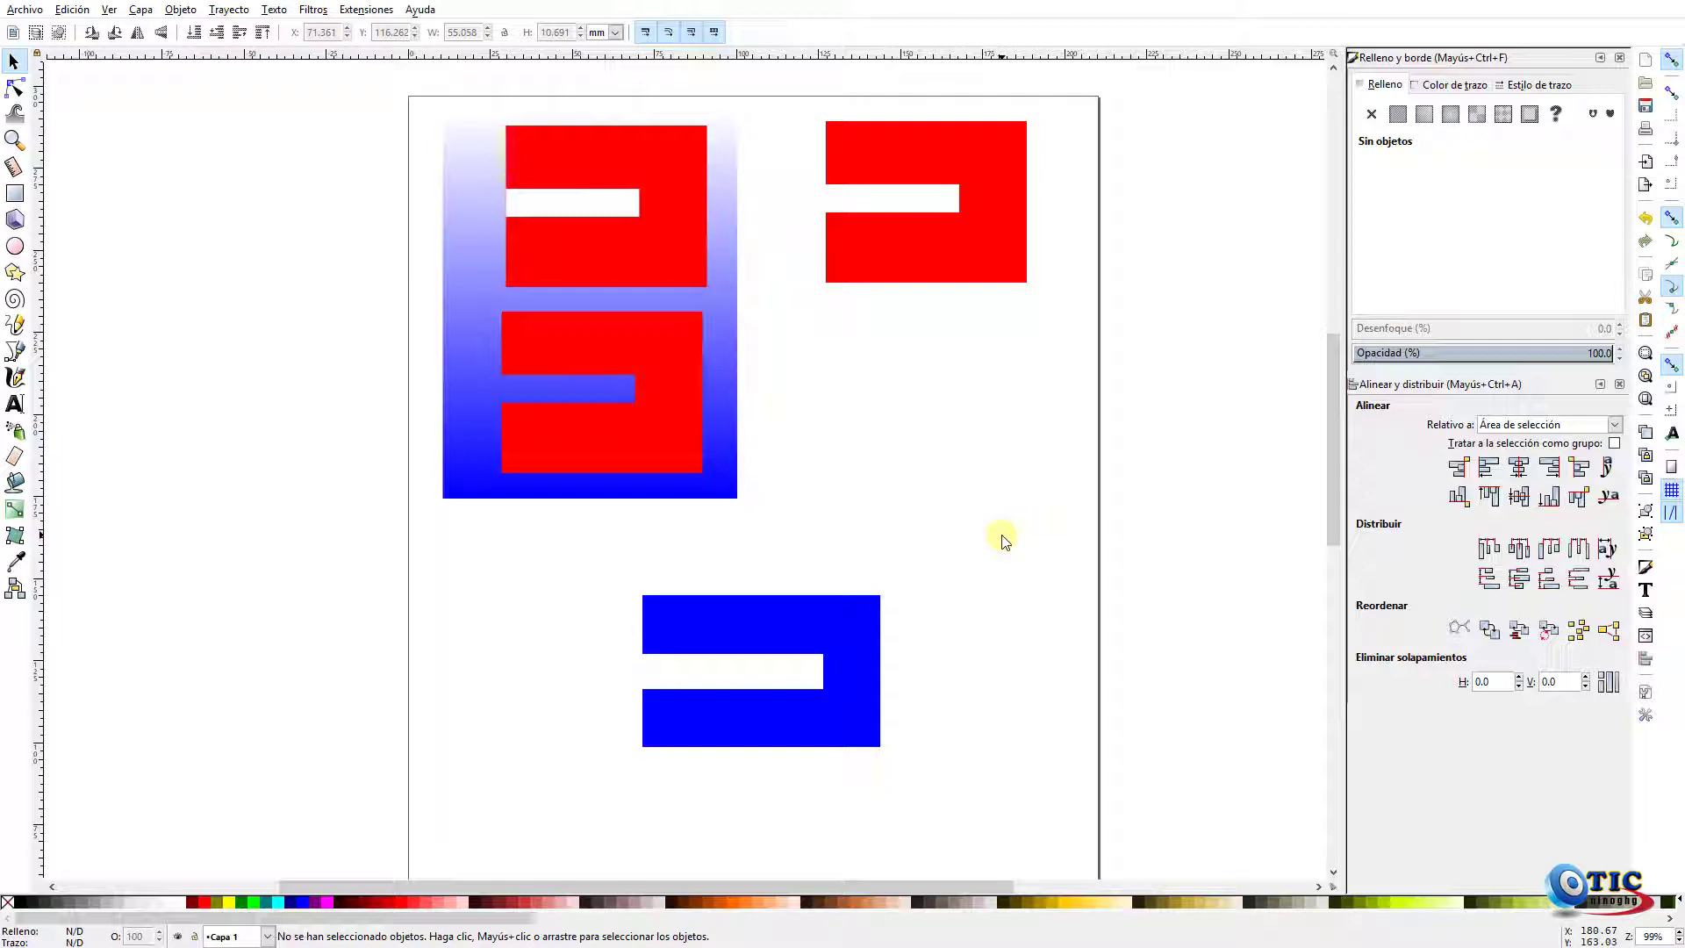
Move the lower red path off the gradient and try the blue and white rectangles over it, returning them below
drag(564, 566, 990, 825)
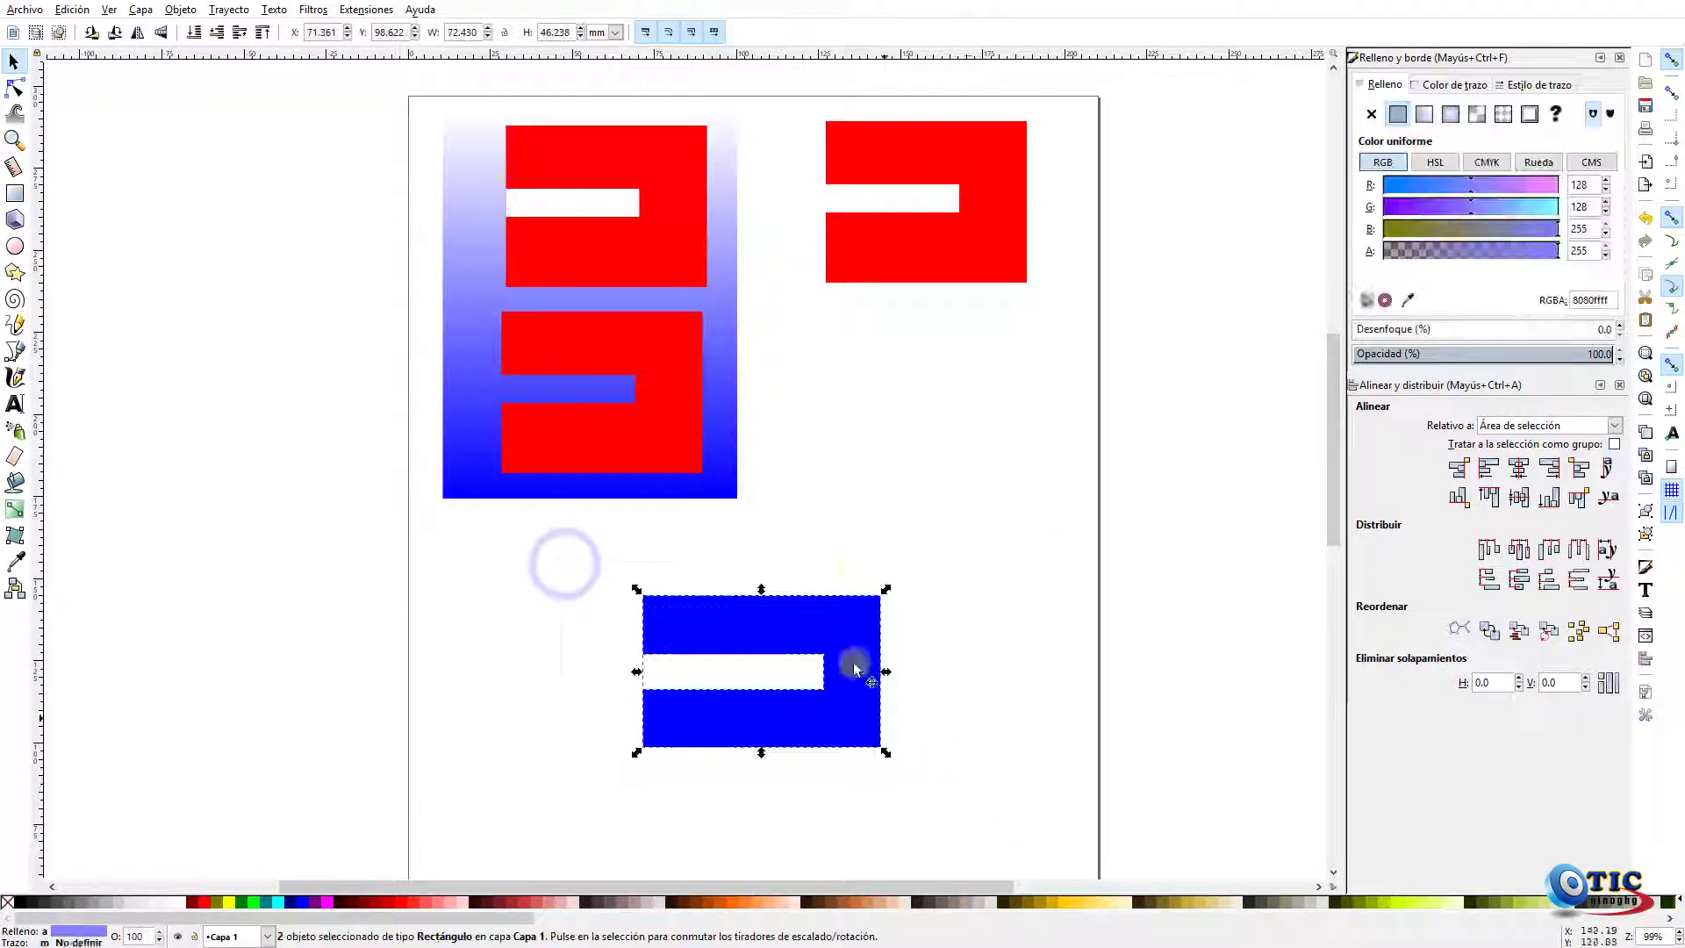
drag(646, 450, 978, 445)
drag(580, 561, 933, 779)
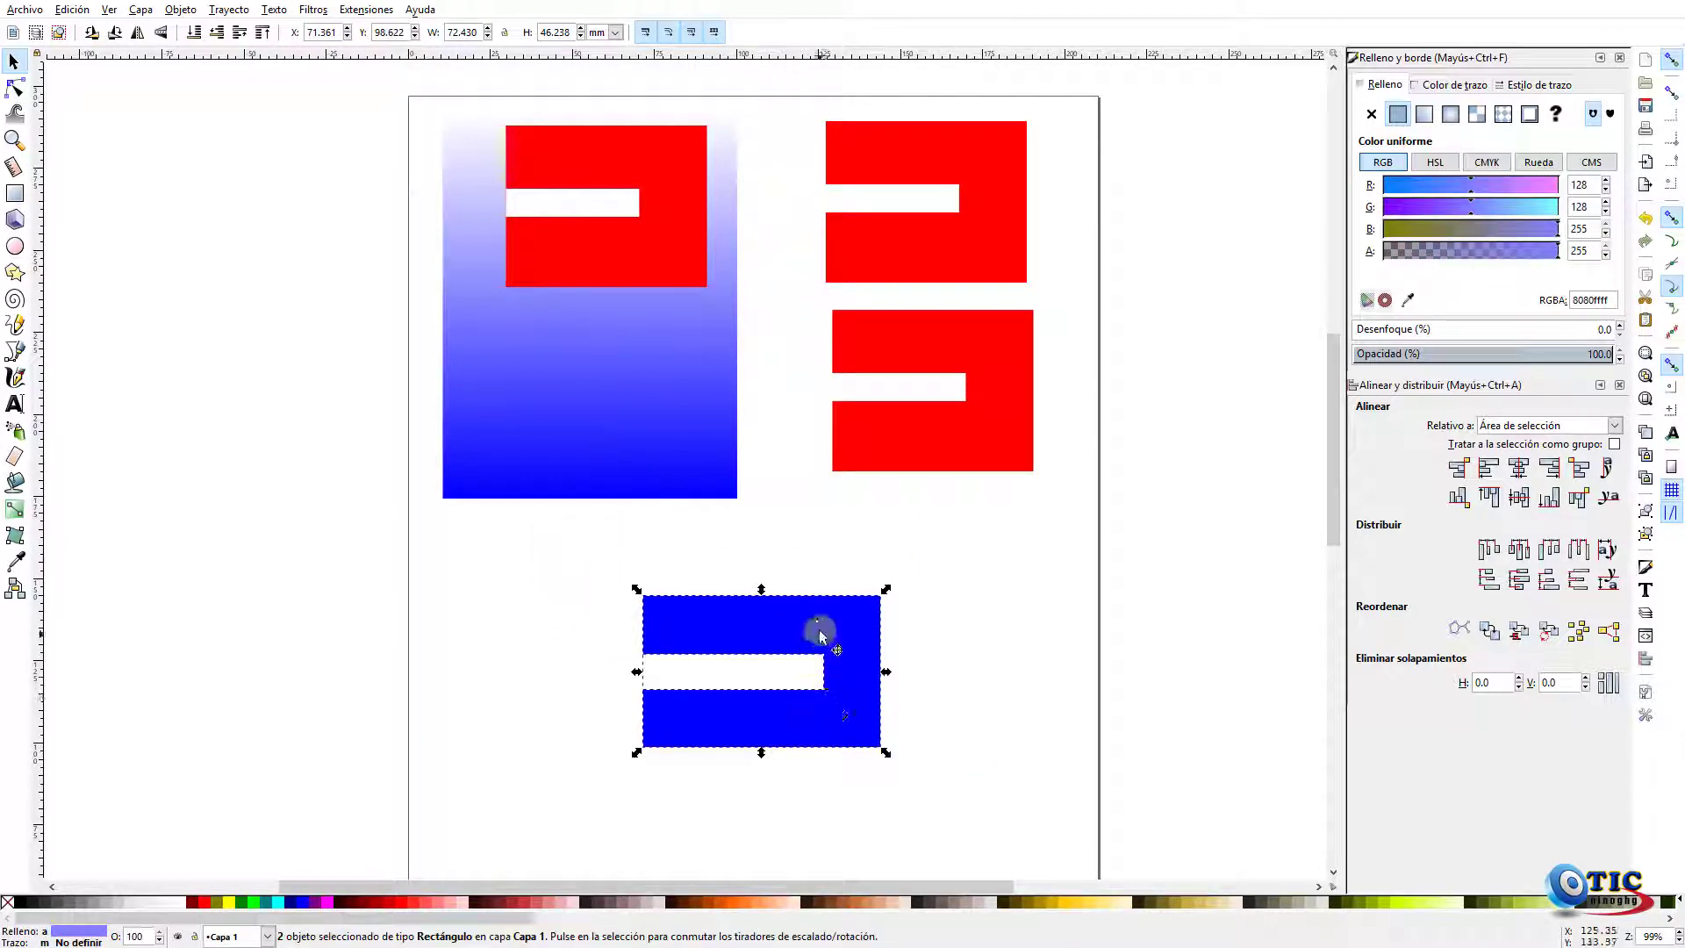
drag(816, 632, 654, 365)
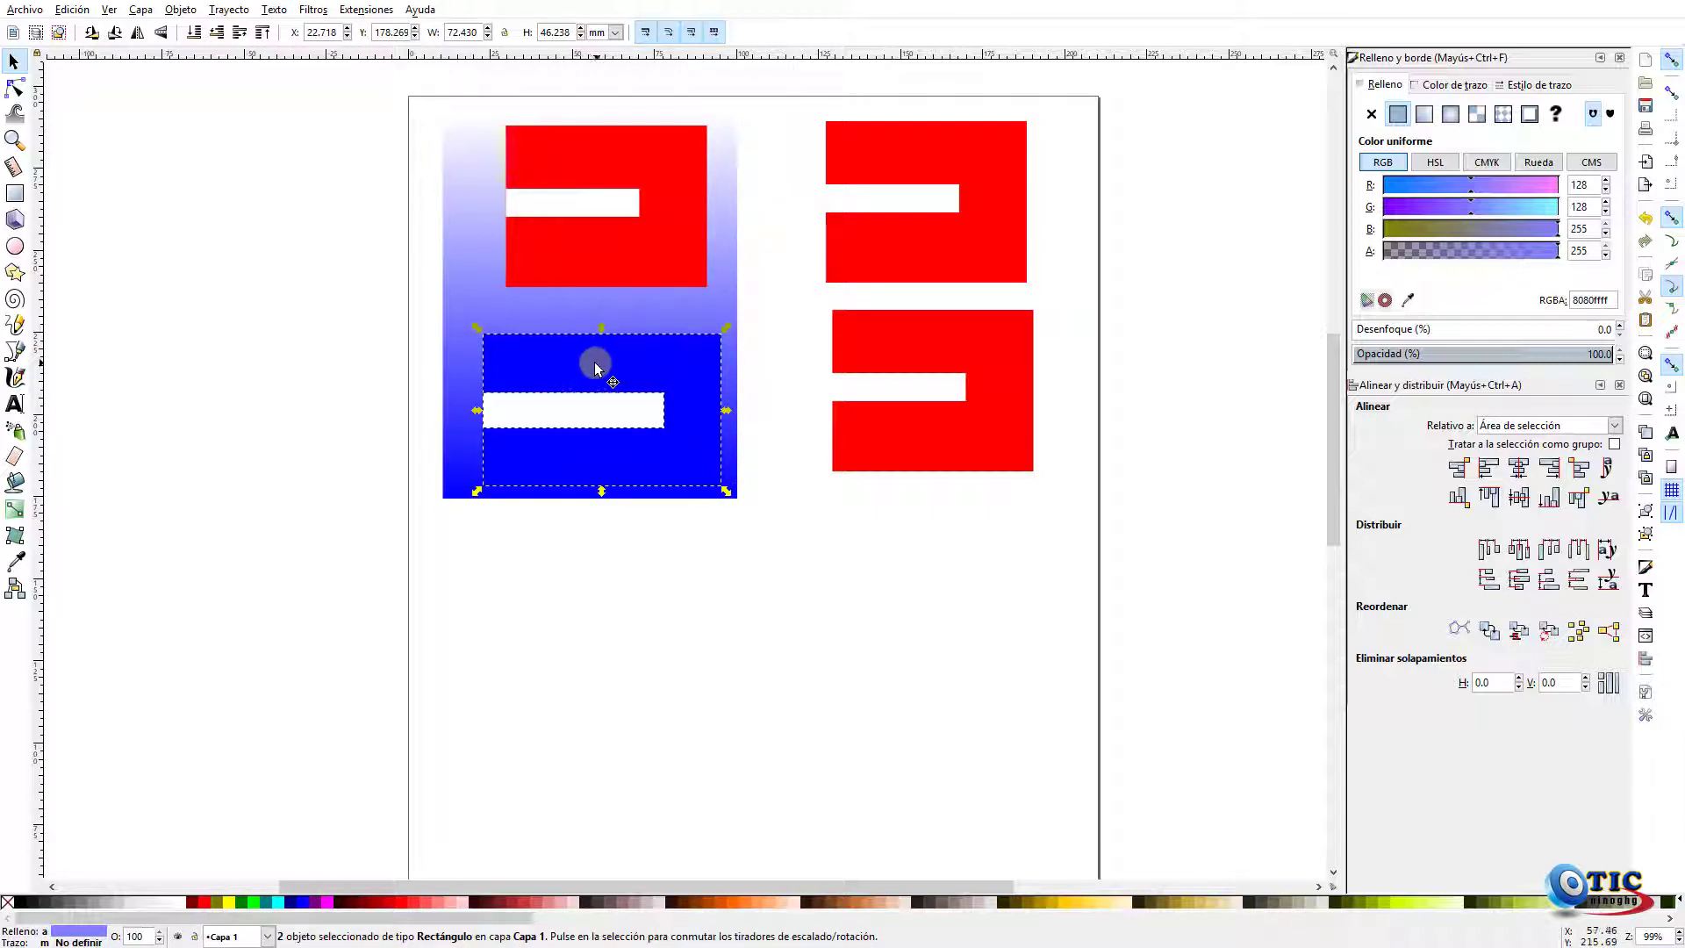
drag(583, 373, 756, 675)
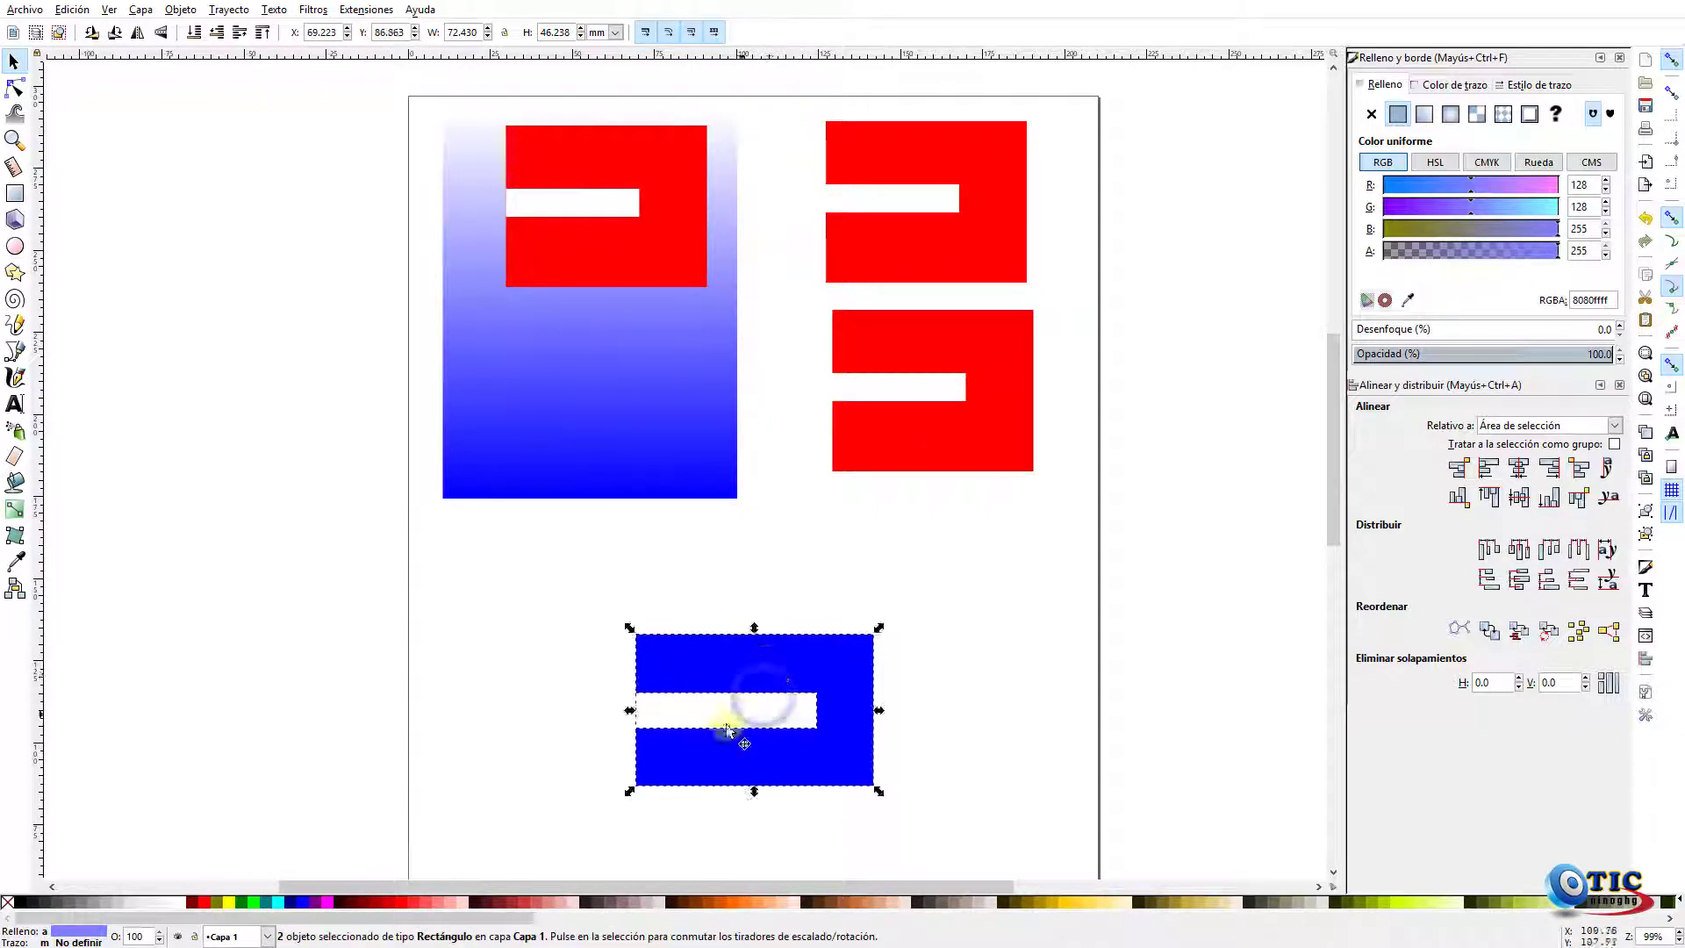
click(566, 603)
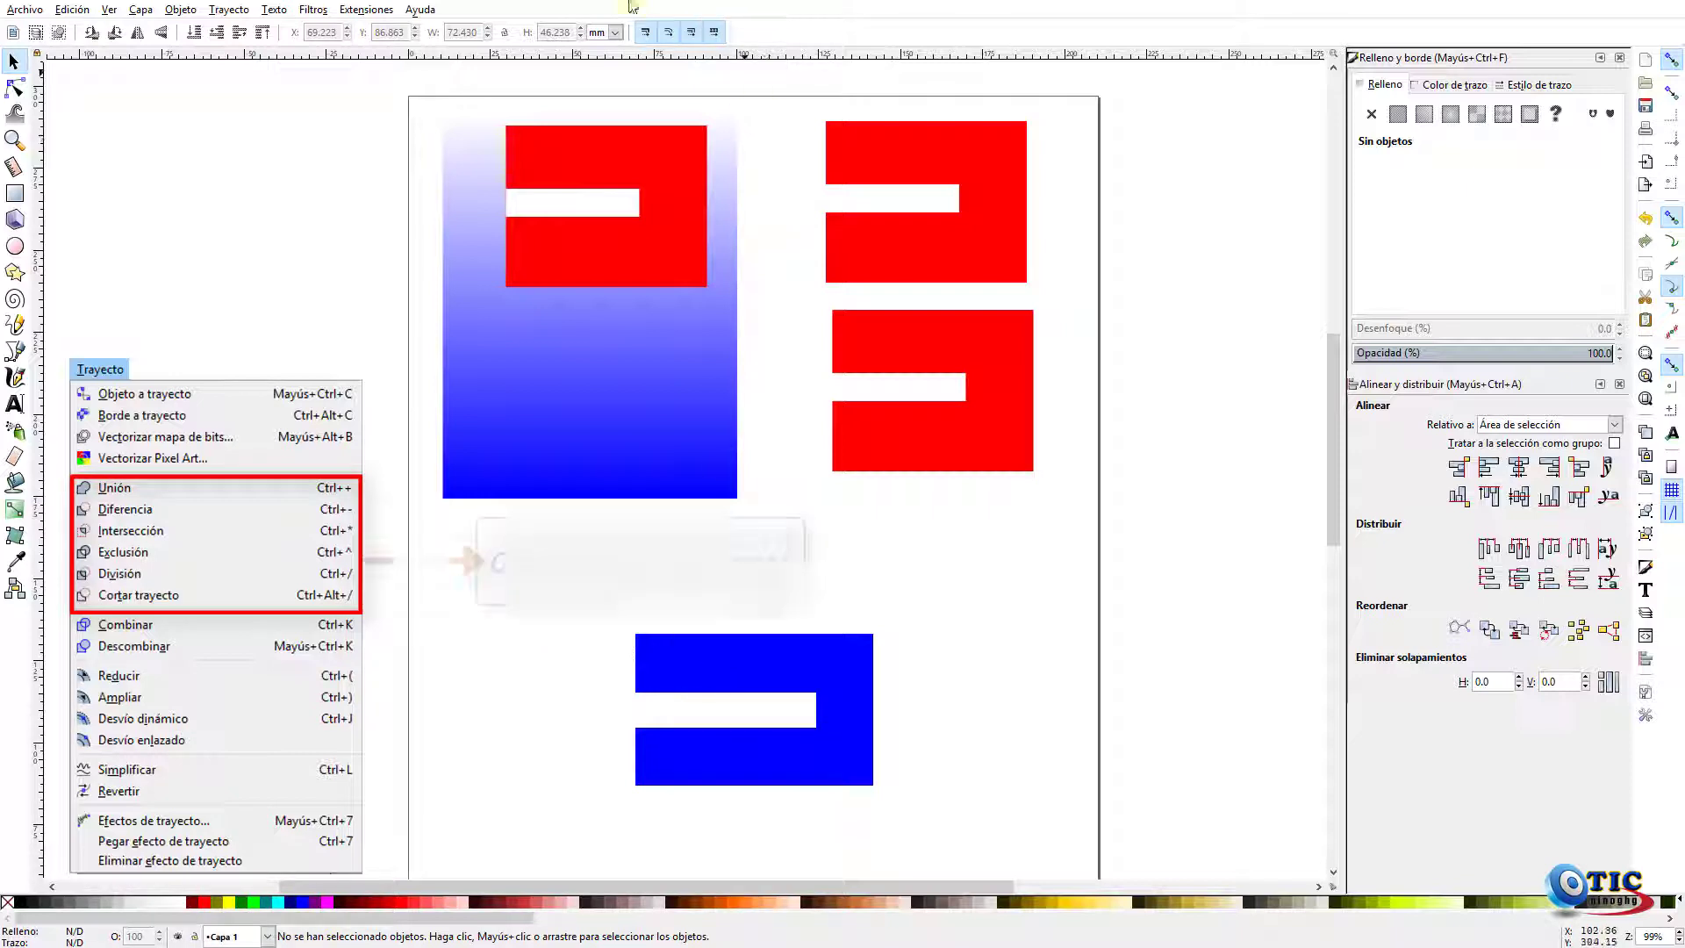
Subtract the white strip from the blue rectangle with Difference and move the cut shape up toward the gradient
drag(575, 612, 1018, 870)
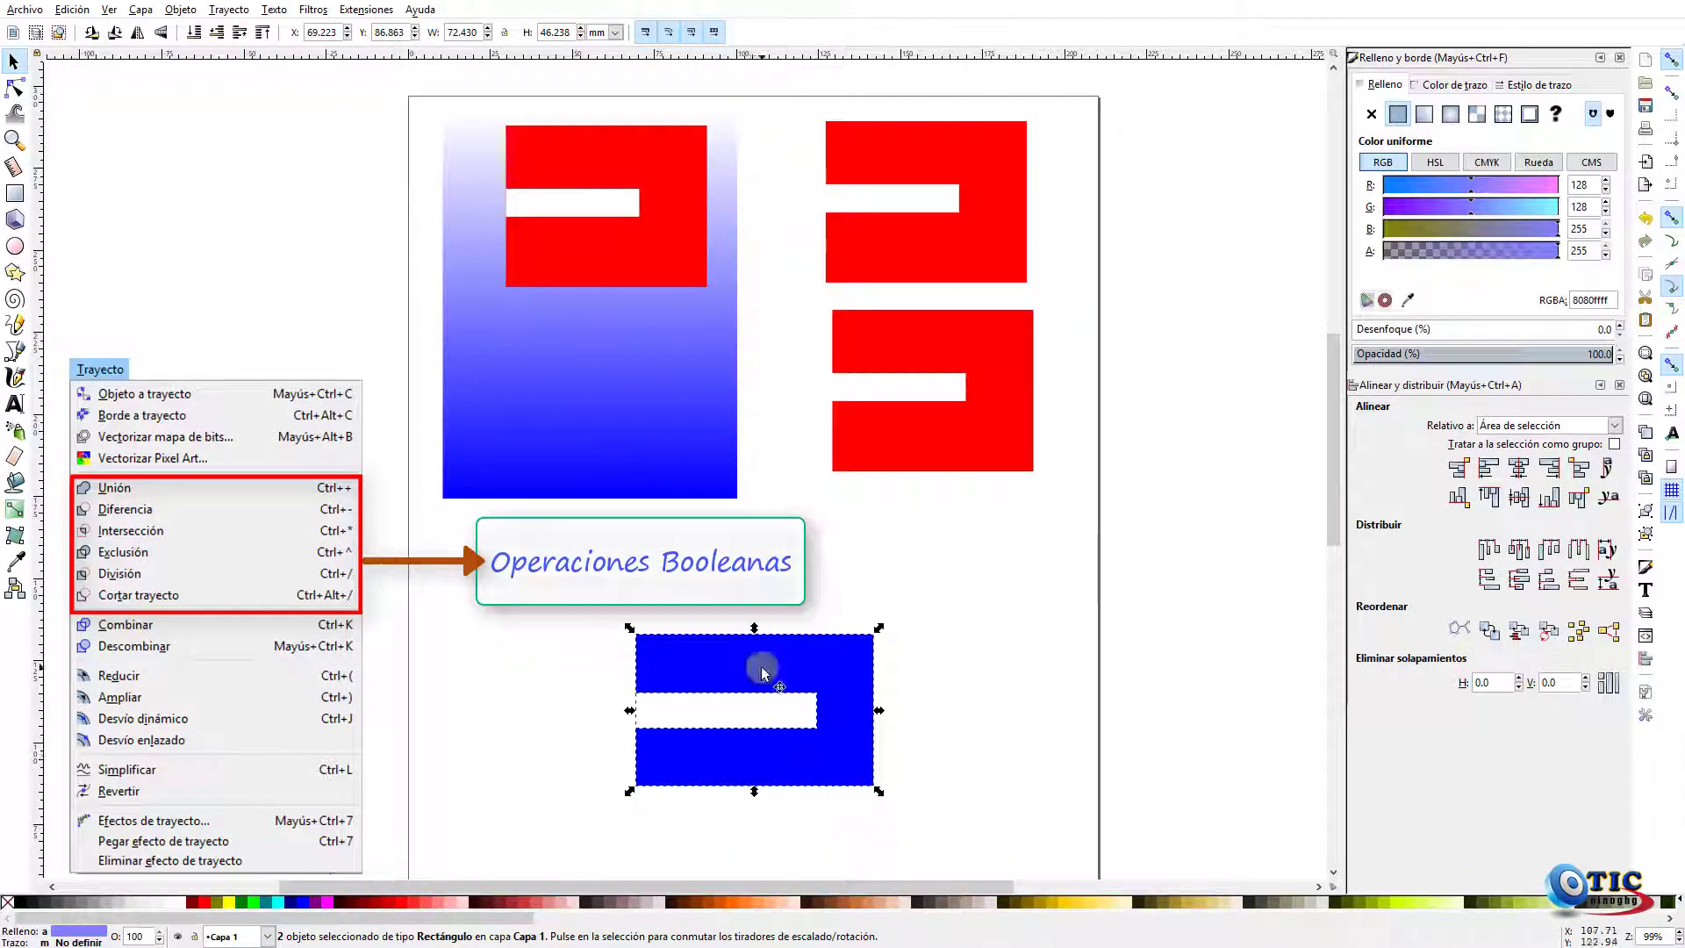
click(181, 10)
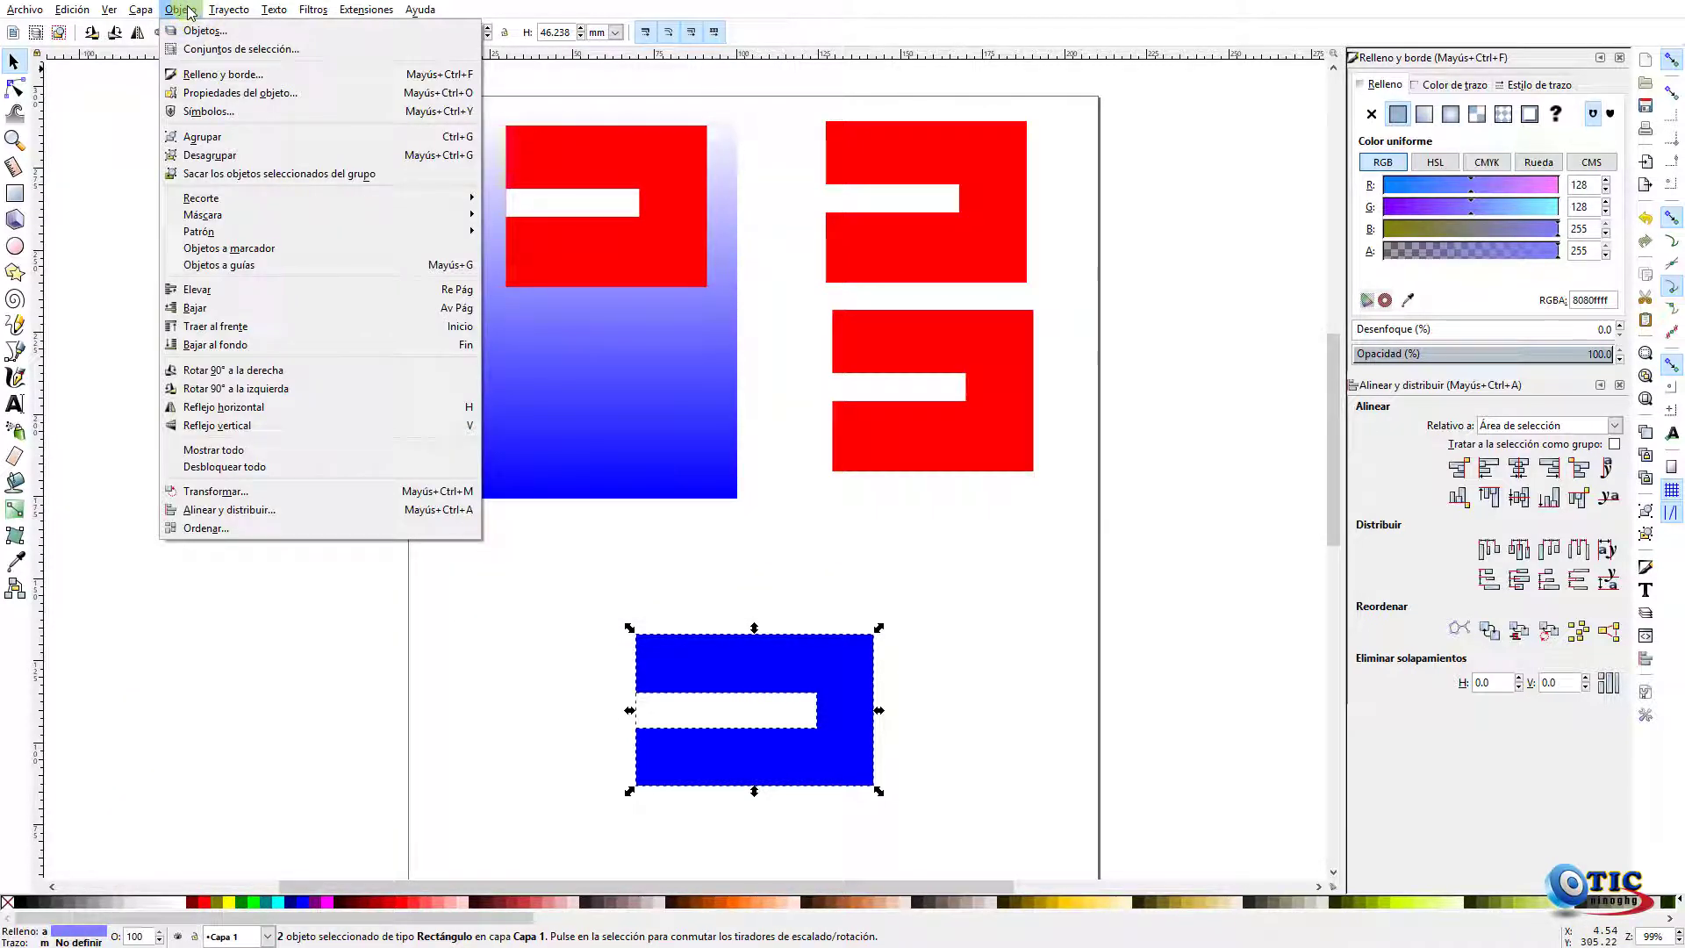
mouse_move(225, 16)
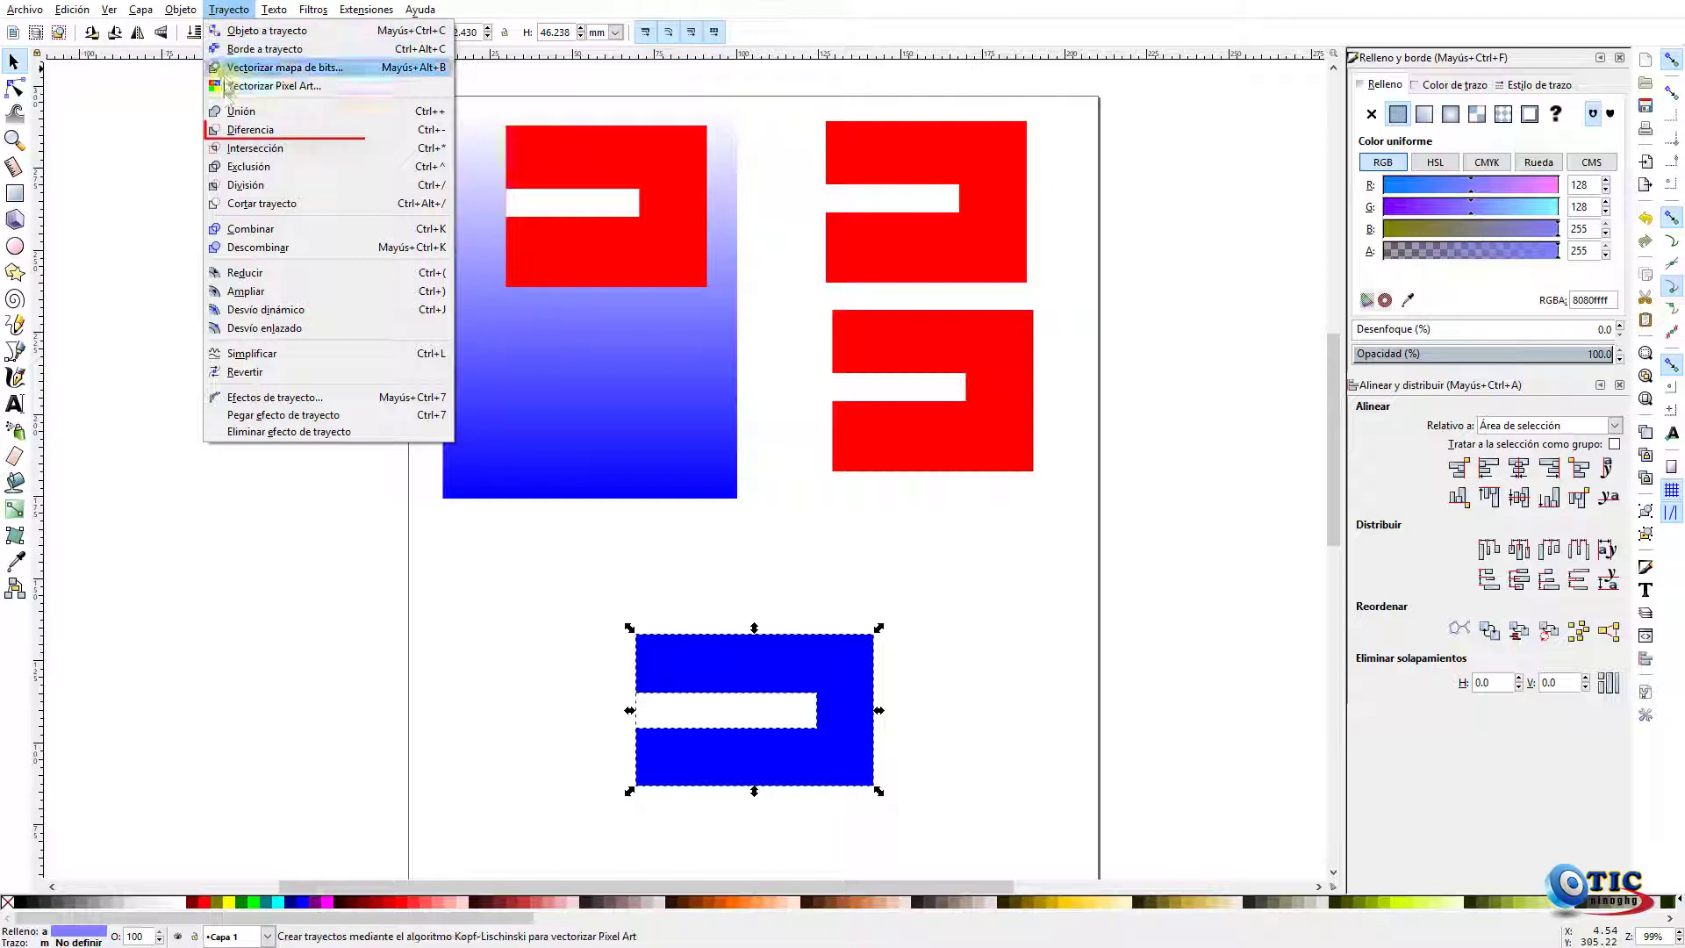
click(324, 136)
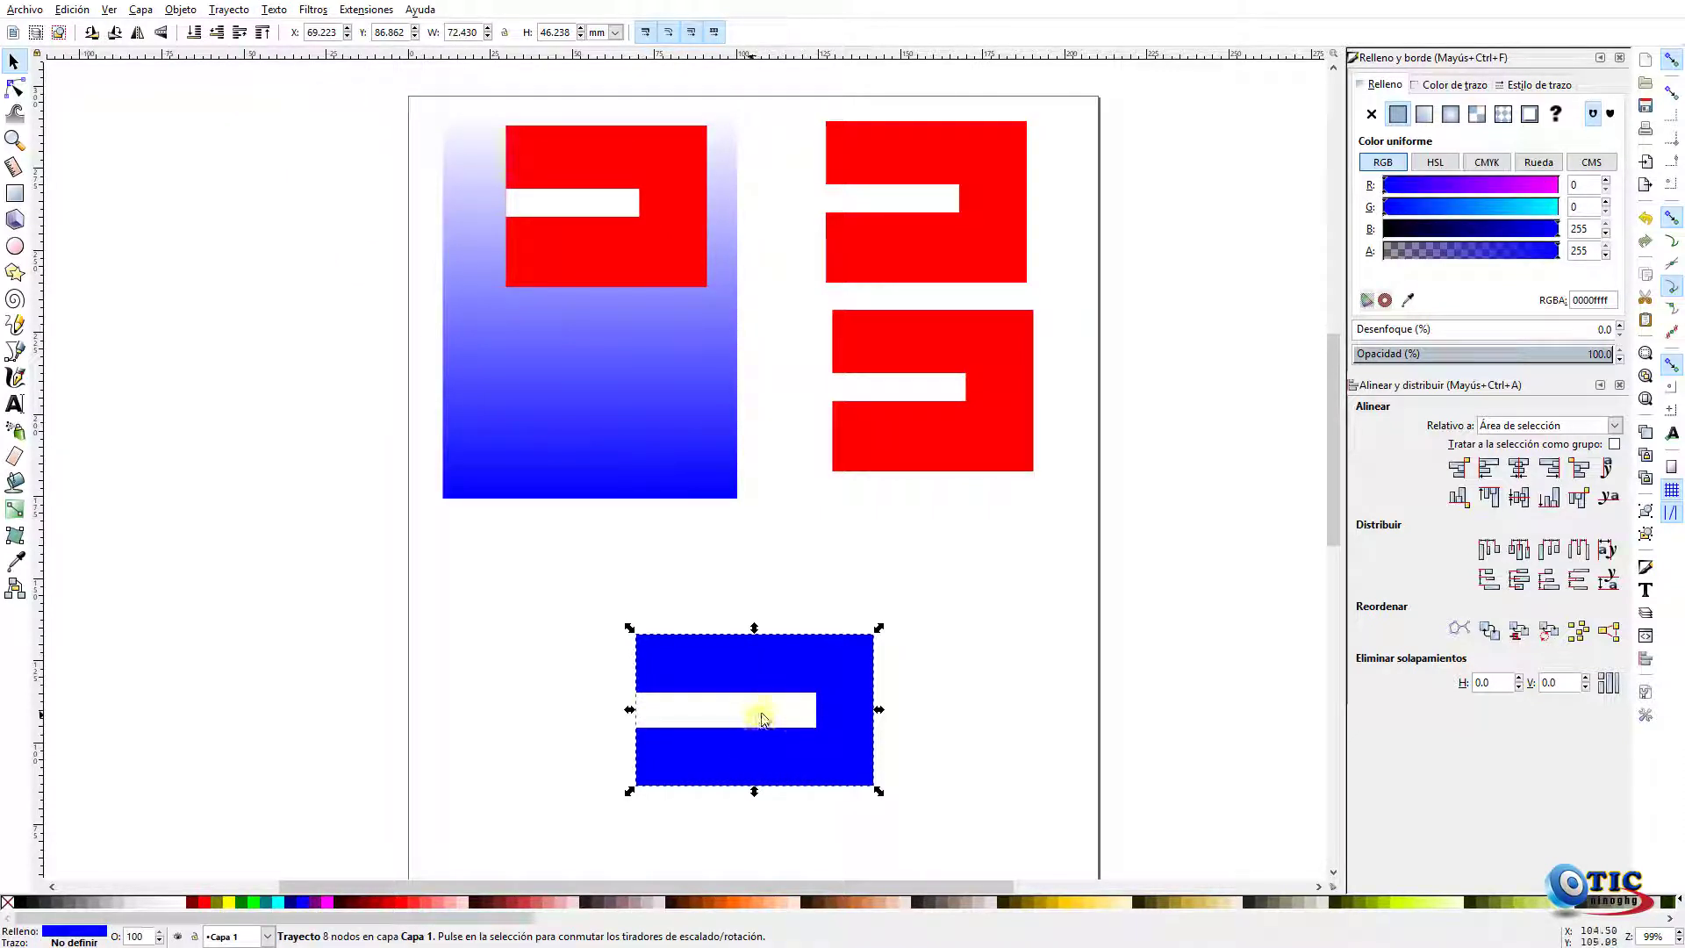
drag(786, 674, 684, 564)
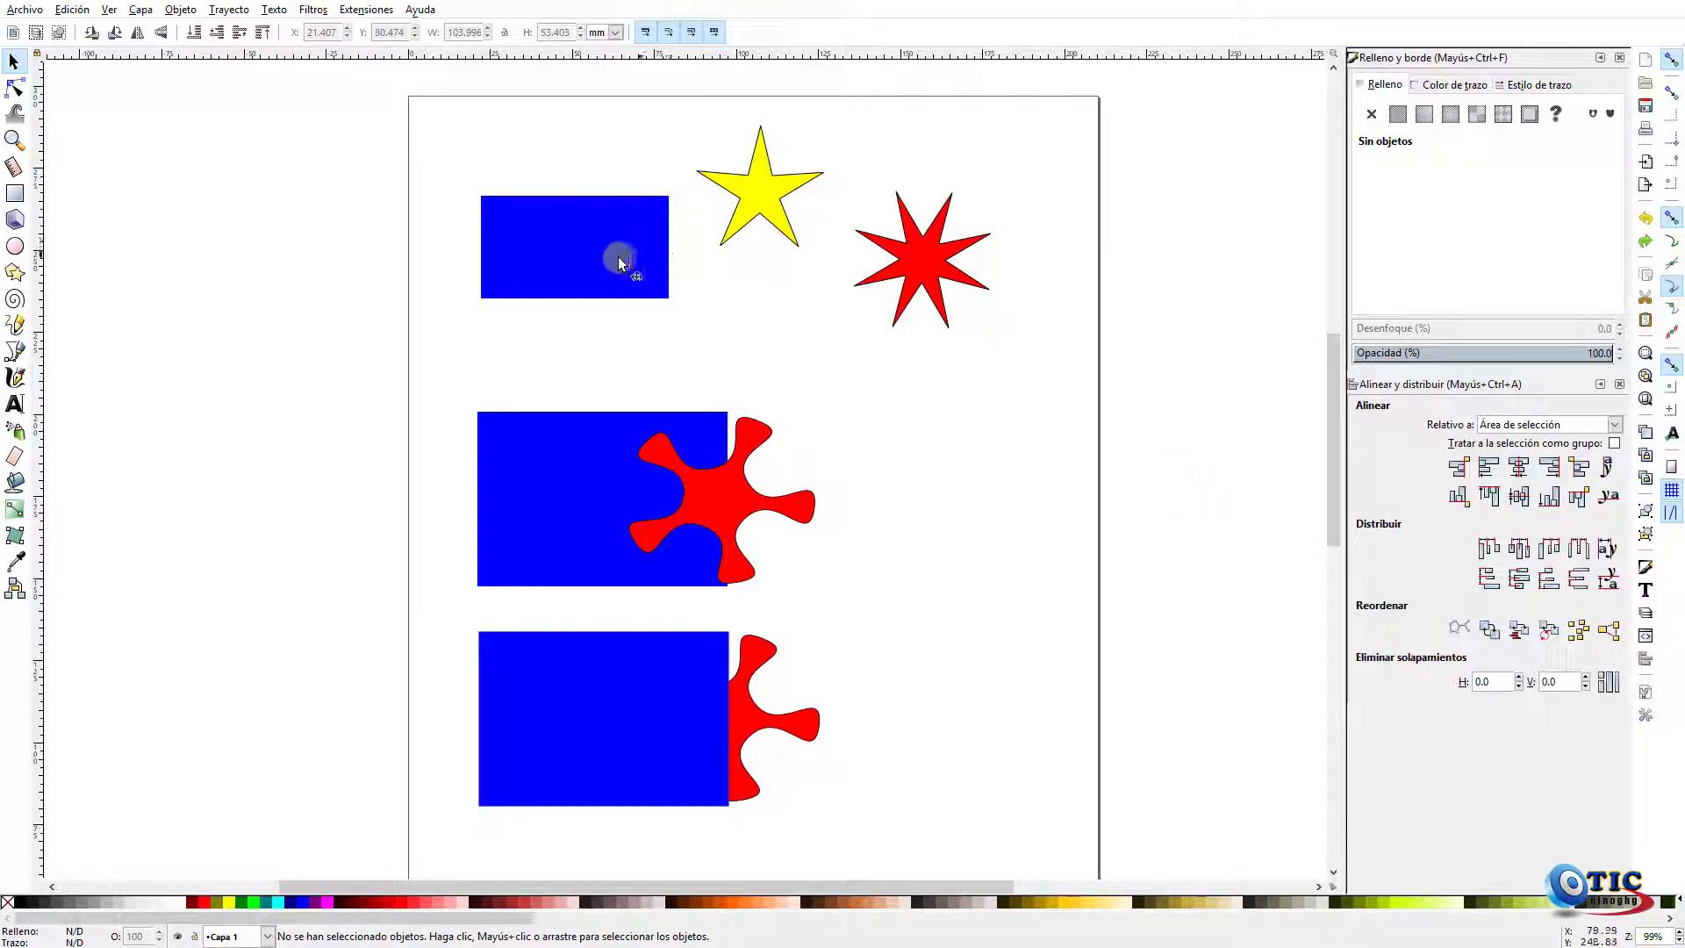
Move the yellow star over the top blue rectangle's left end and the red star over its right end
drag(429, 124, 1023, 336)
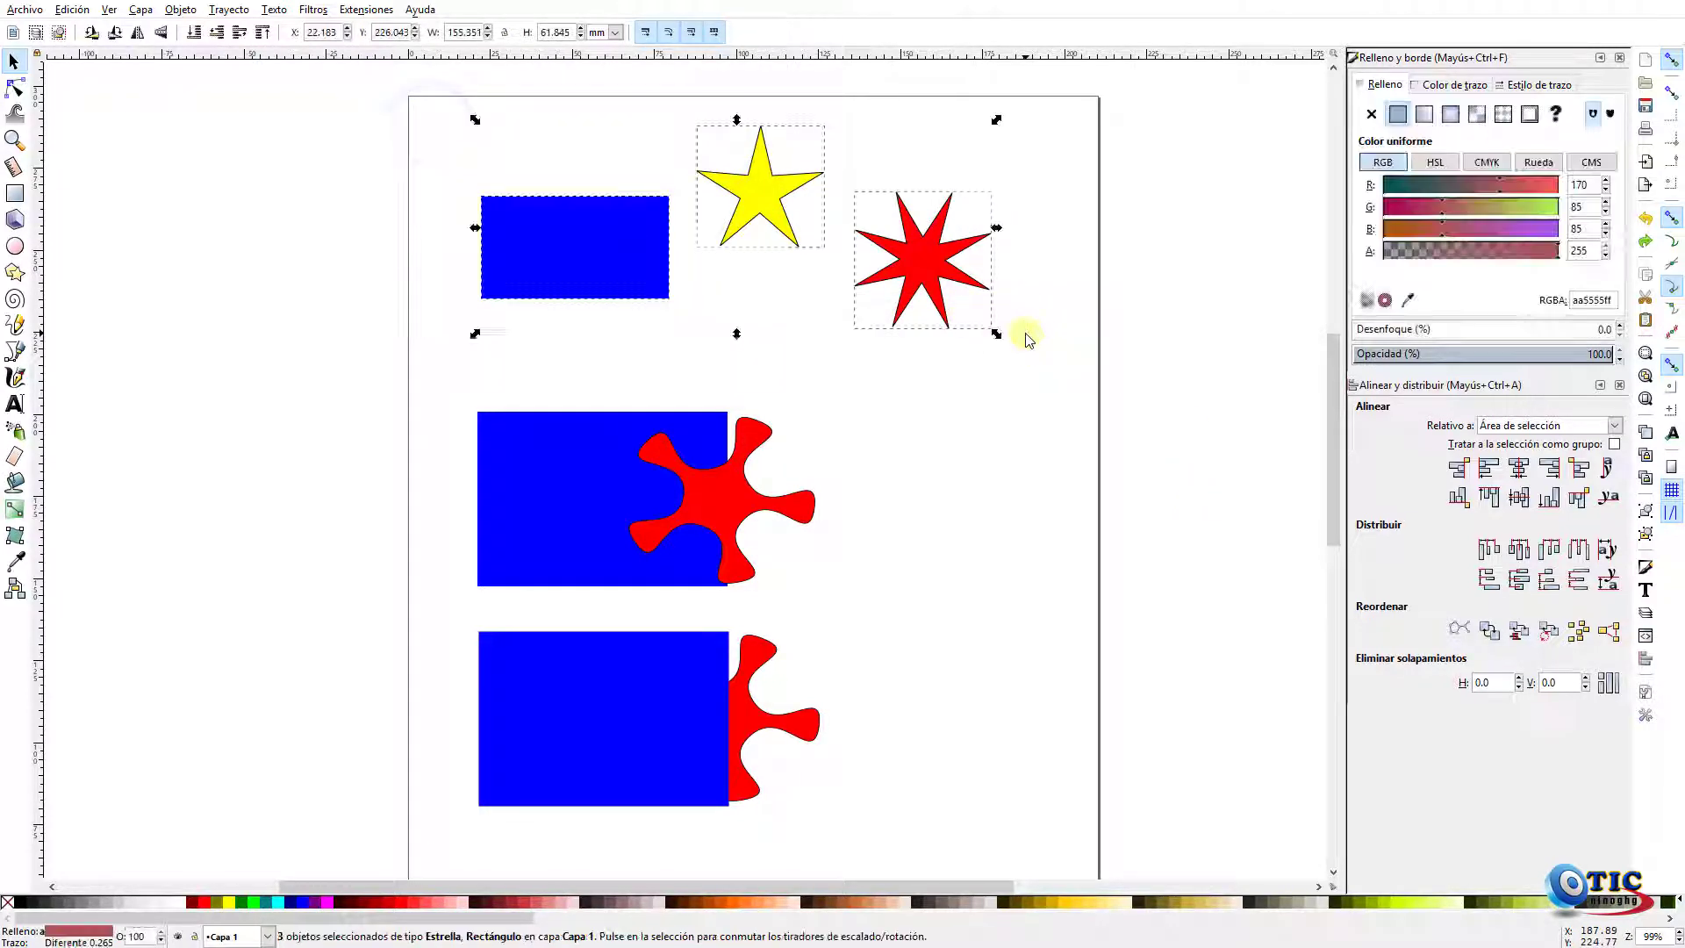
click(1062, 363)
drag(776, 207, 507, 223)
drag(923, 256, 644, 274)
click(869, 264)
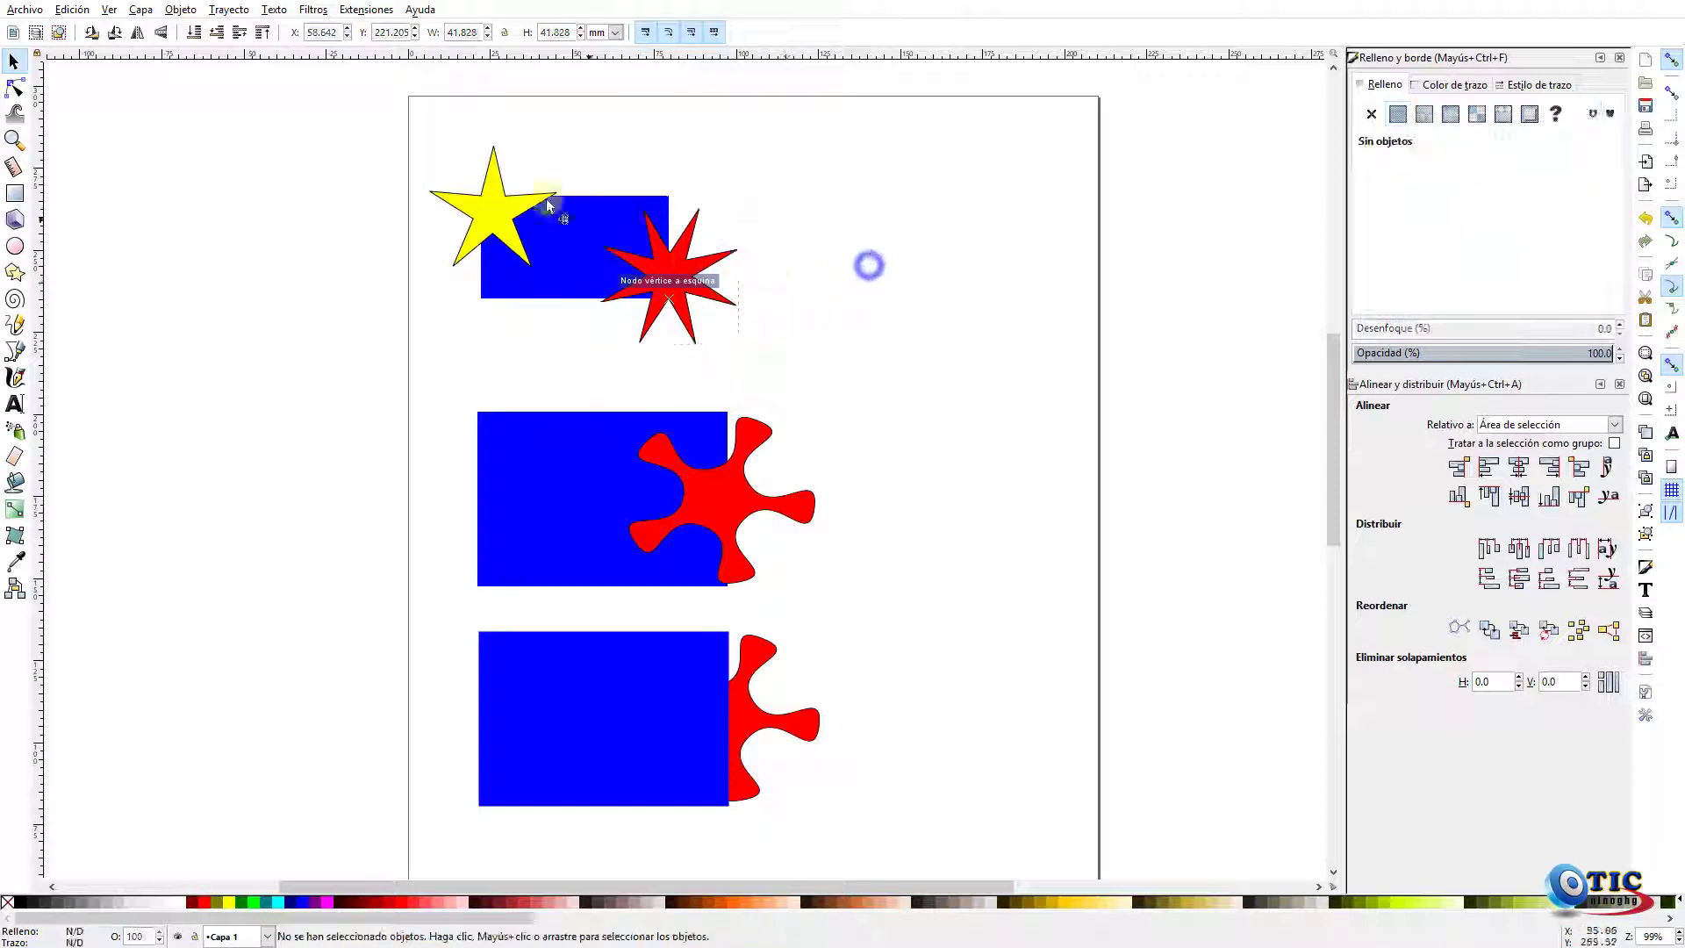
Try merging the yellow star, top blue rectangle and red star with Union, and undo the merge
drag(414, 113, 801, 359)
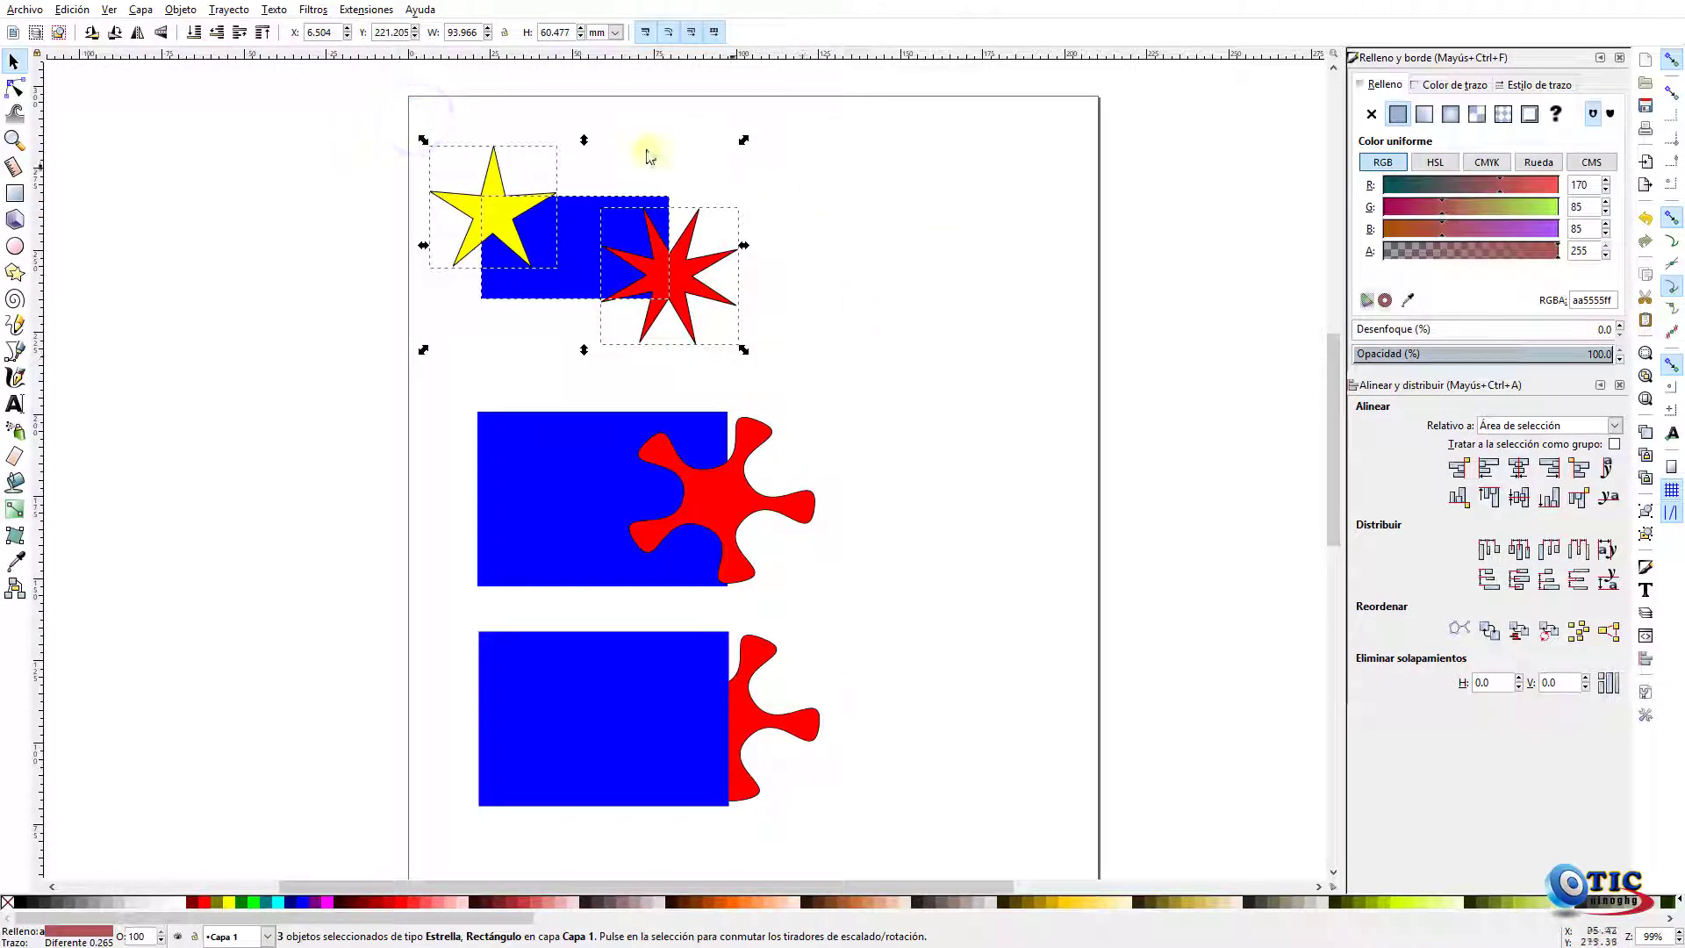
click(228, 9)
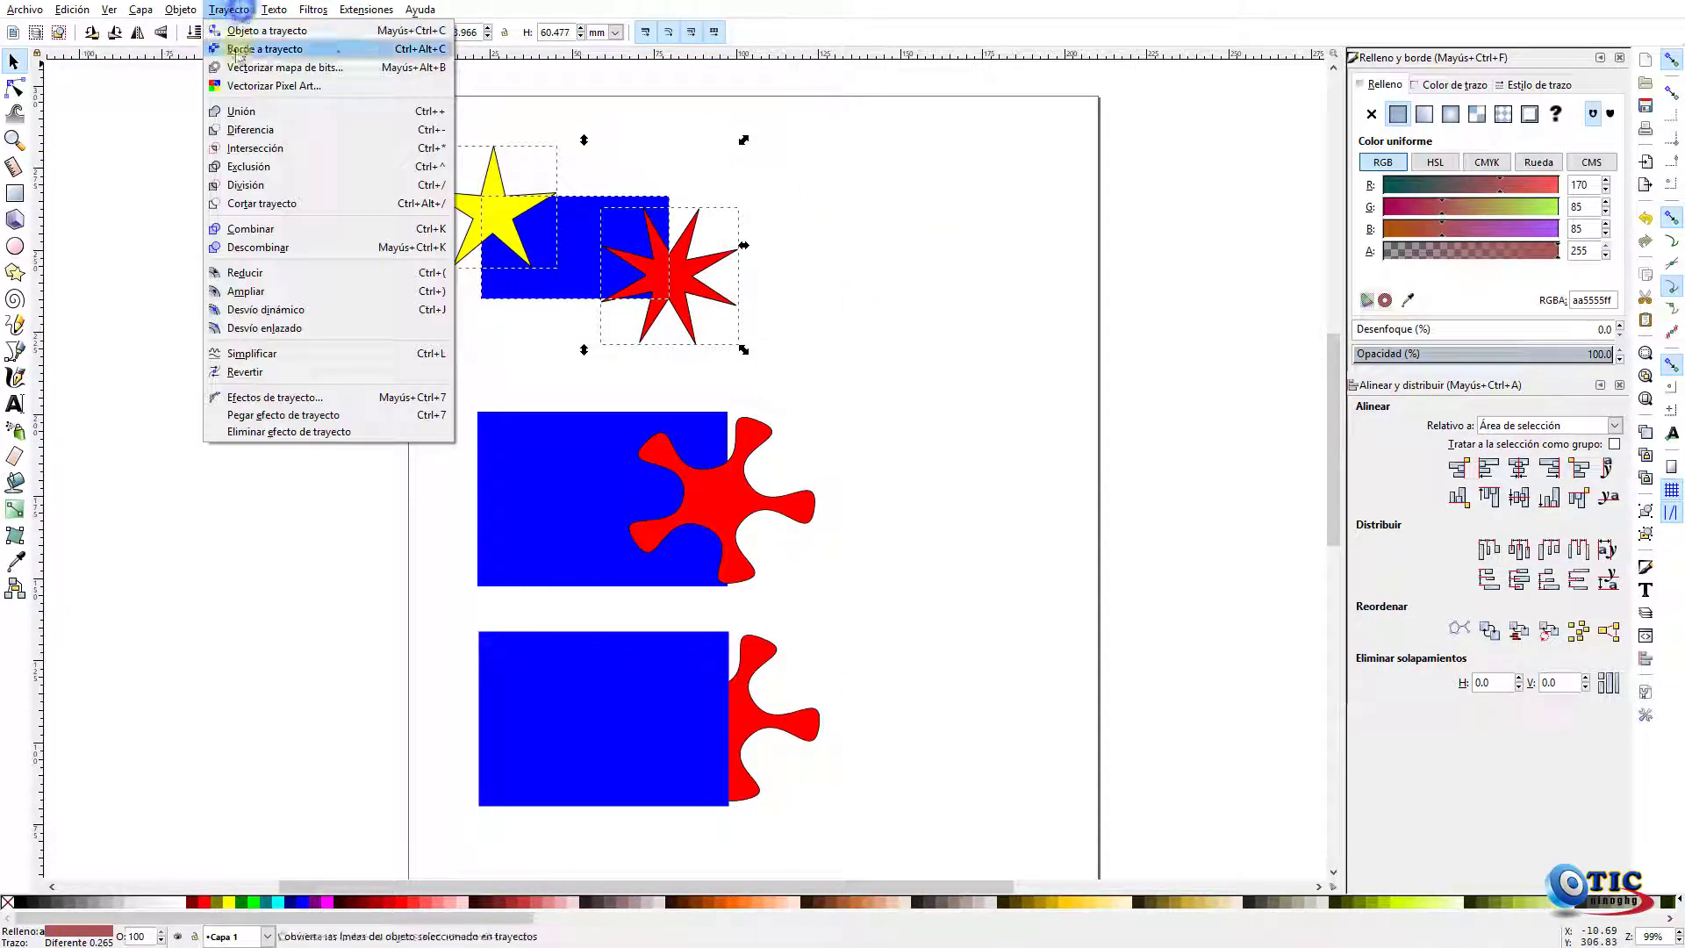
click(242, 114)
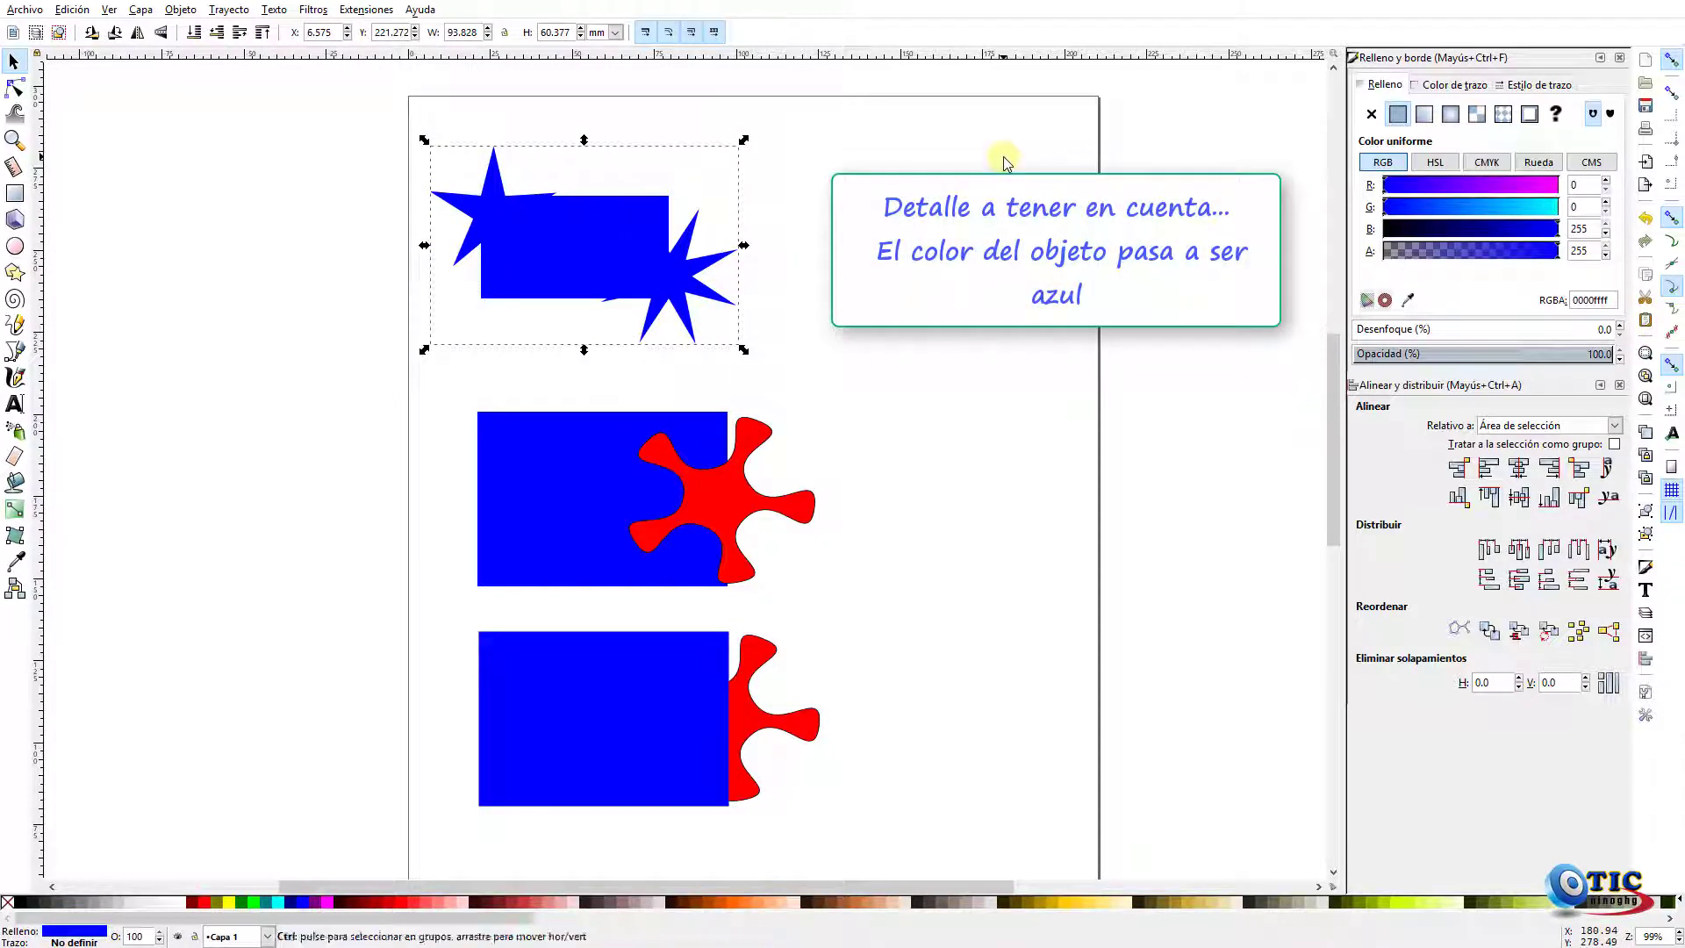
key(ctrl+z)
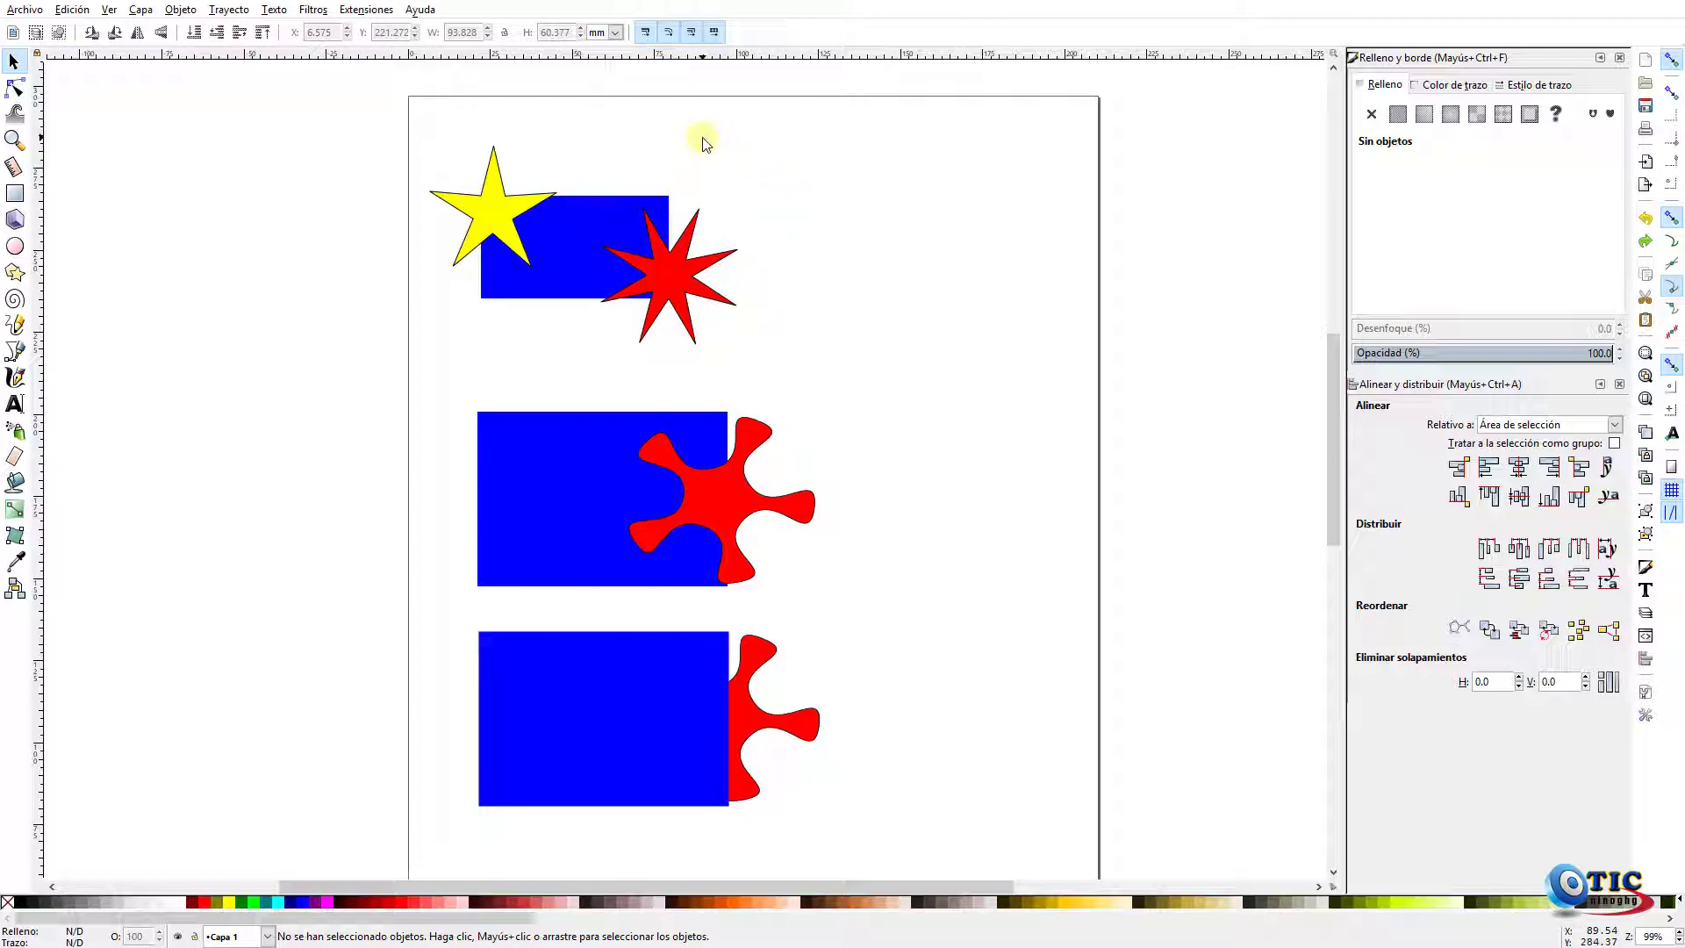
Repeat the Union of the two stars and the top rectangle, and undo it again
drag(403, 128, 768, 368)
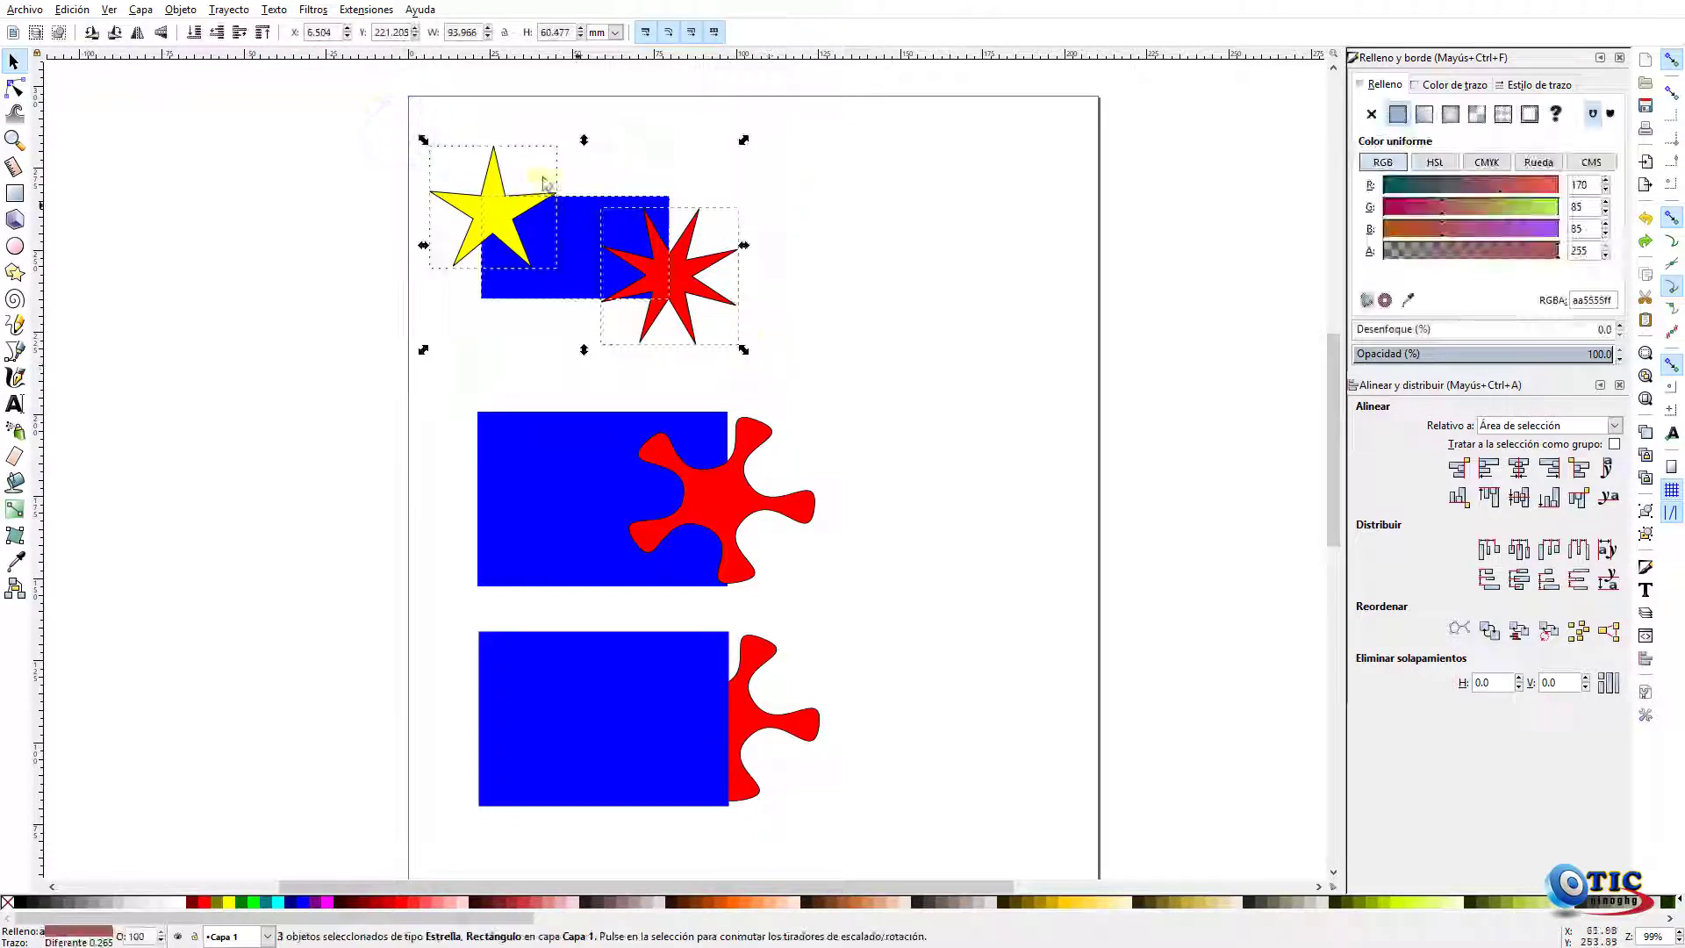
click(228, 10)
click(292, 117)
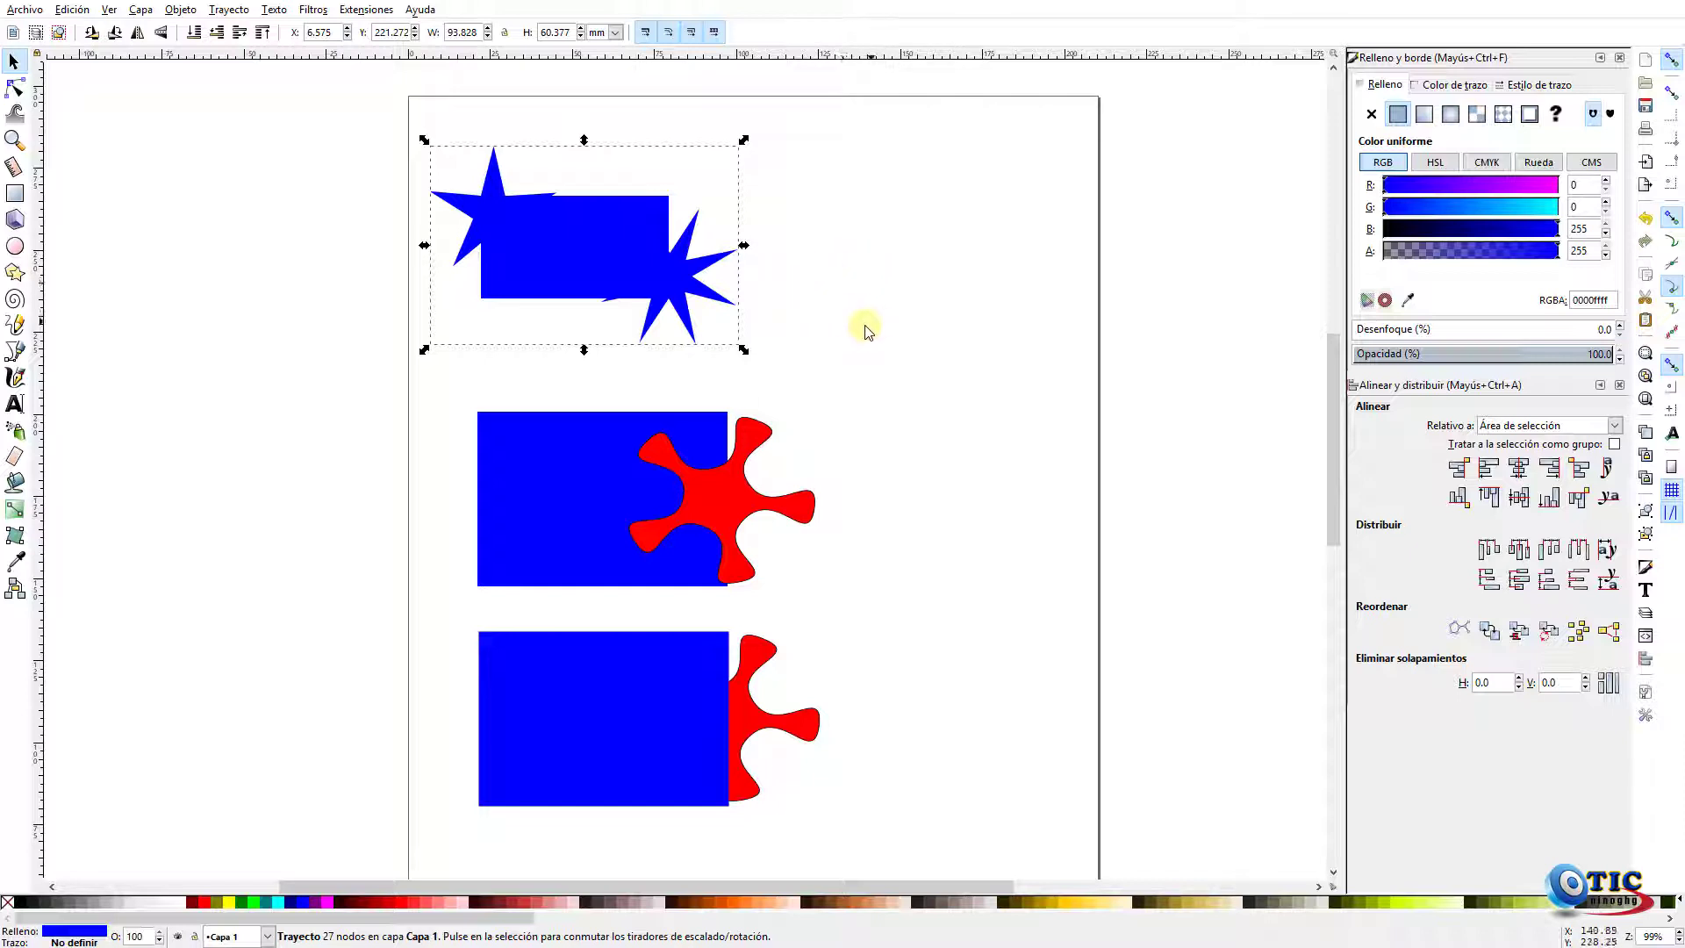
key(ctrl)
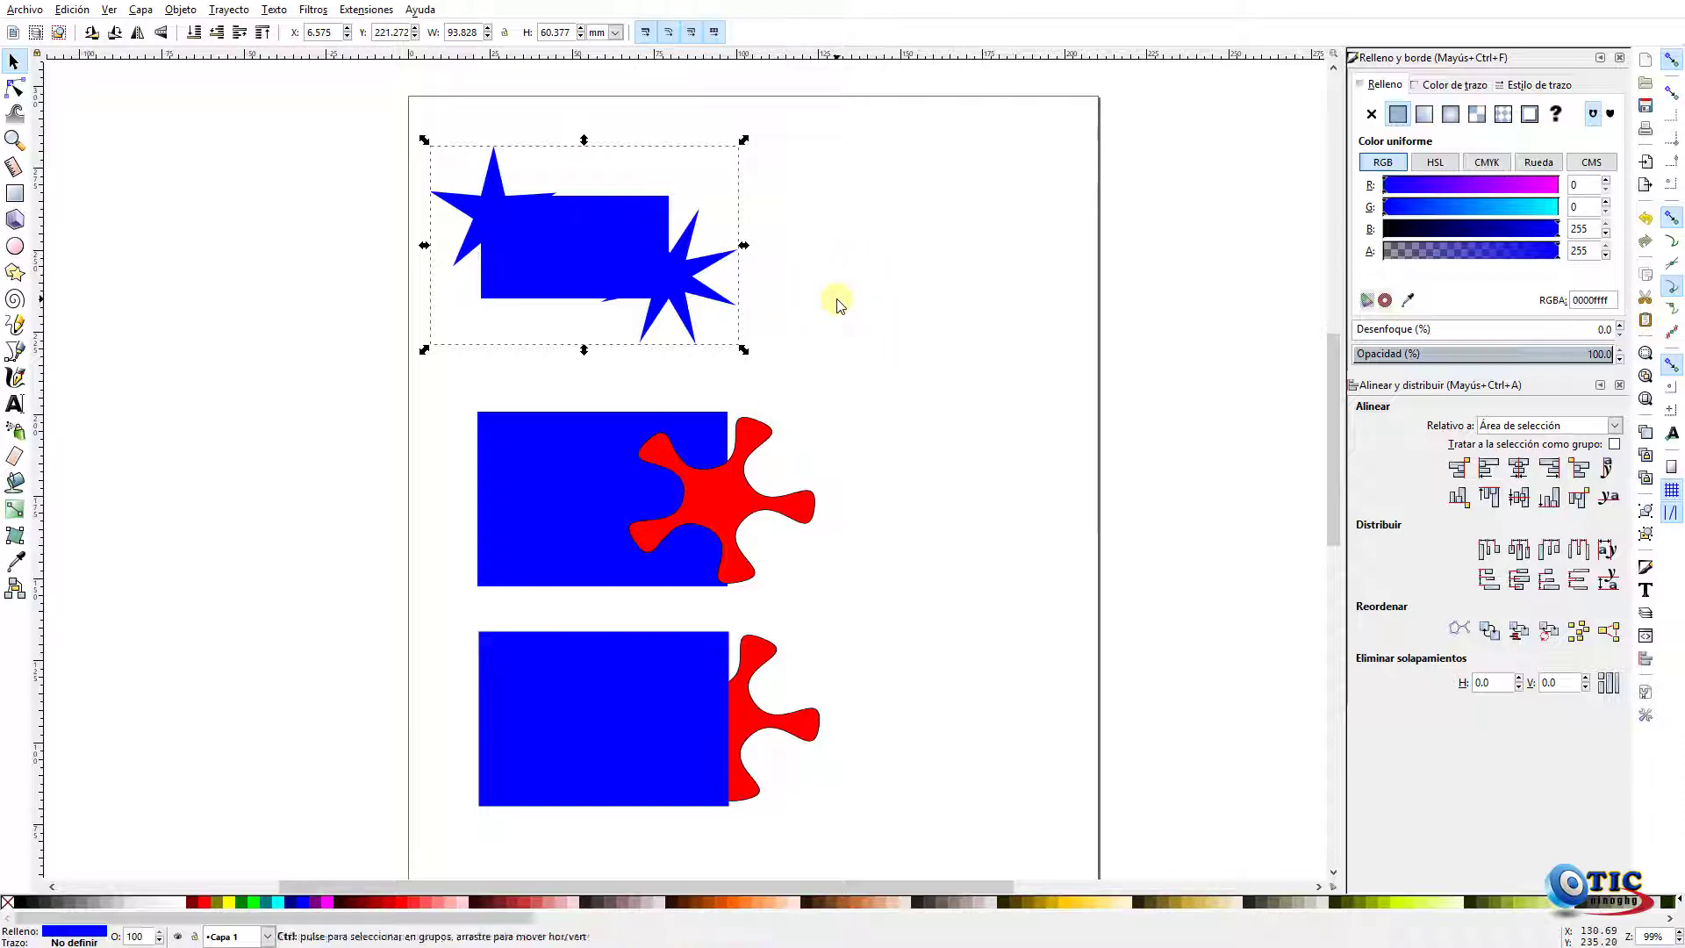
key(ctrl+z)
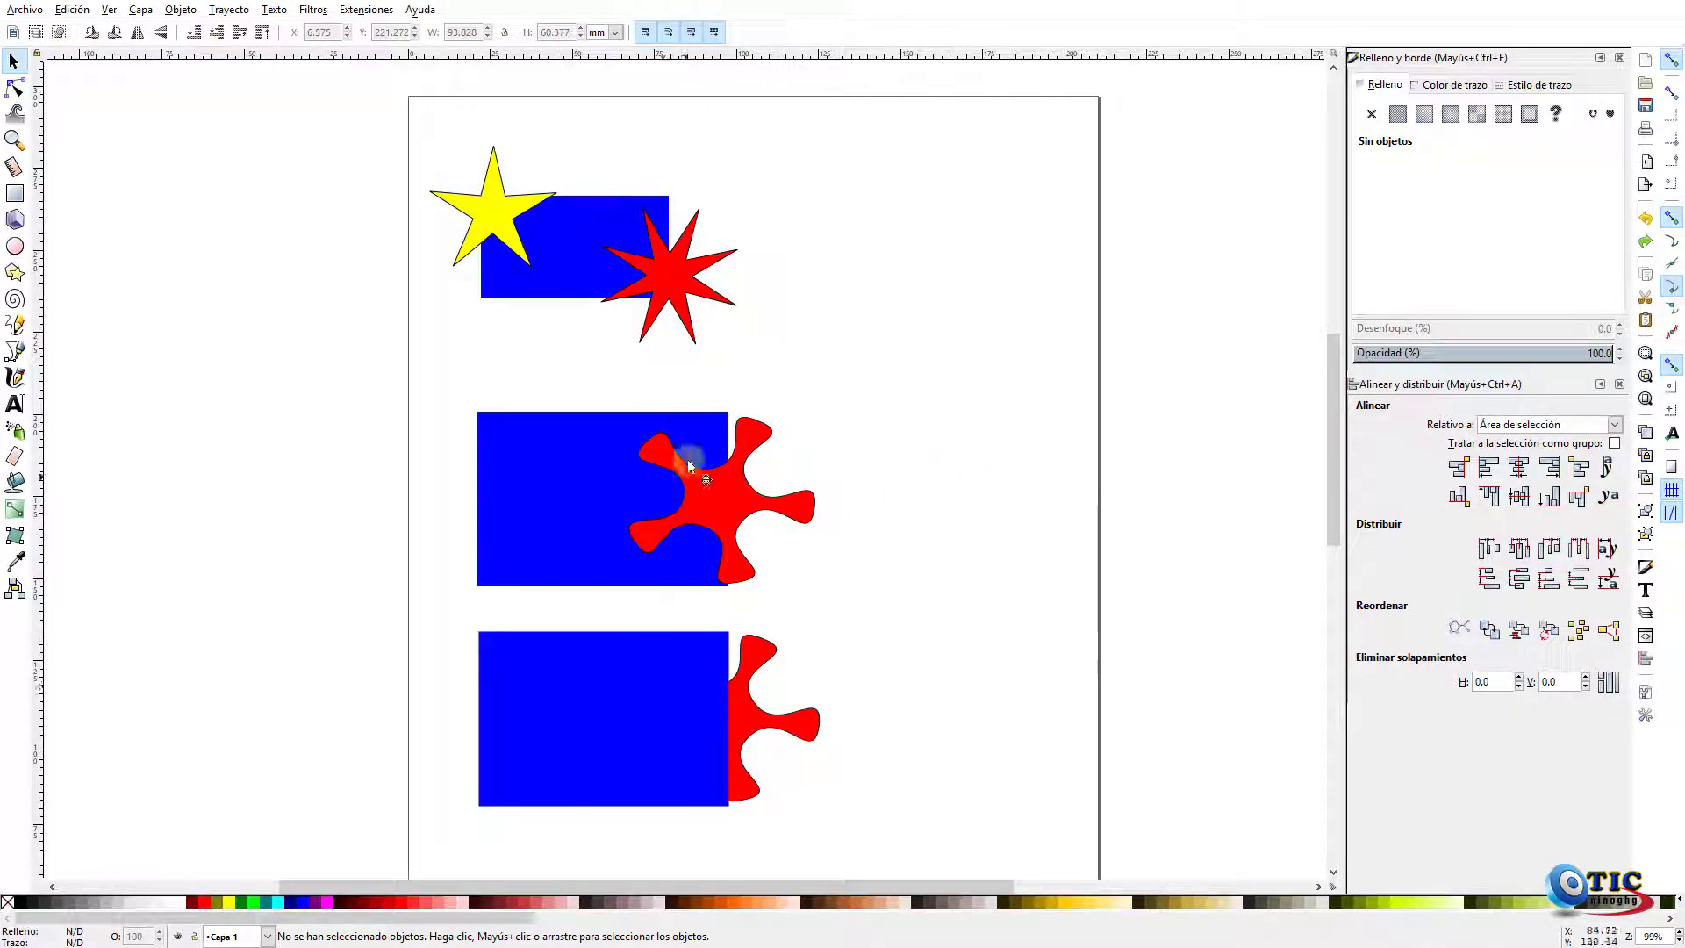
Merge the middle blue rectangle and the red rounded star in front of it with Union
mouse_move(445, 384)
mouse_down()
mouse_move(813, 542)
mouse_move(875, 596)
mouse_up()
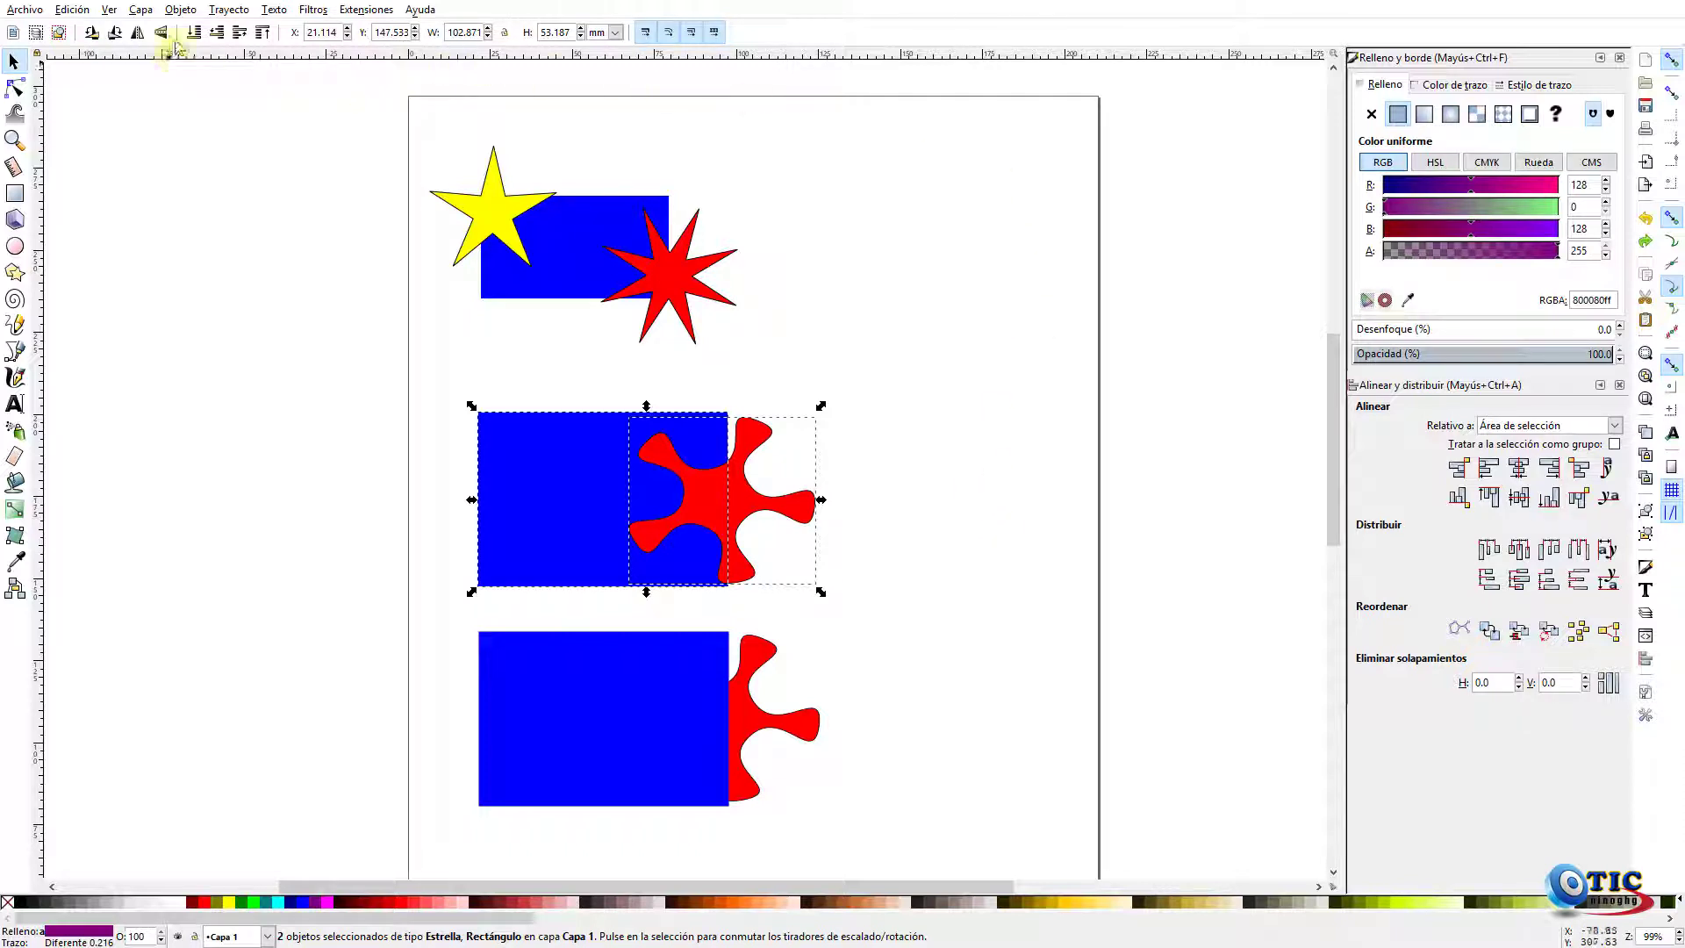
click(181, 9)
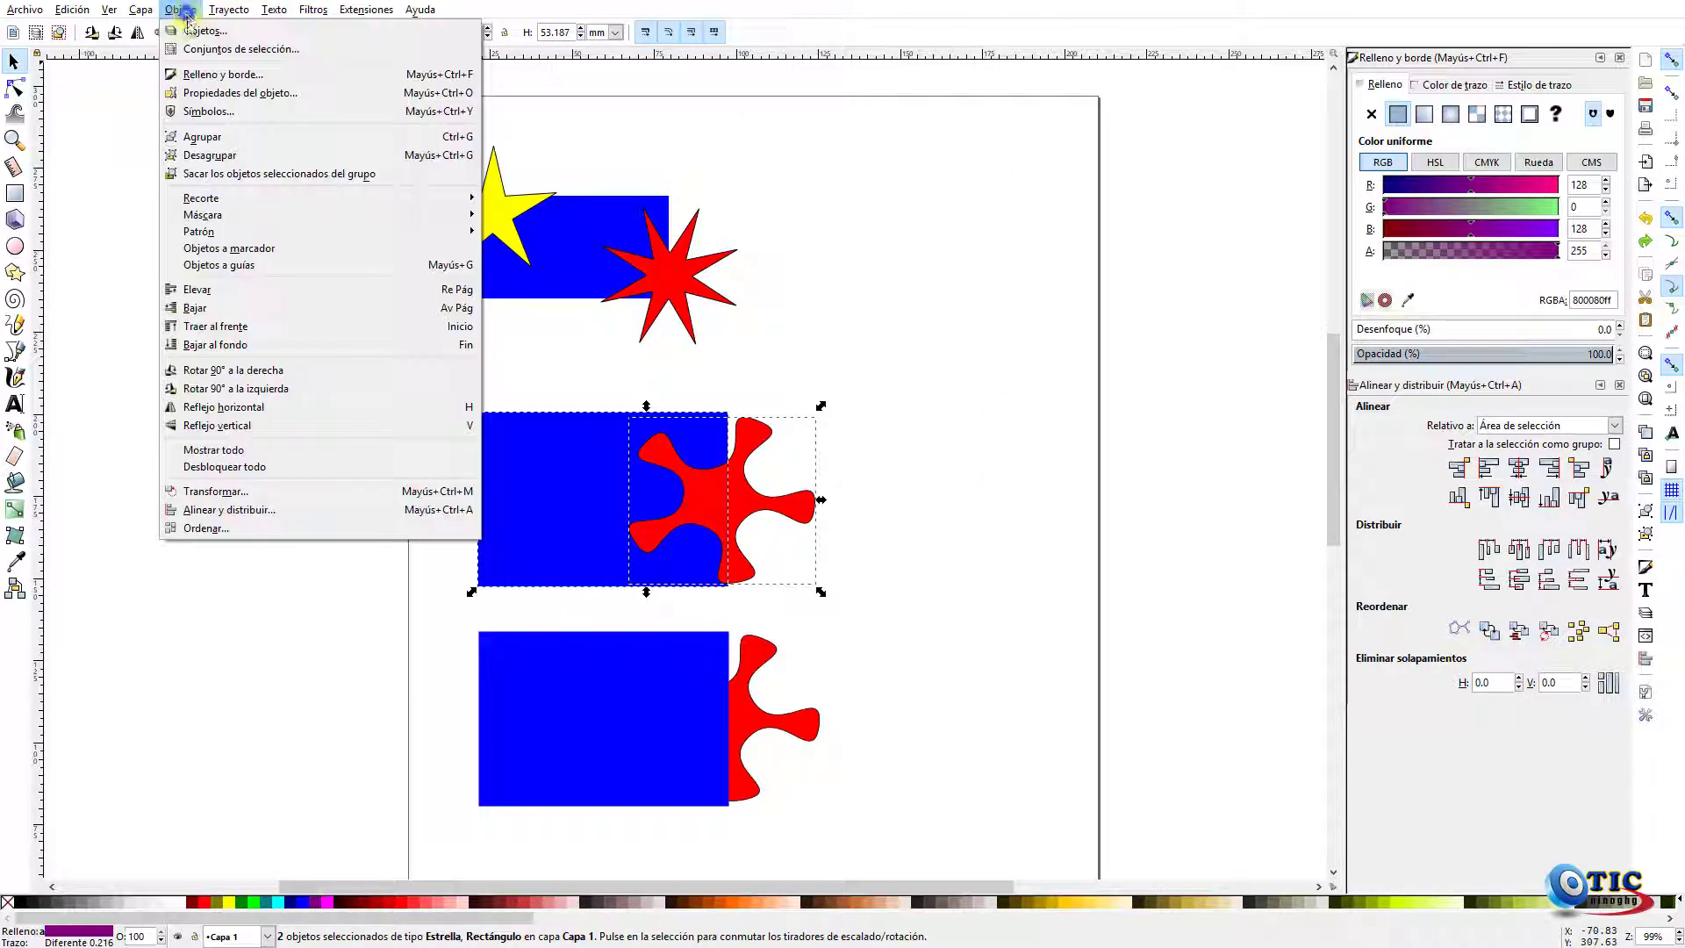
mouse_move(229, 9)
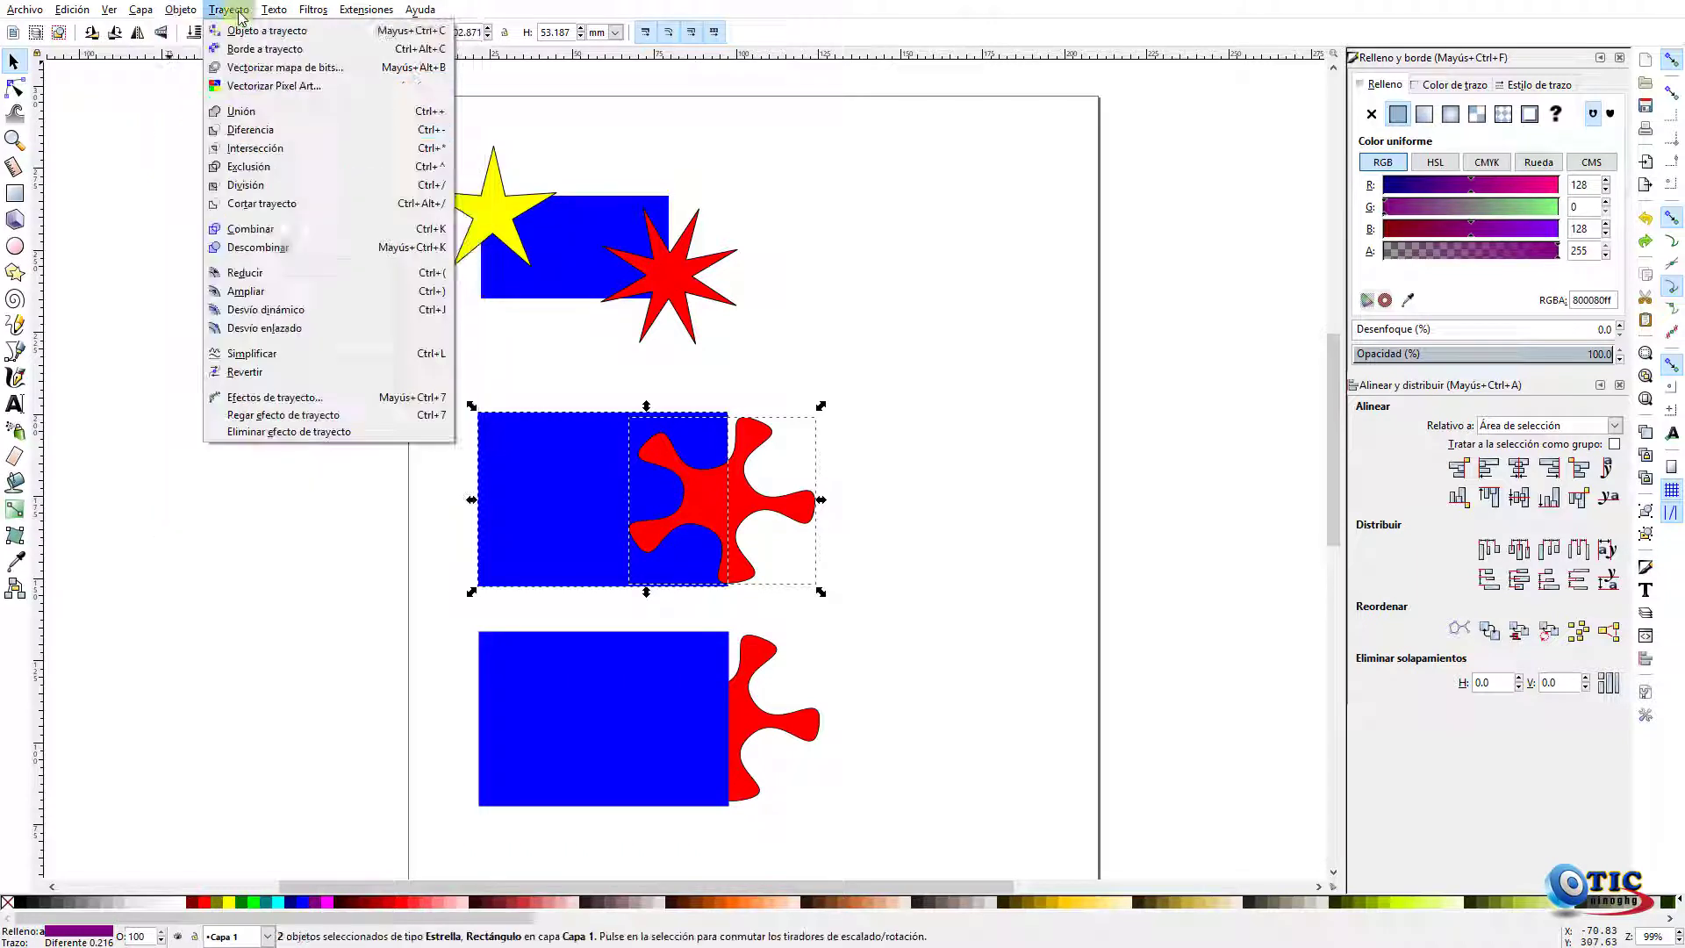
click(239, 106)
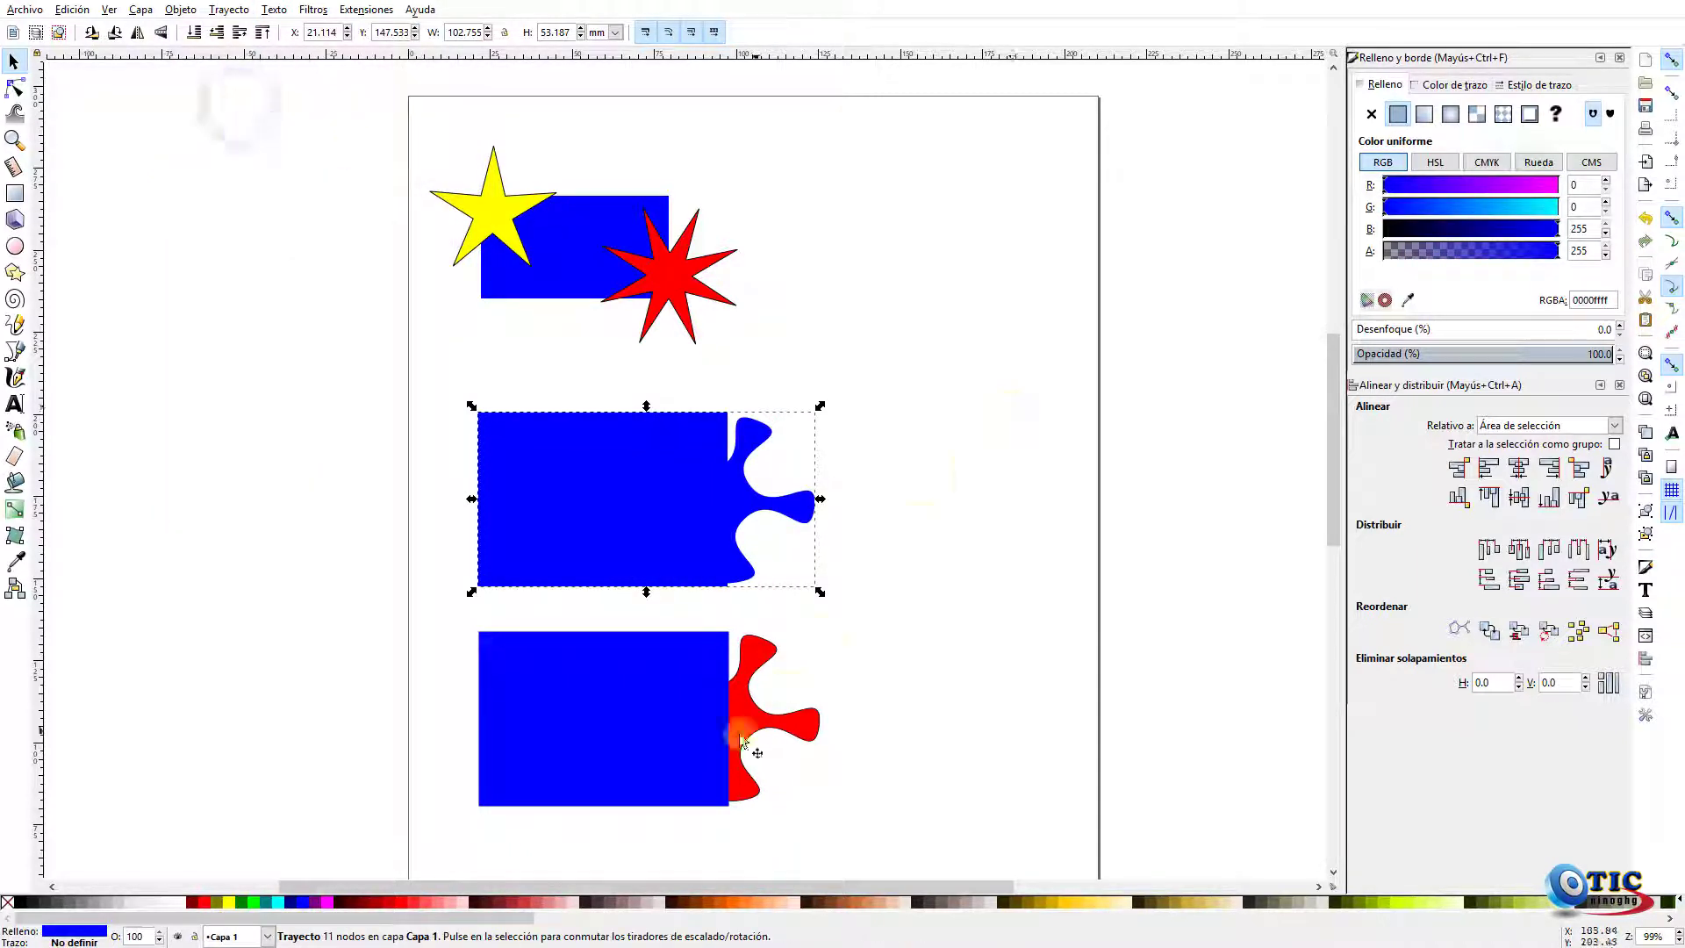
Merge the bottom blue rectangle and the red rounded star behind it with Union
drag(445, 624, 864, 829)
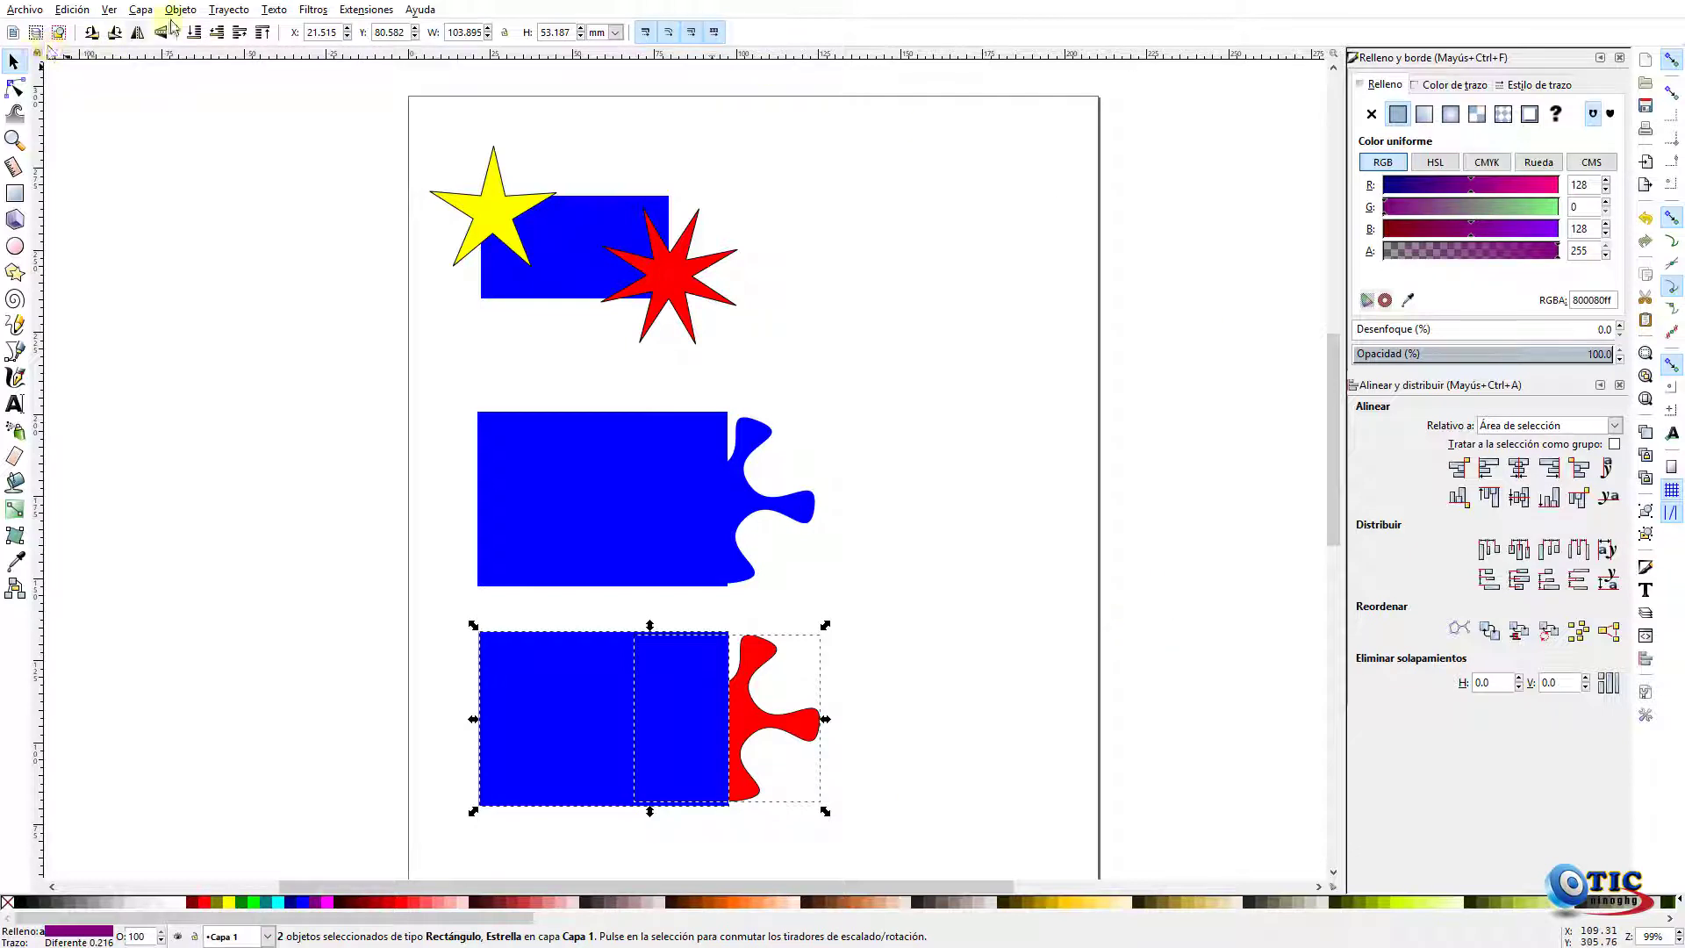
click(228, 10)
click(272, 111)
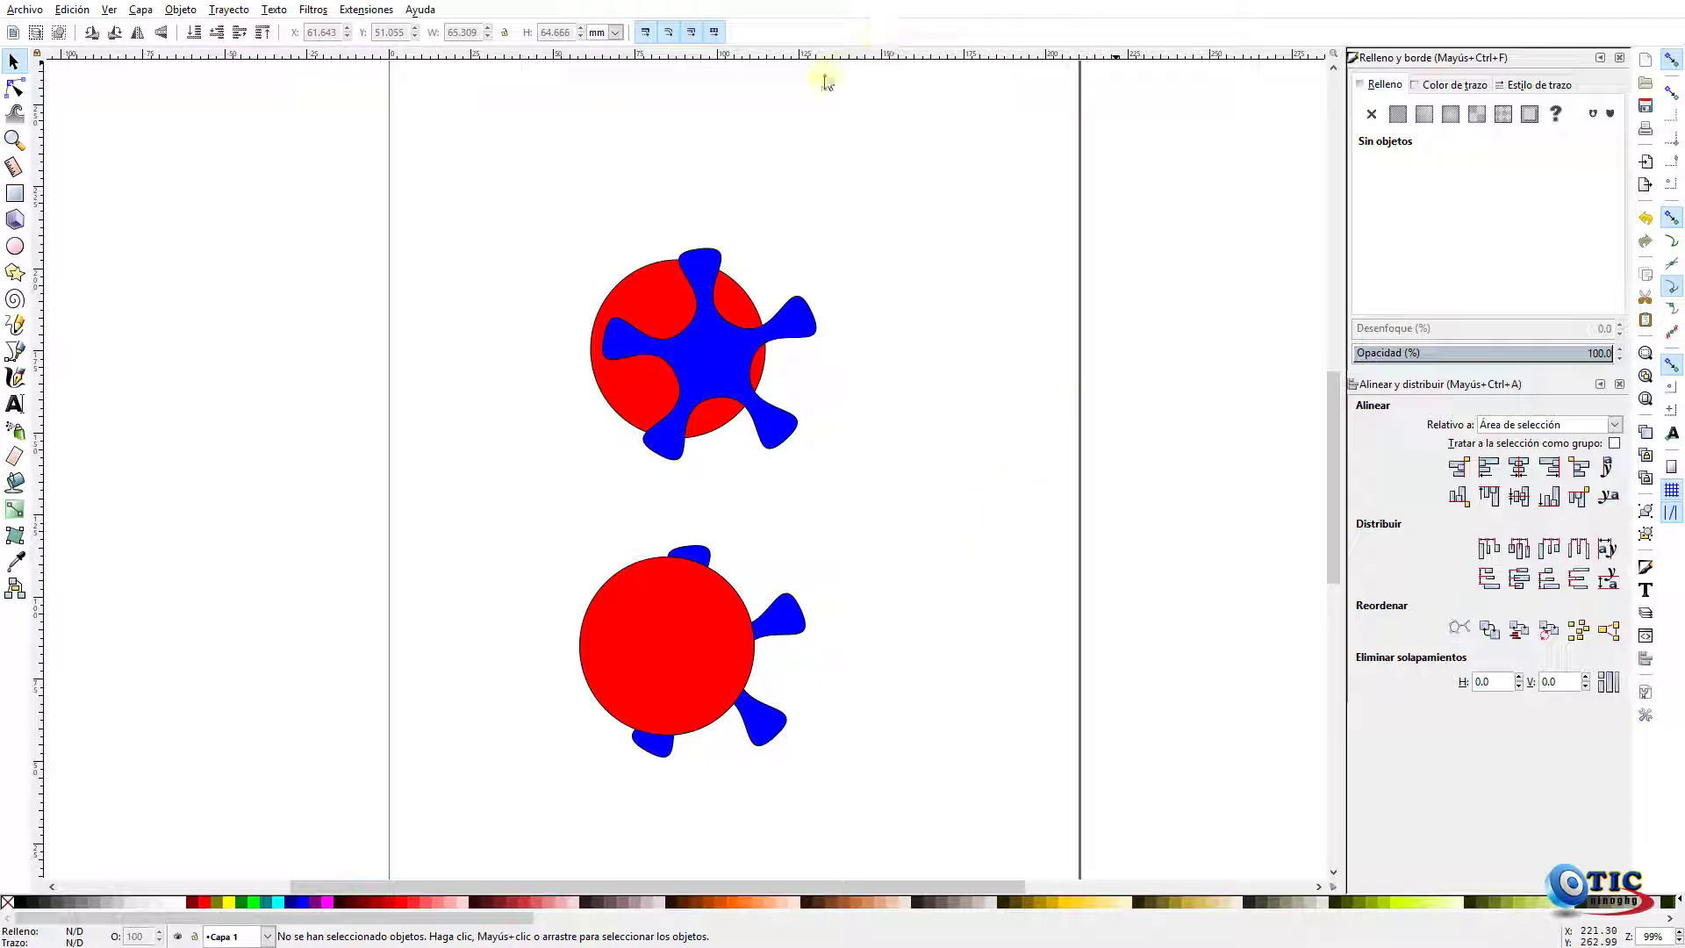
Cut the blue star out of the upper red circle with Difference
drag(532, 191, 841, 493)
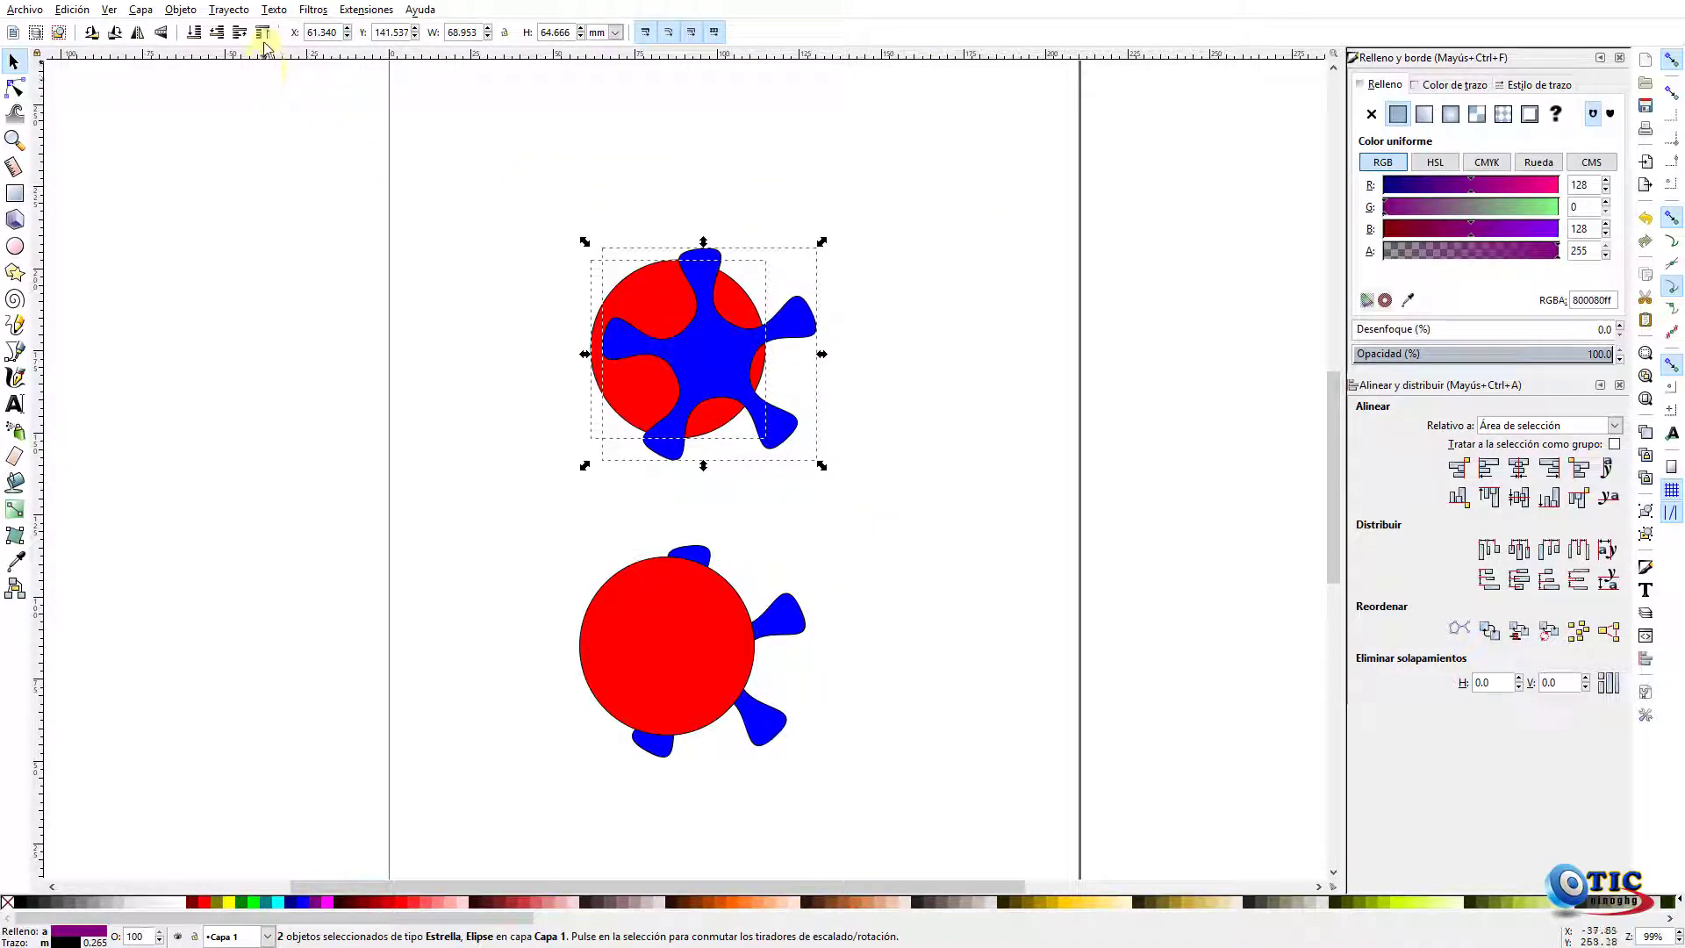
click(229, 10)
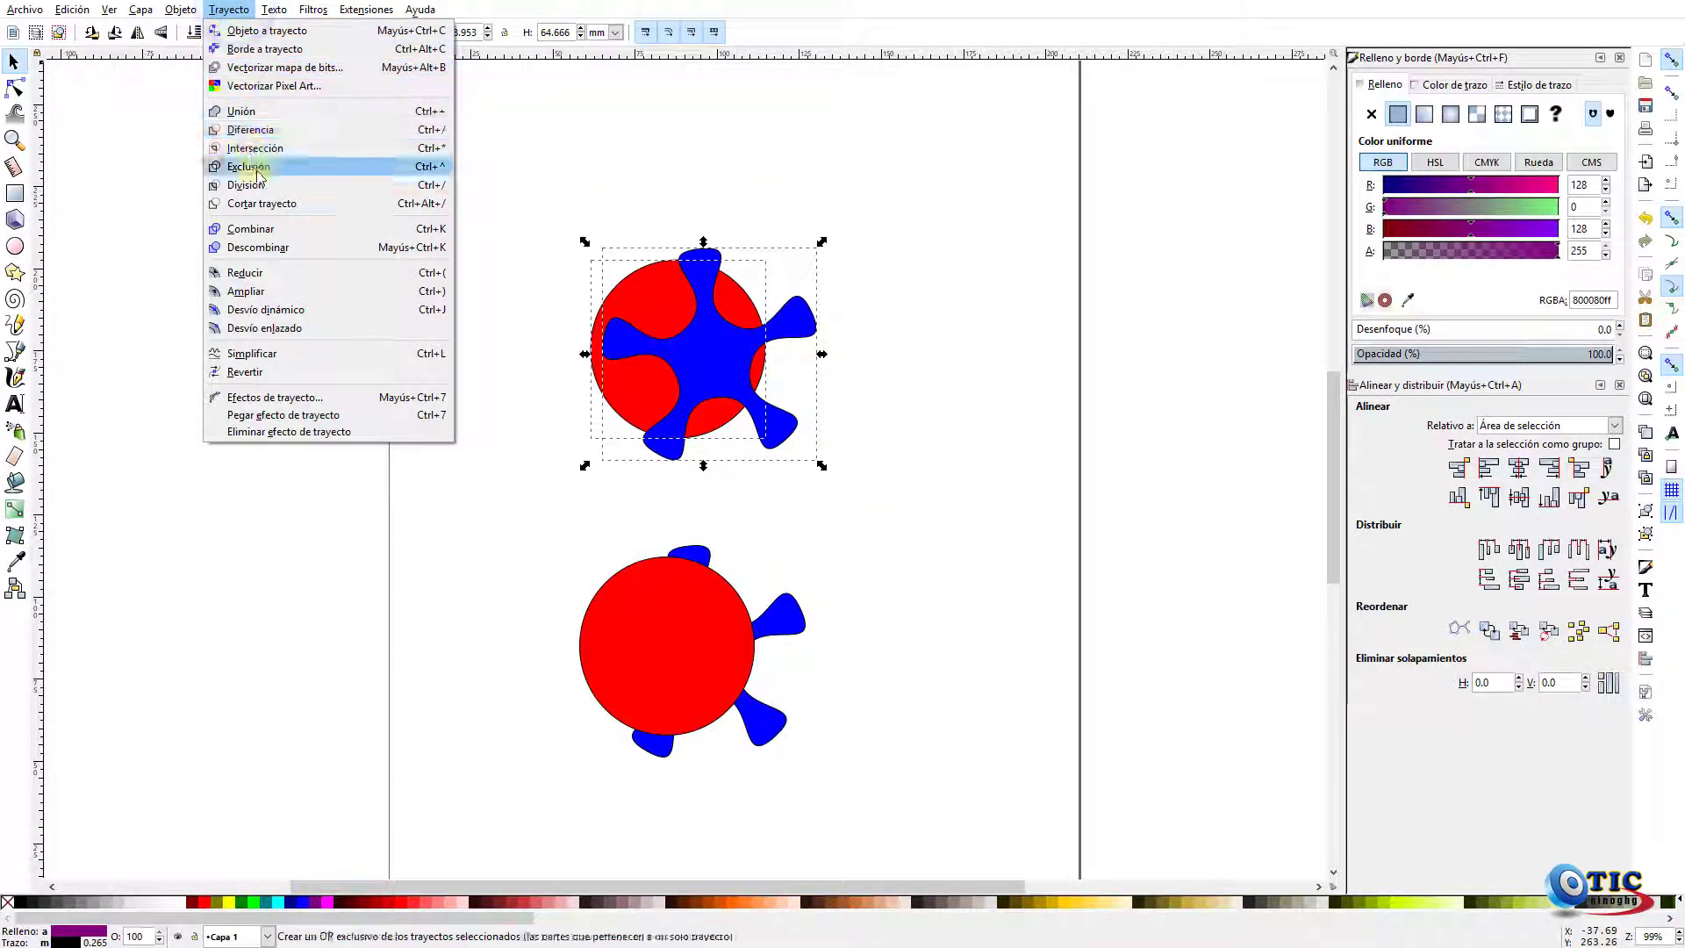
click(279, 129)
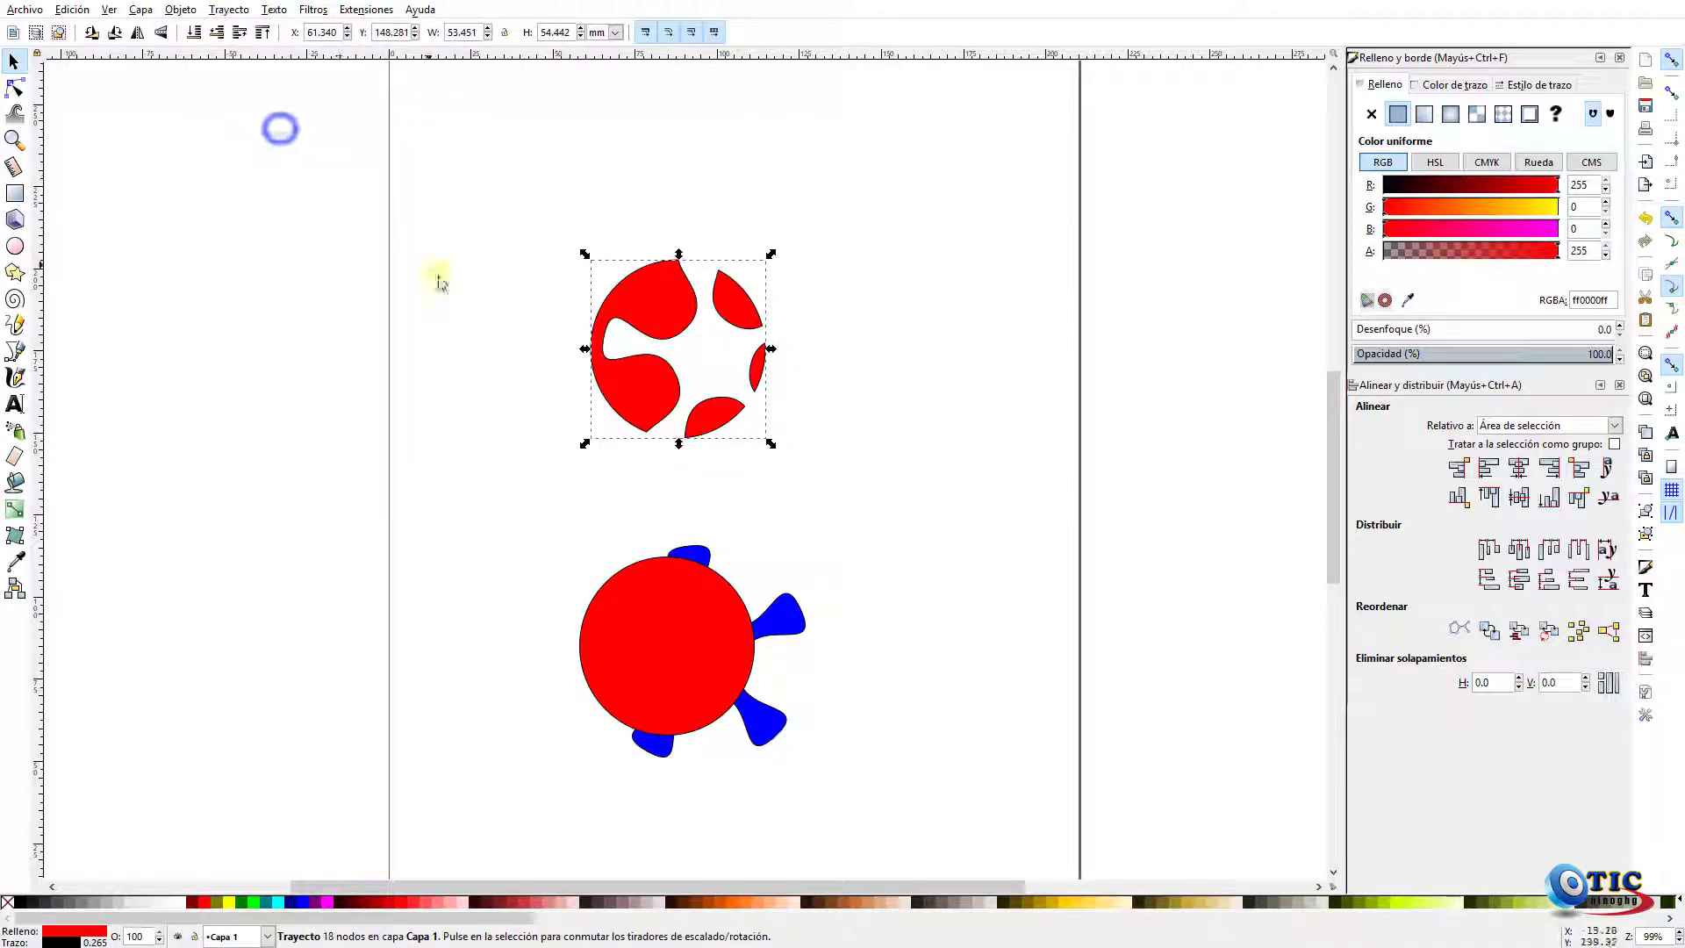
Subtract the lower red circle from the blue star behind it with Difference, and deselect the result
drag(508, 501, 860, 821)
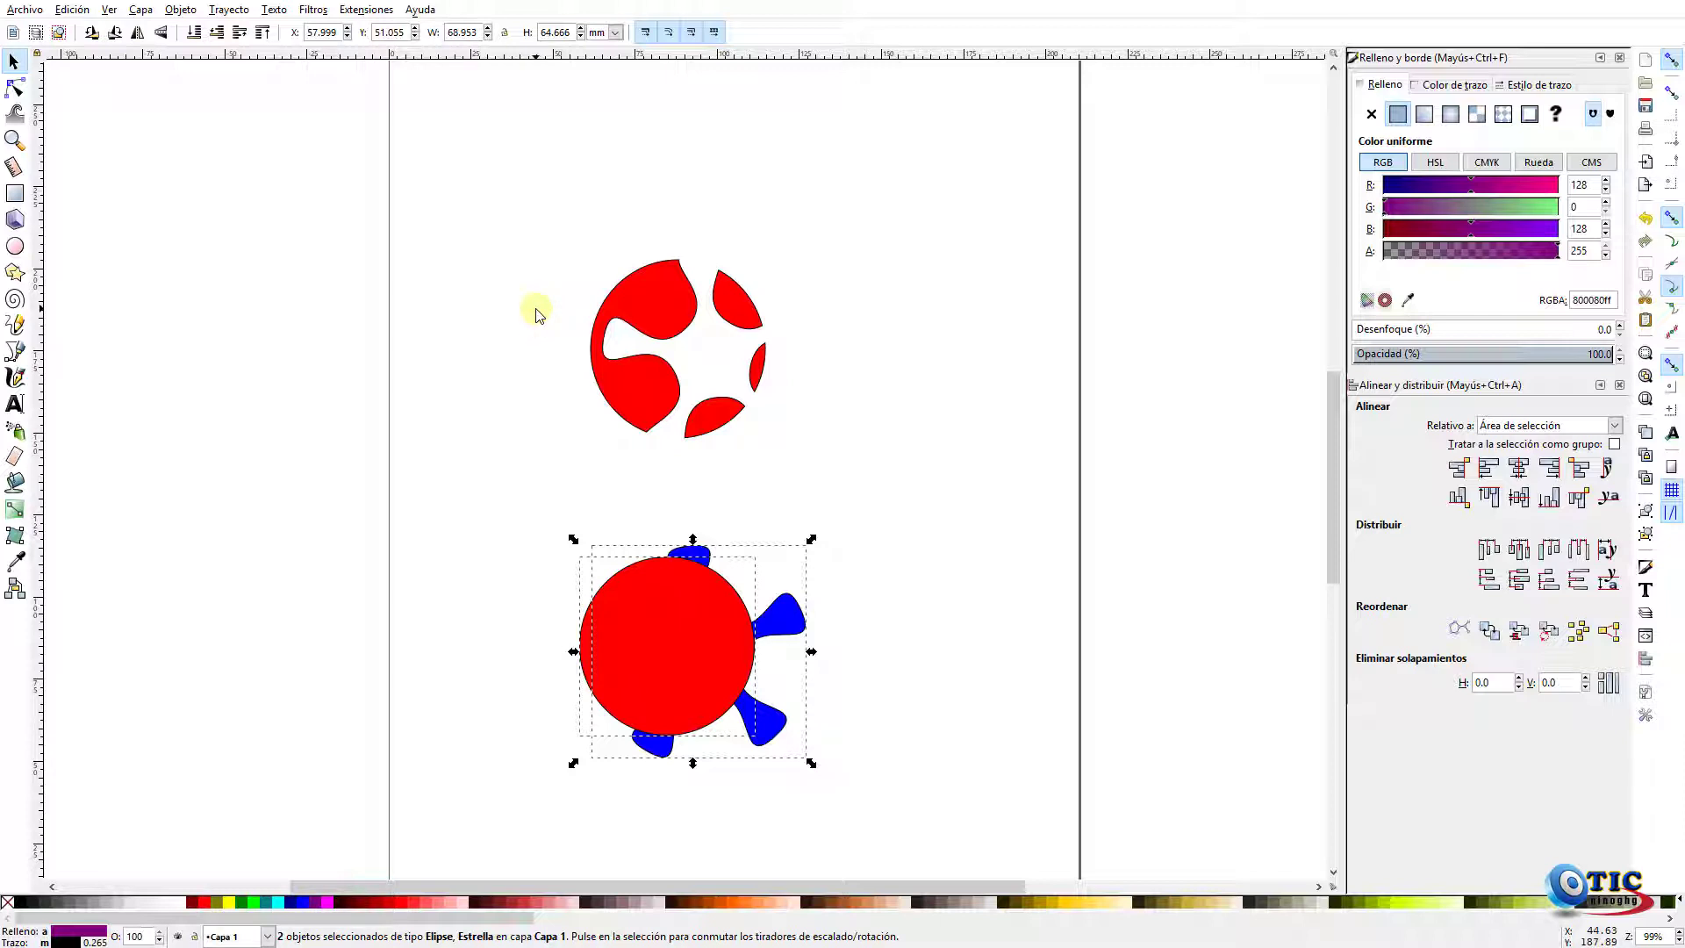
click(185, 11)
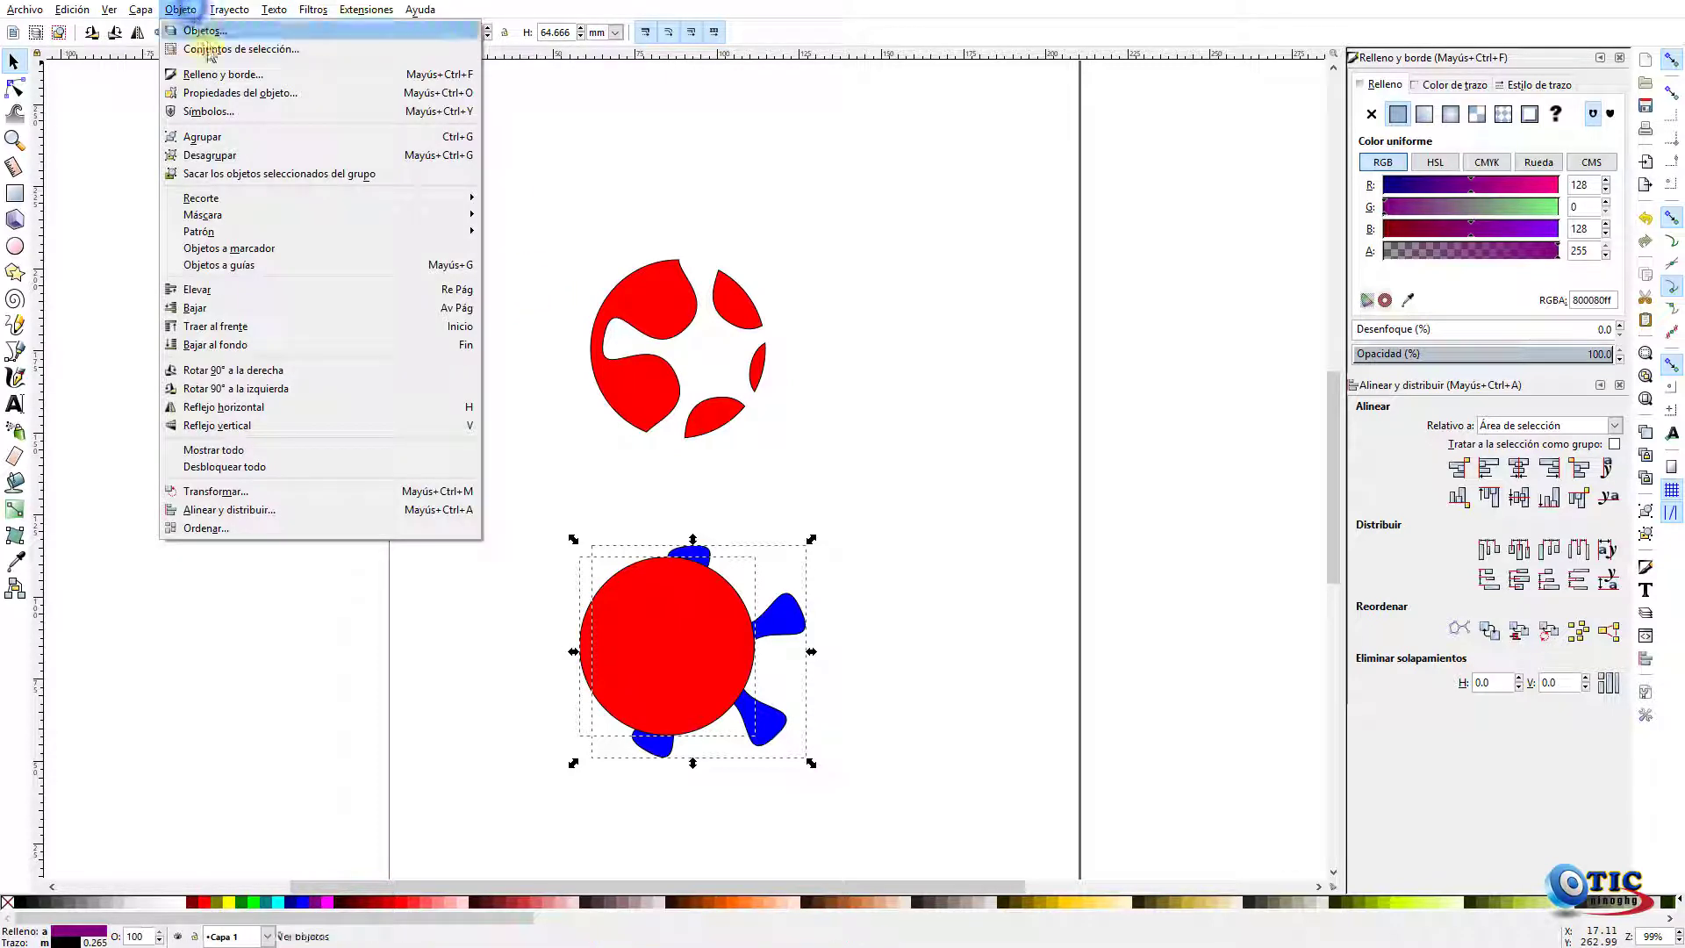
mouse_move(230, 10)
click(249, 130)
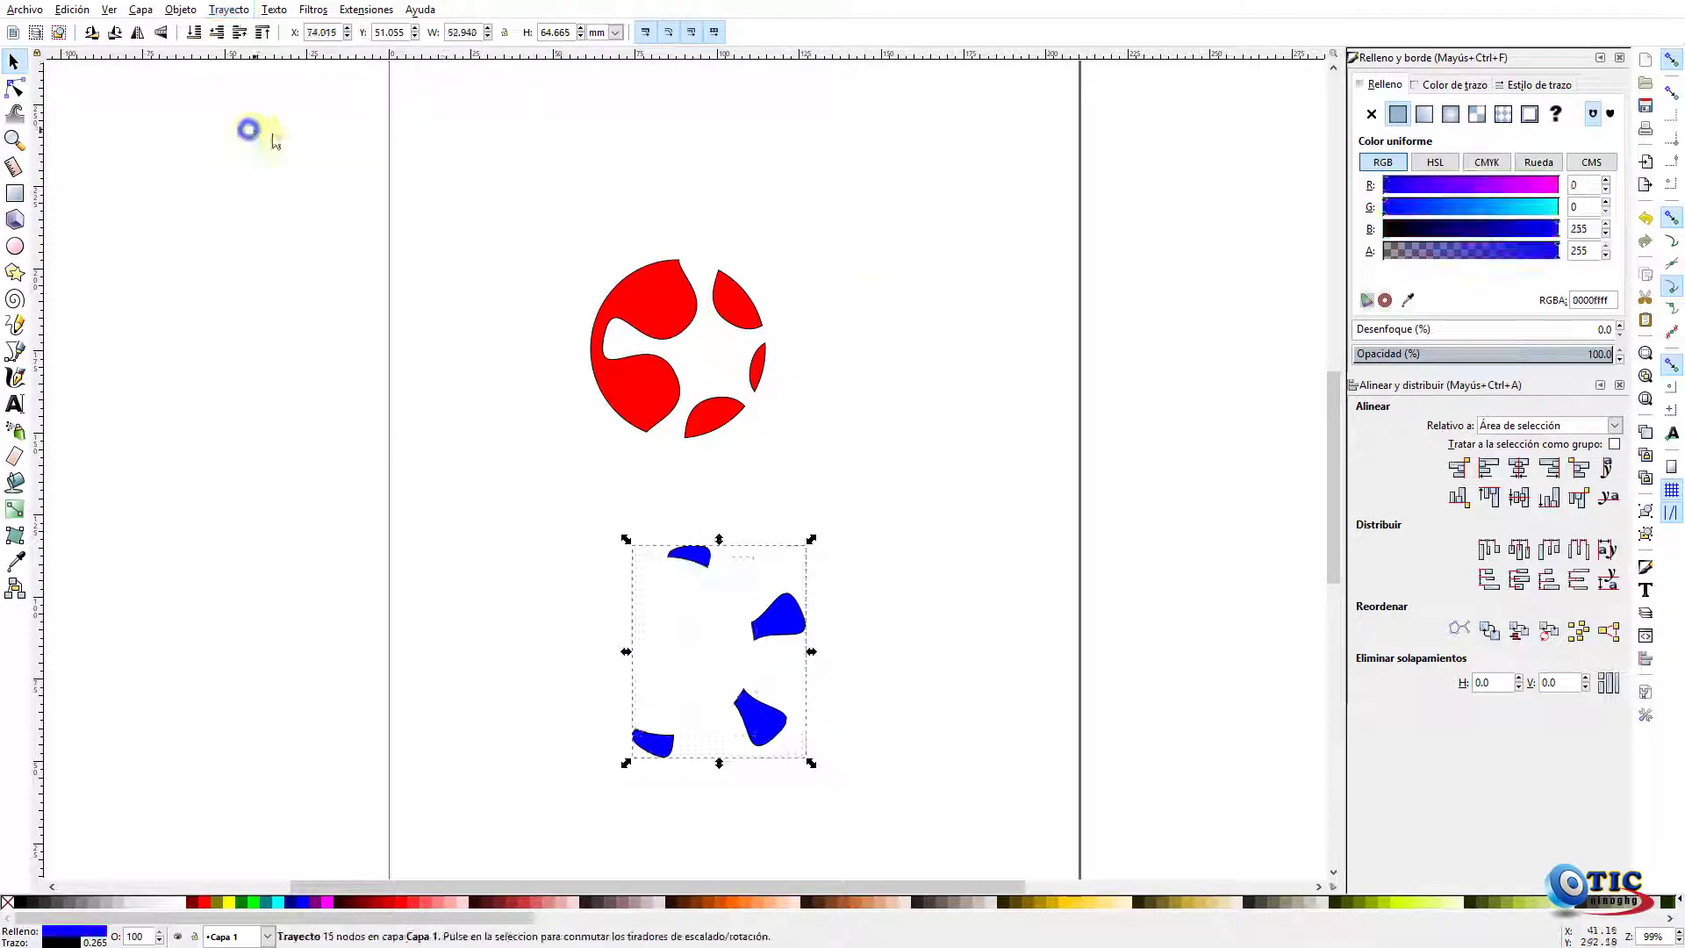
click(921, 338)
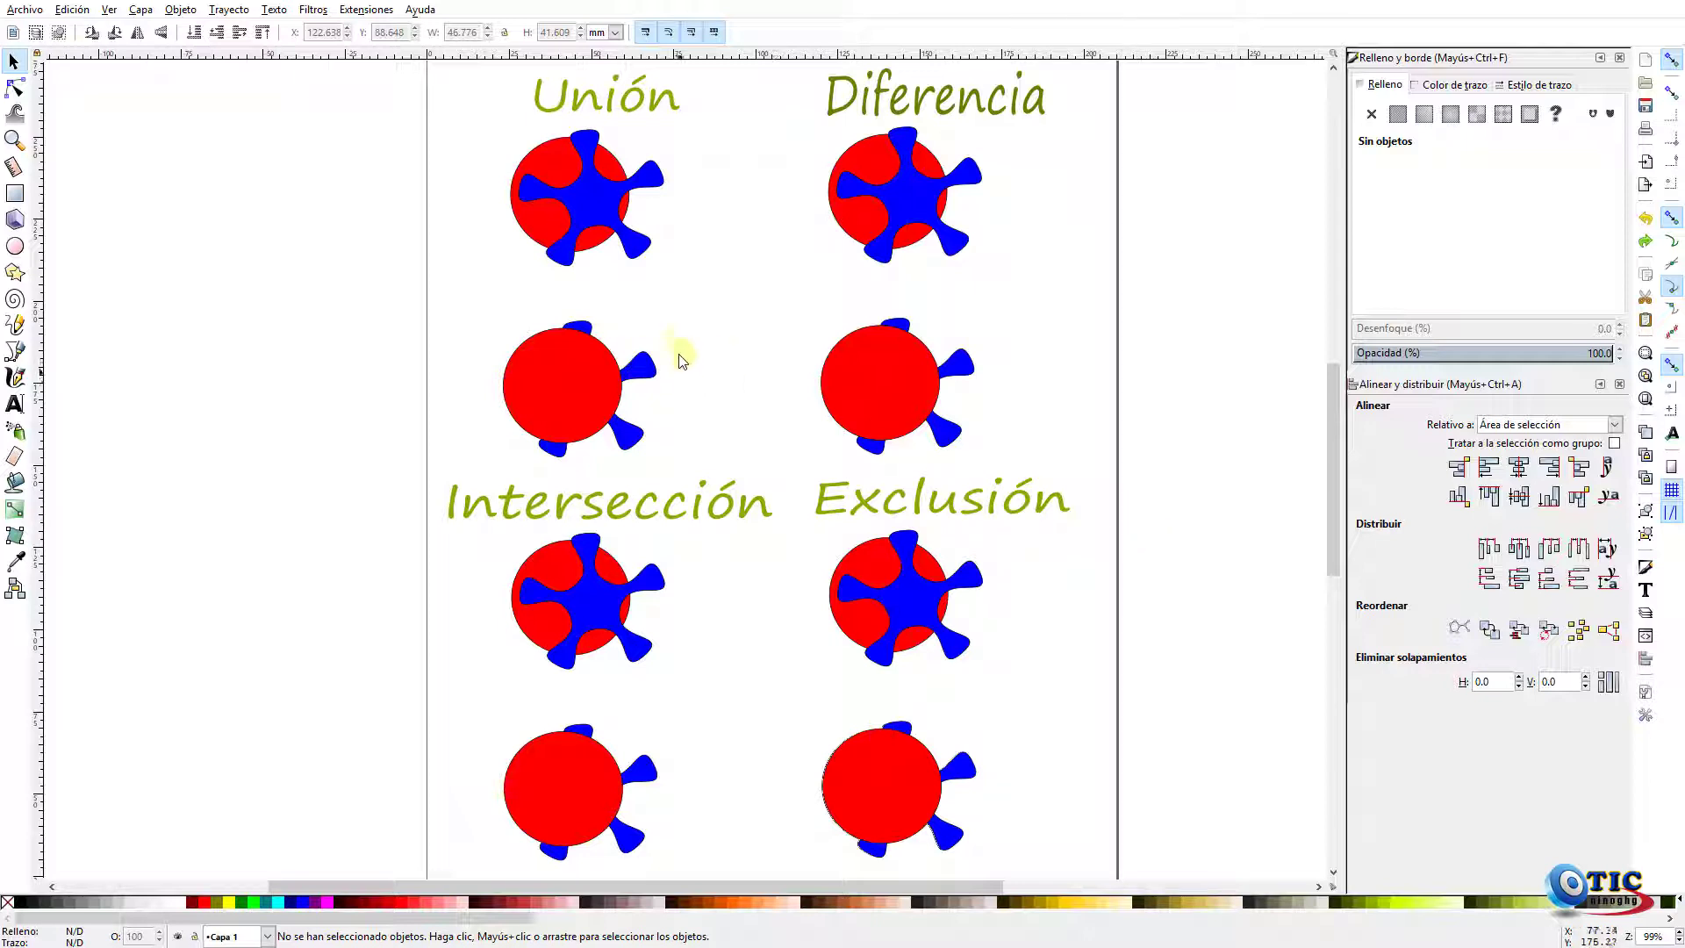
Merge the red circle and the blue star in front of it under the Unión heading with Union
drag(387, 99, 709, 294)
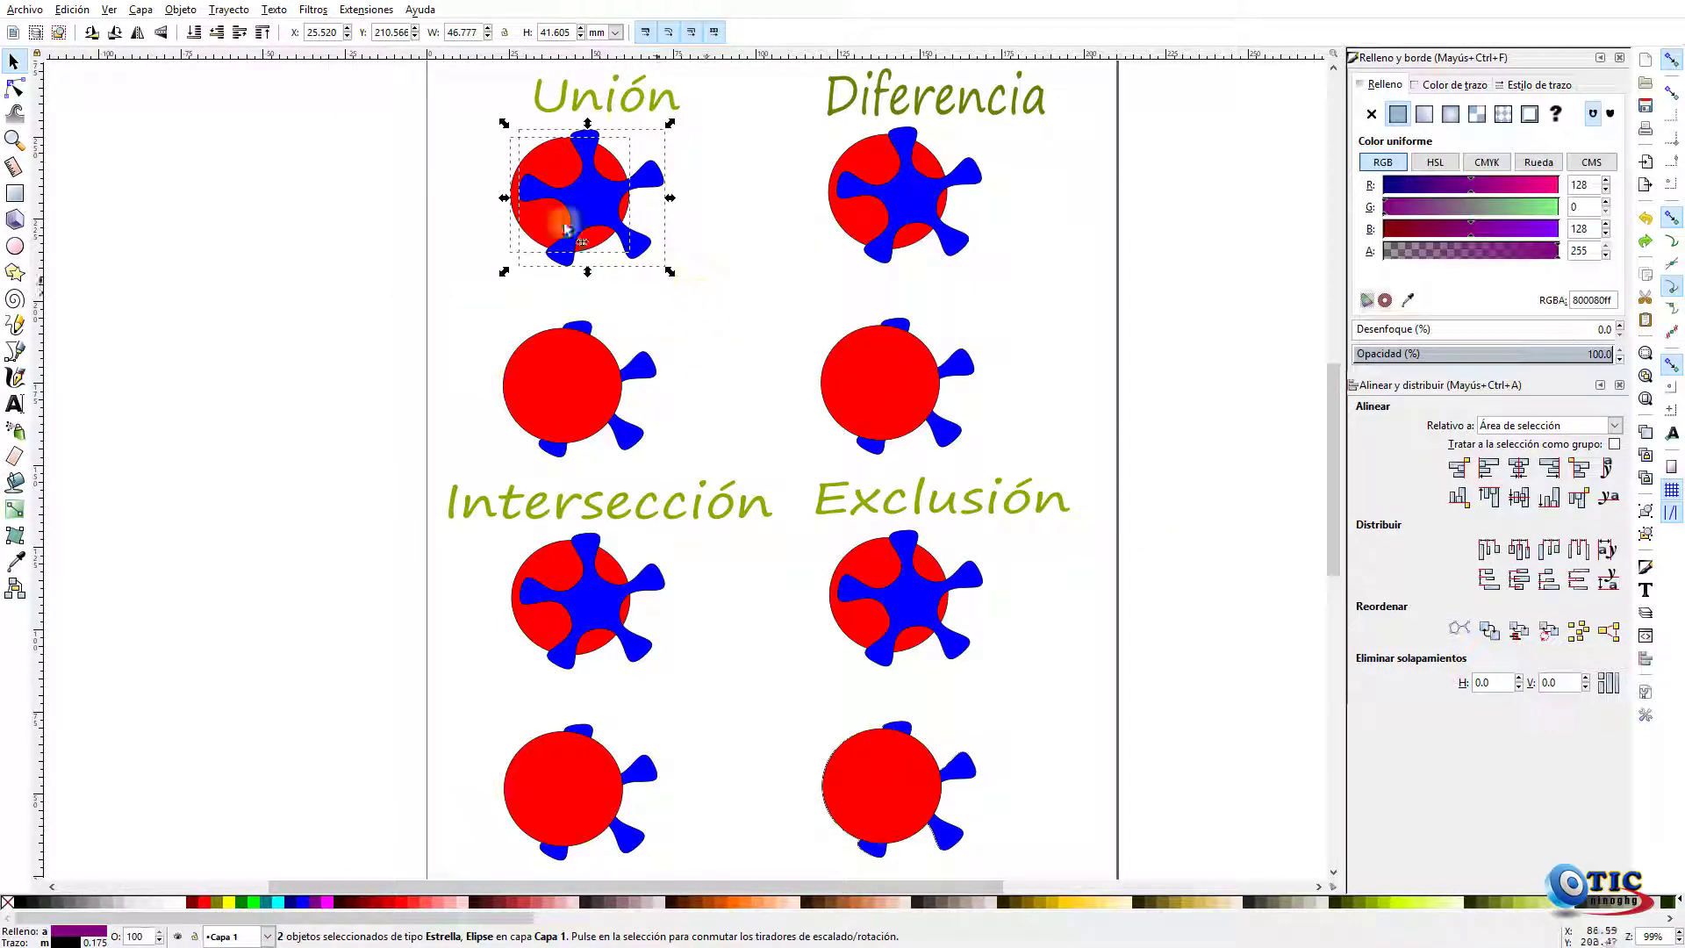
click(228, 10)
click(241, 111)
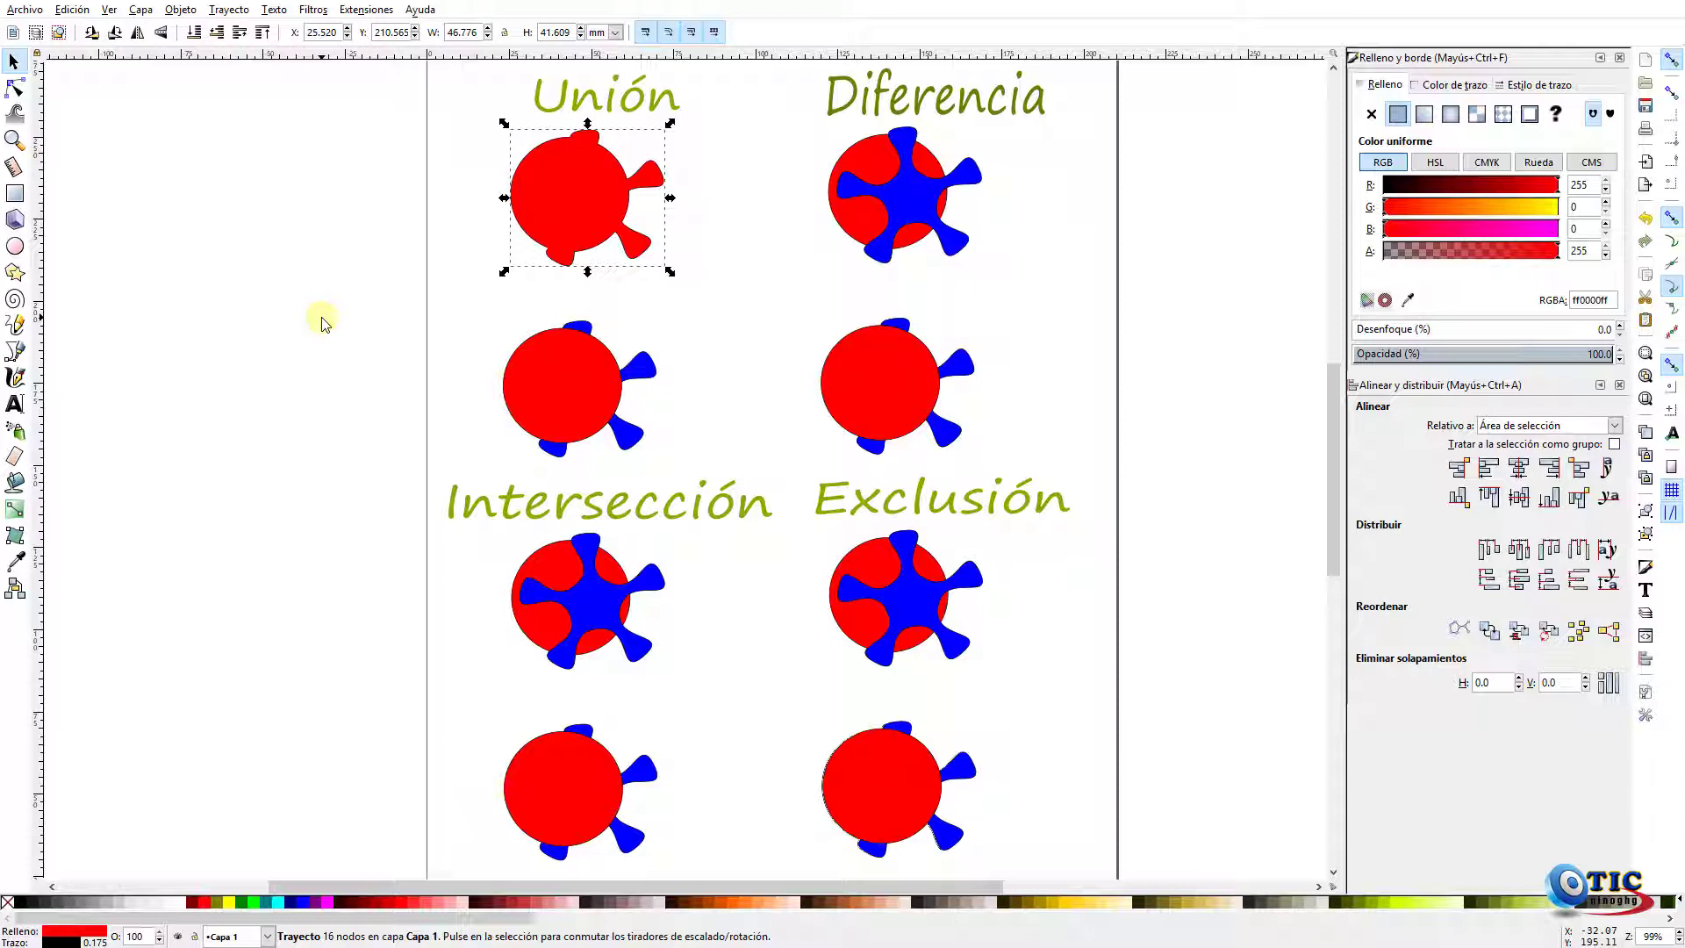
Merge the red circle and the blue star behind it in the lower Unión pair with Union
drag(391, 299, 713, 474)
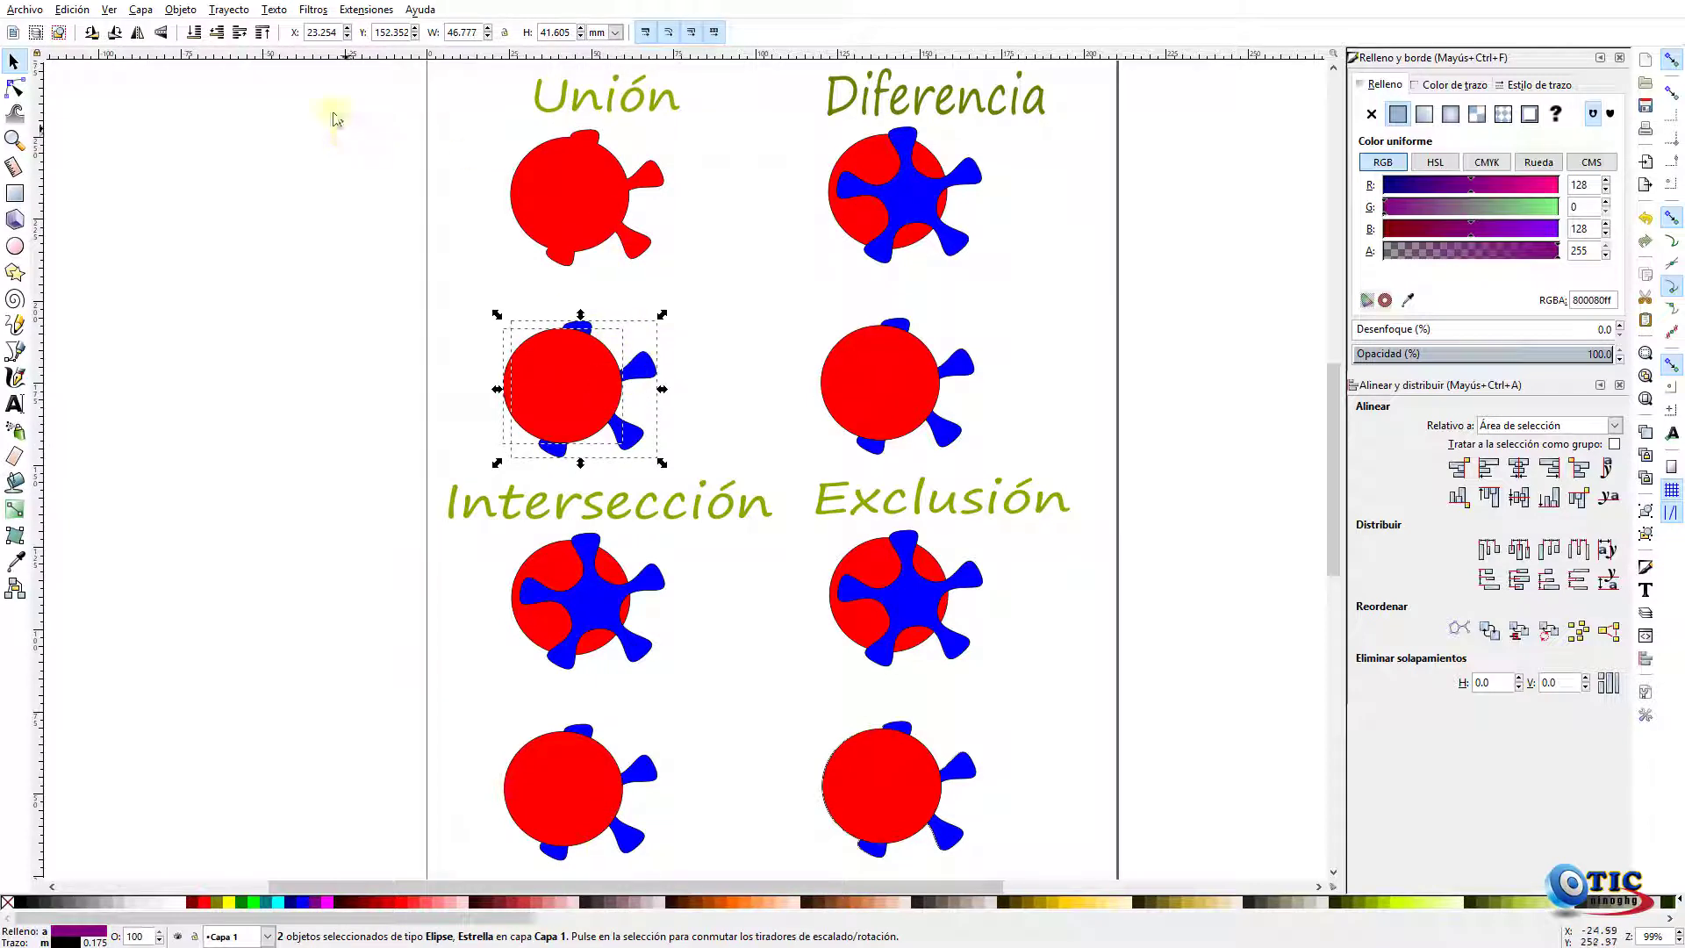
click(246, 12)
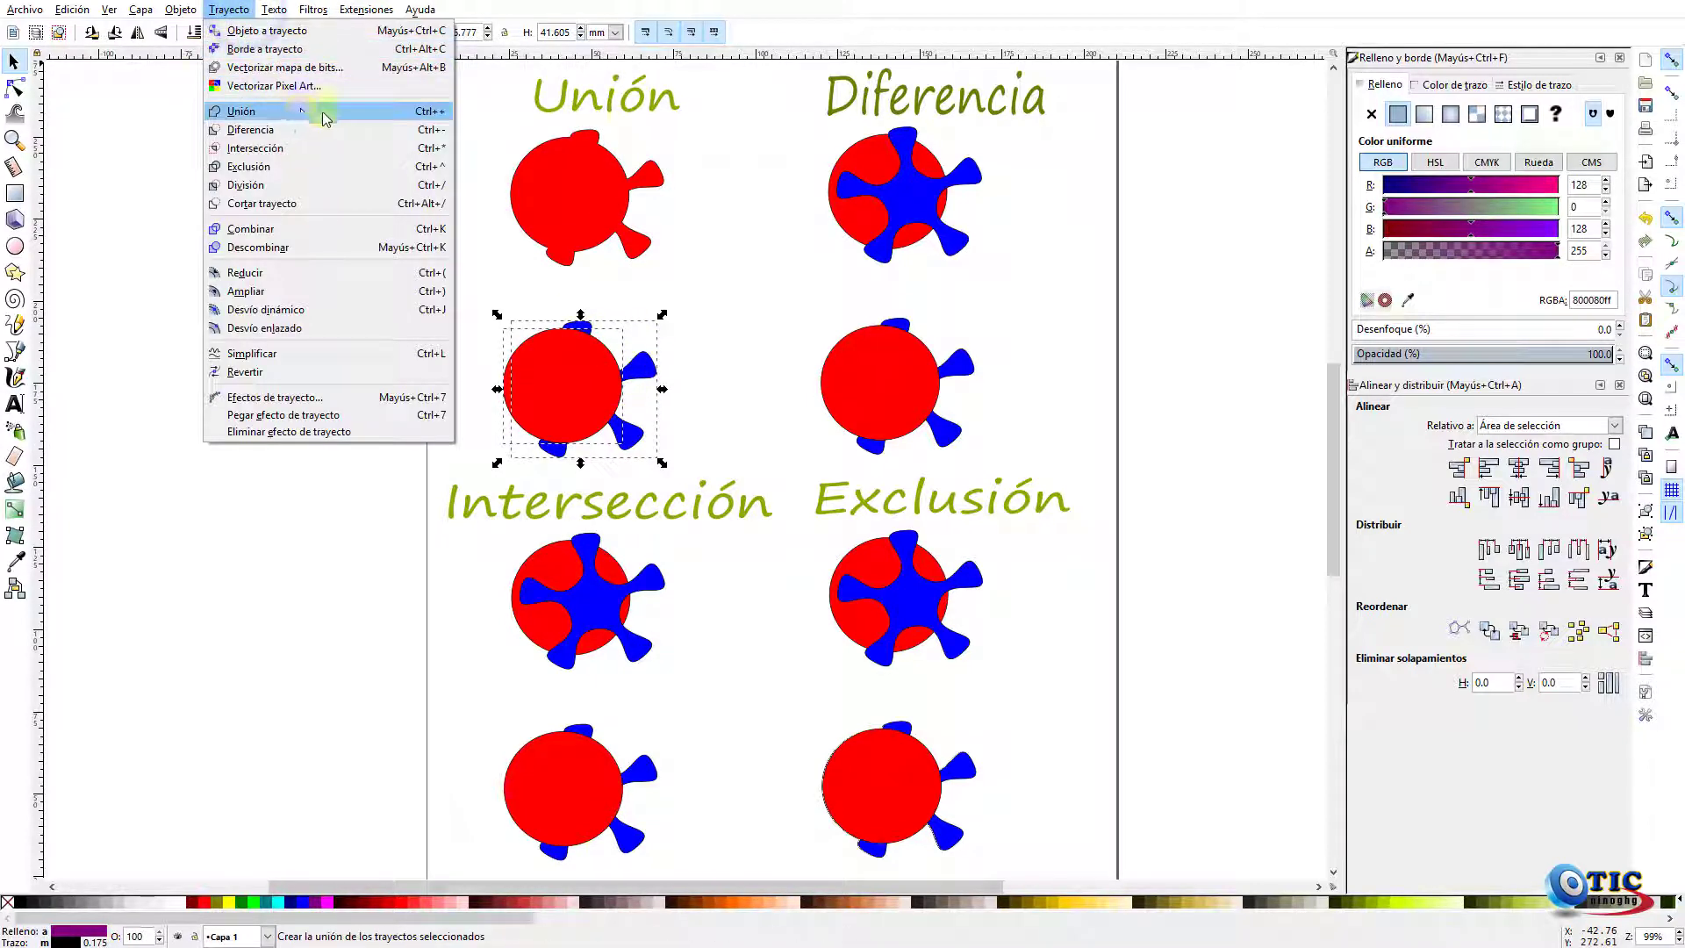
click(325, 113)
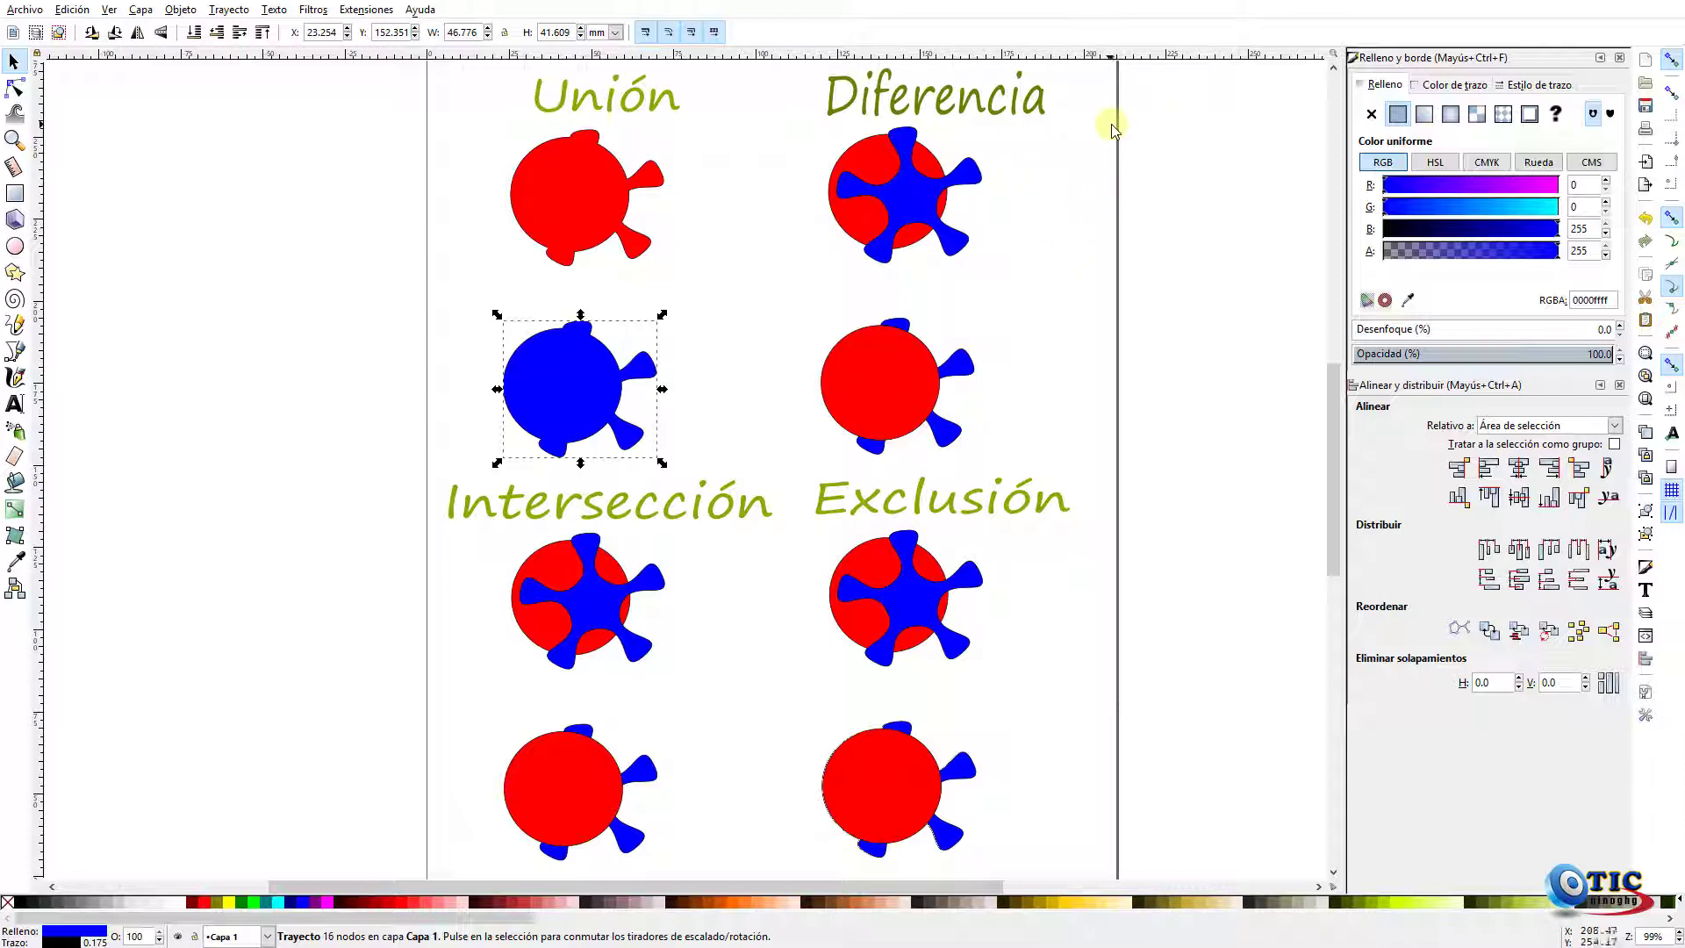
Subtract the front blue star from the red circle directly under the Diferencia heading with Difference
drag(1129, 110, 767, 278)
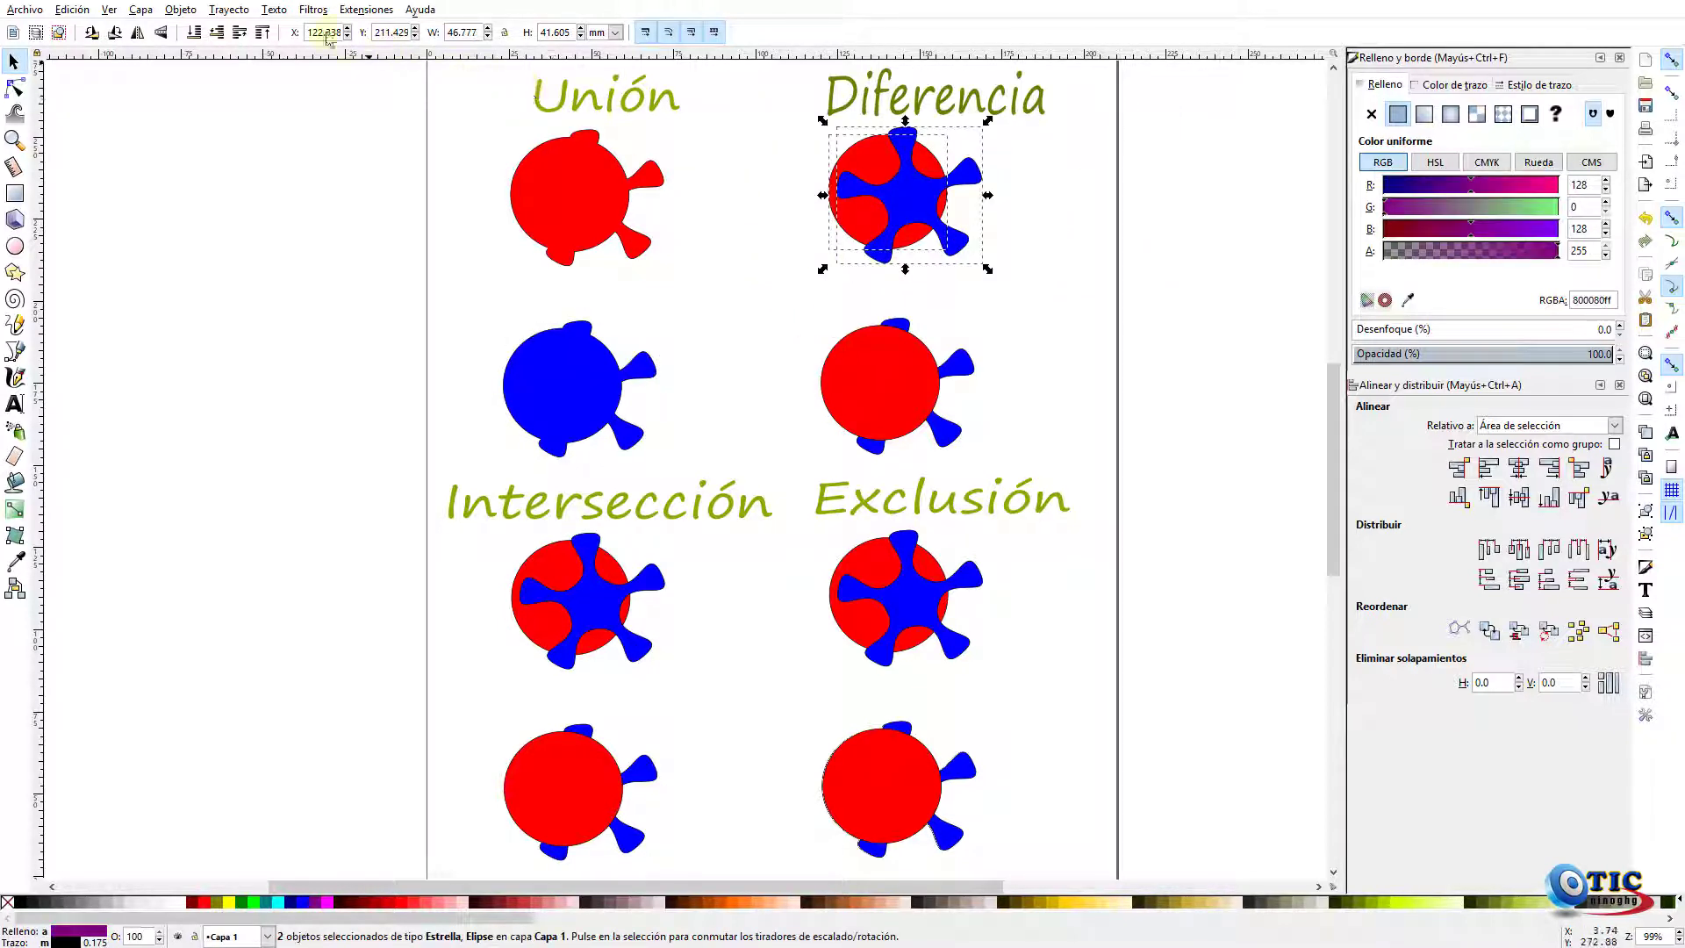
click(229, 9)
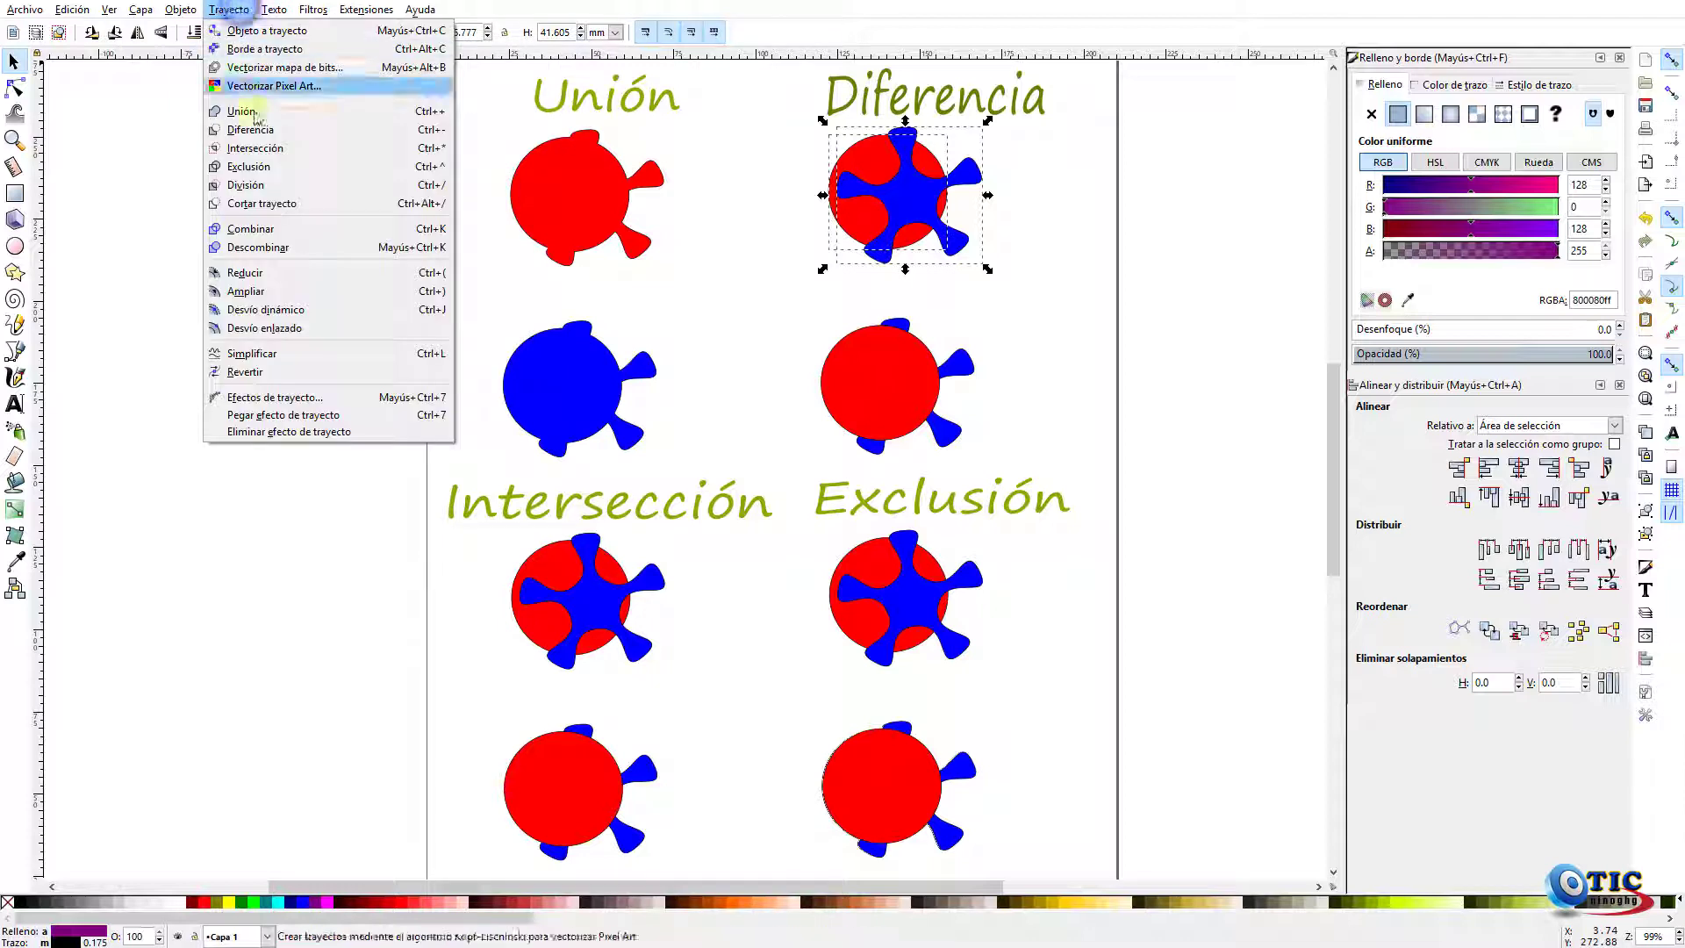
click(307, 138)
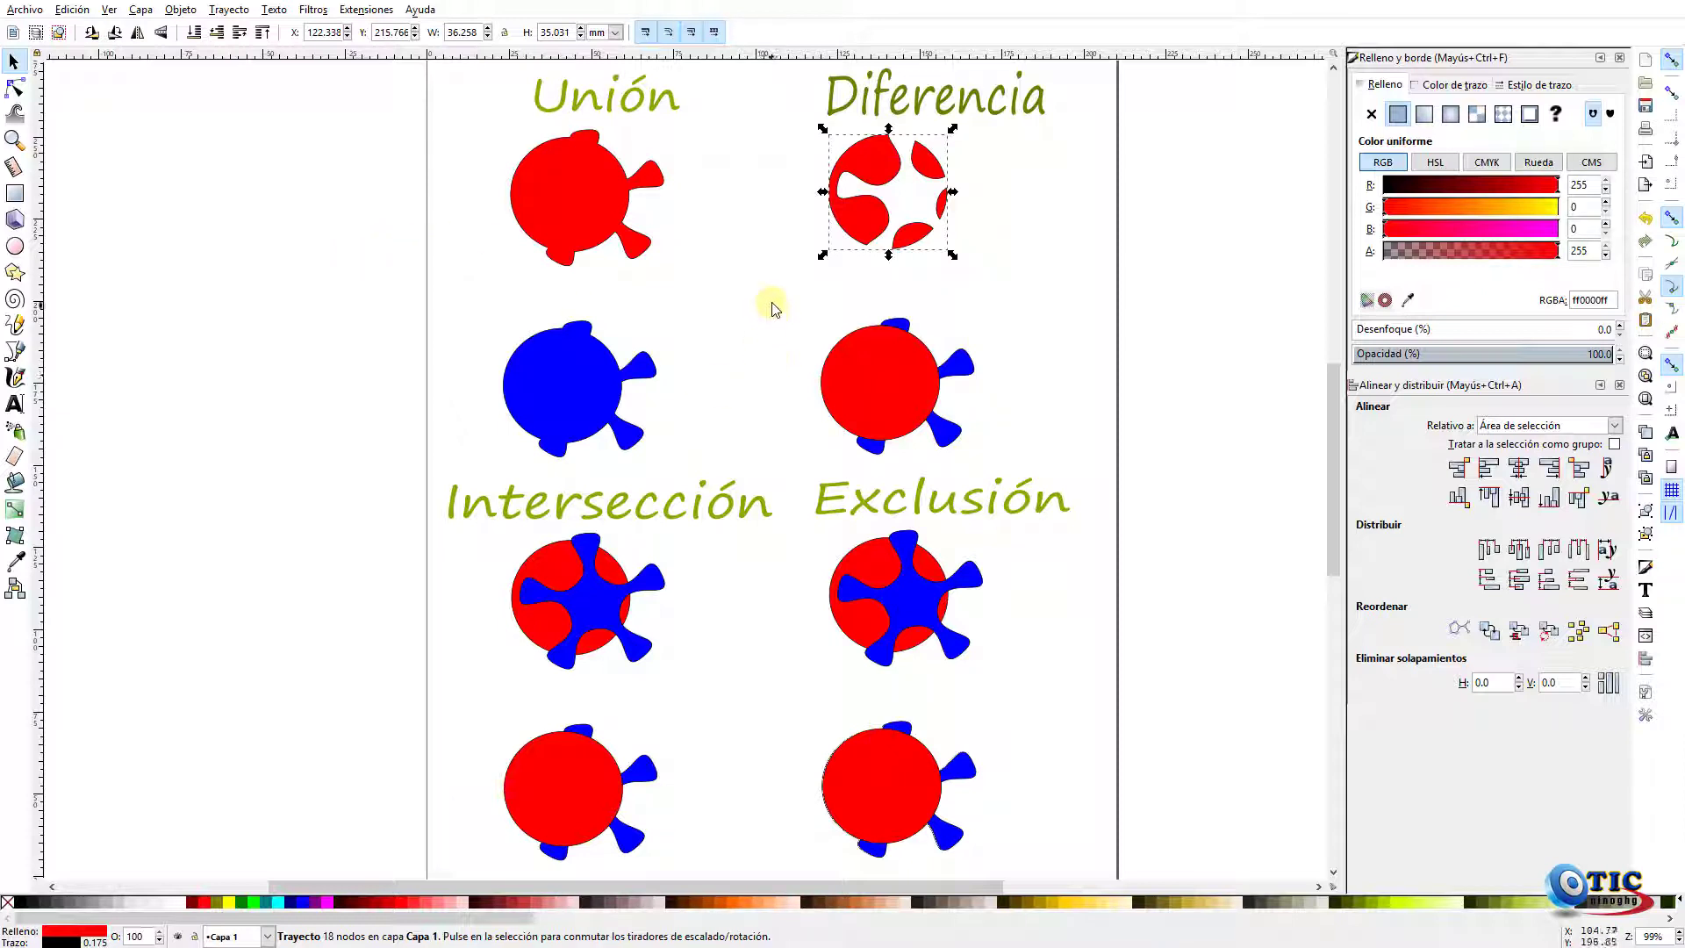
Subtract the front red circle from the blue star in the lower Diferencia pair with Difference
drag(770, 301, 1028, 468)
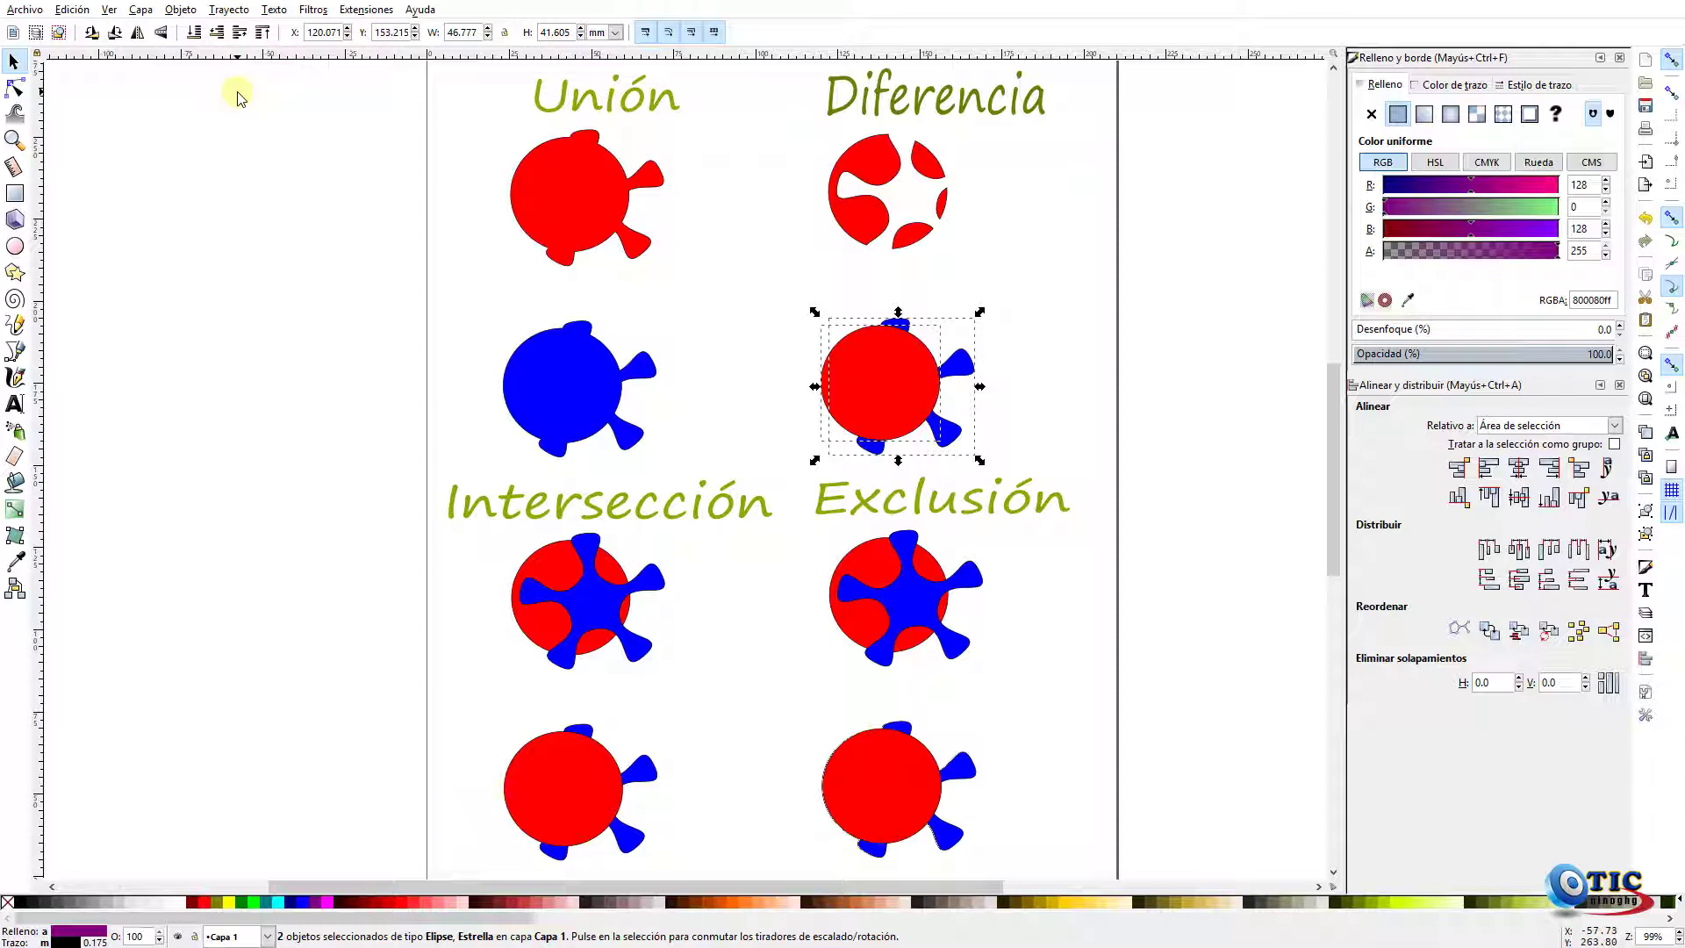
click(229, 10)
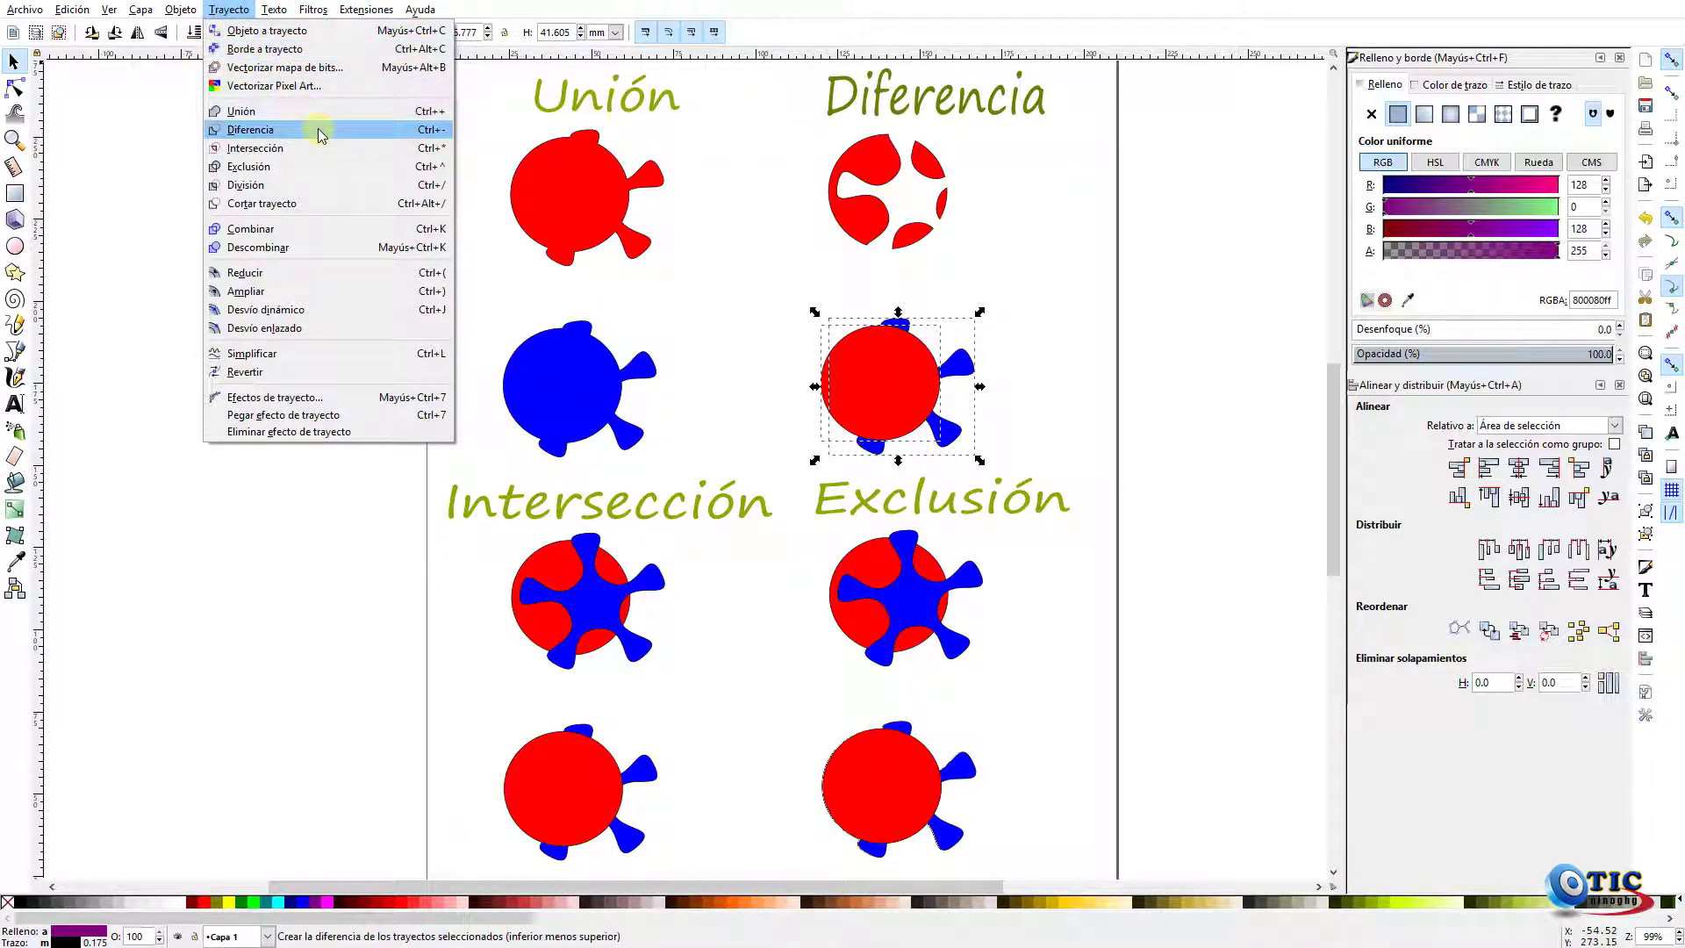
click(320, 134)
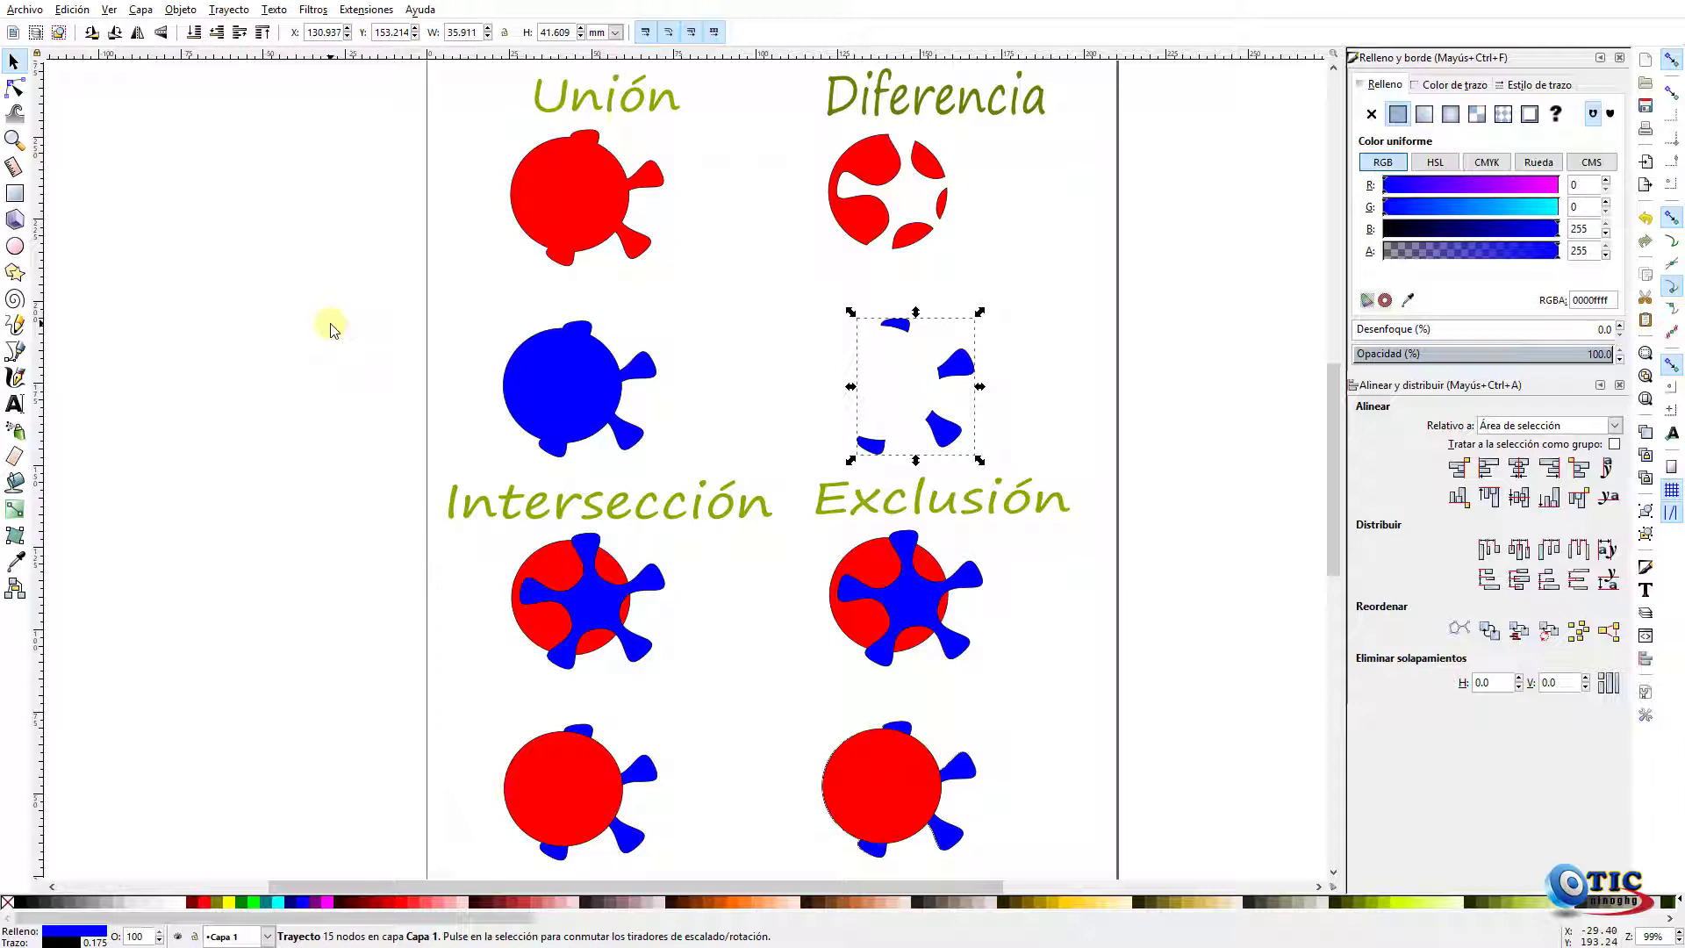
Intersect the red circle with the blue star in front of it under the Intersección heading
drag(354, 487, 736, 694)
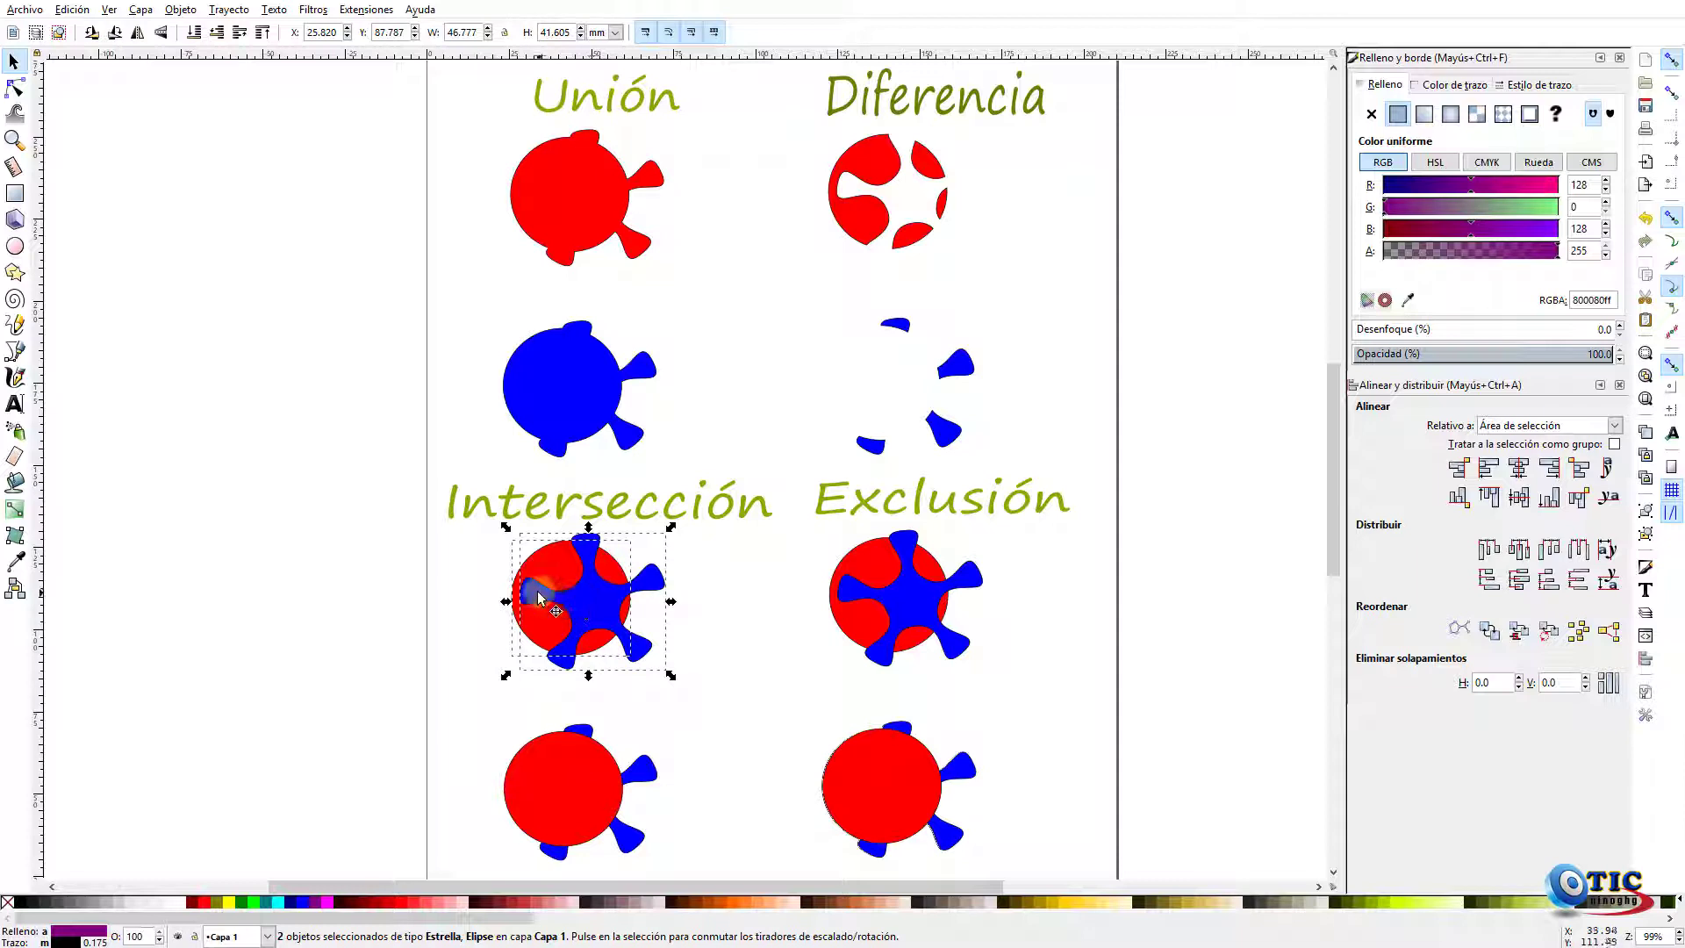
click(236, 10)
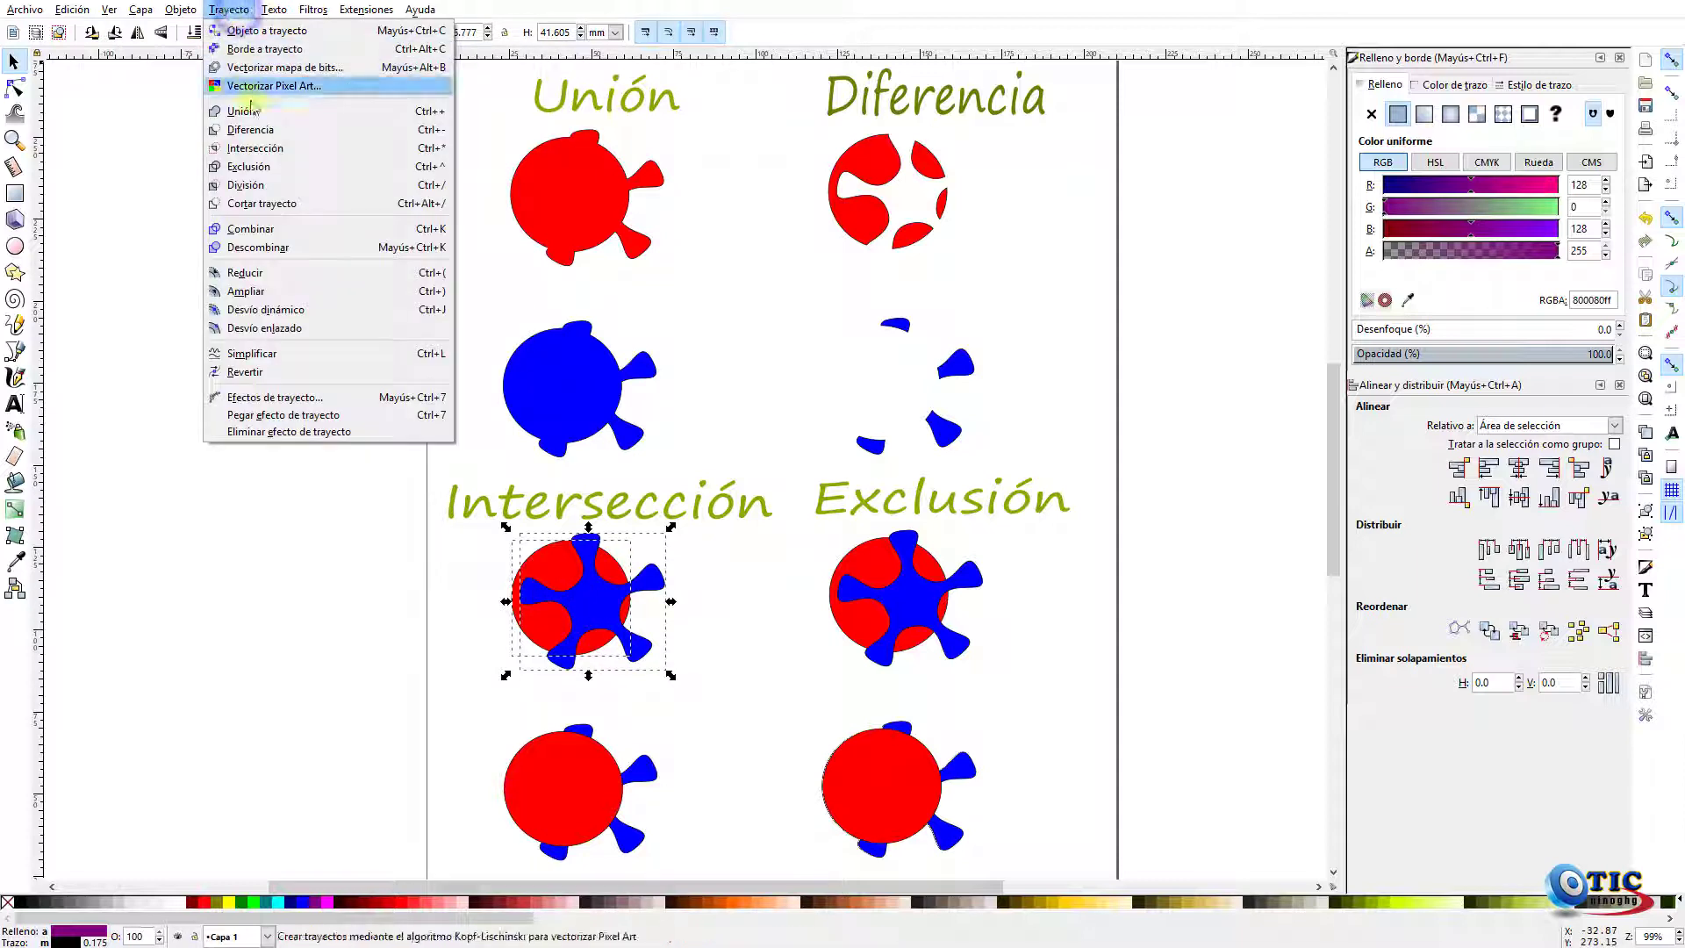
click(298, 148)
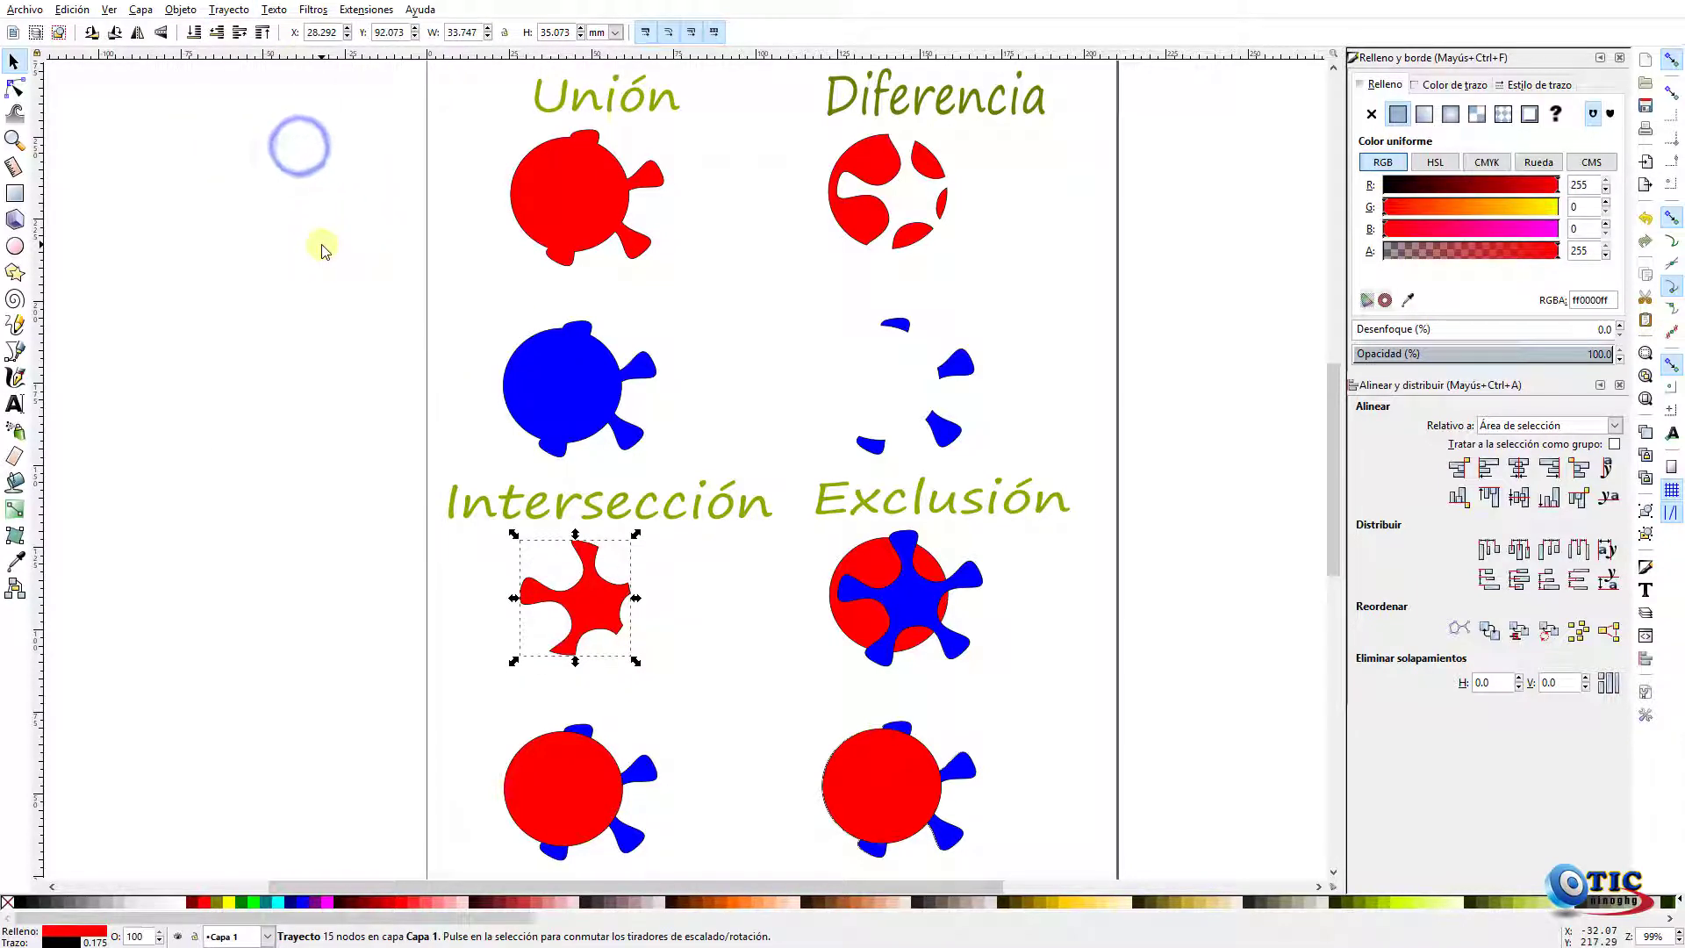
Intersect the blue star with the red circle in front of it in the lower Intersección pair
drag(455, 696, 713, 867)
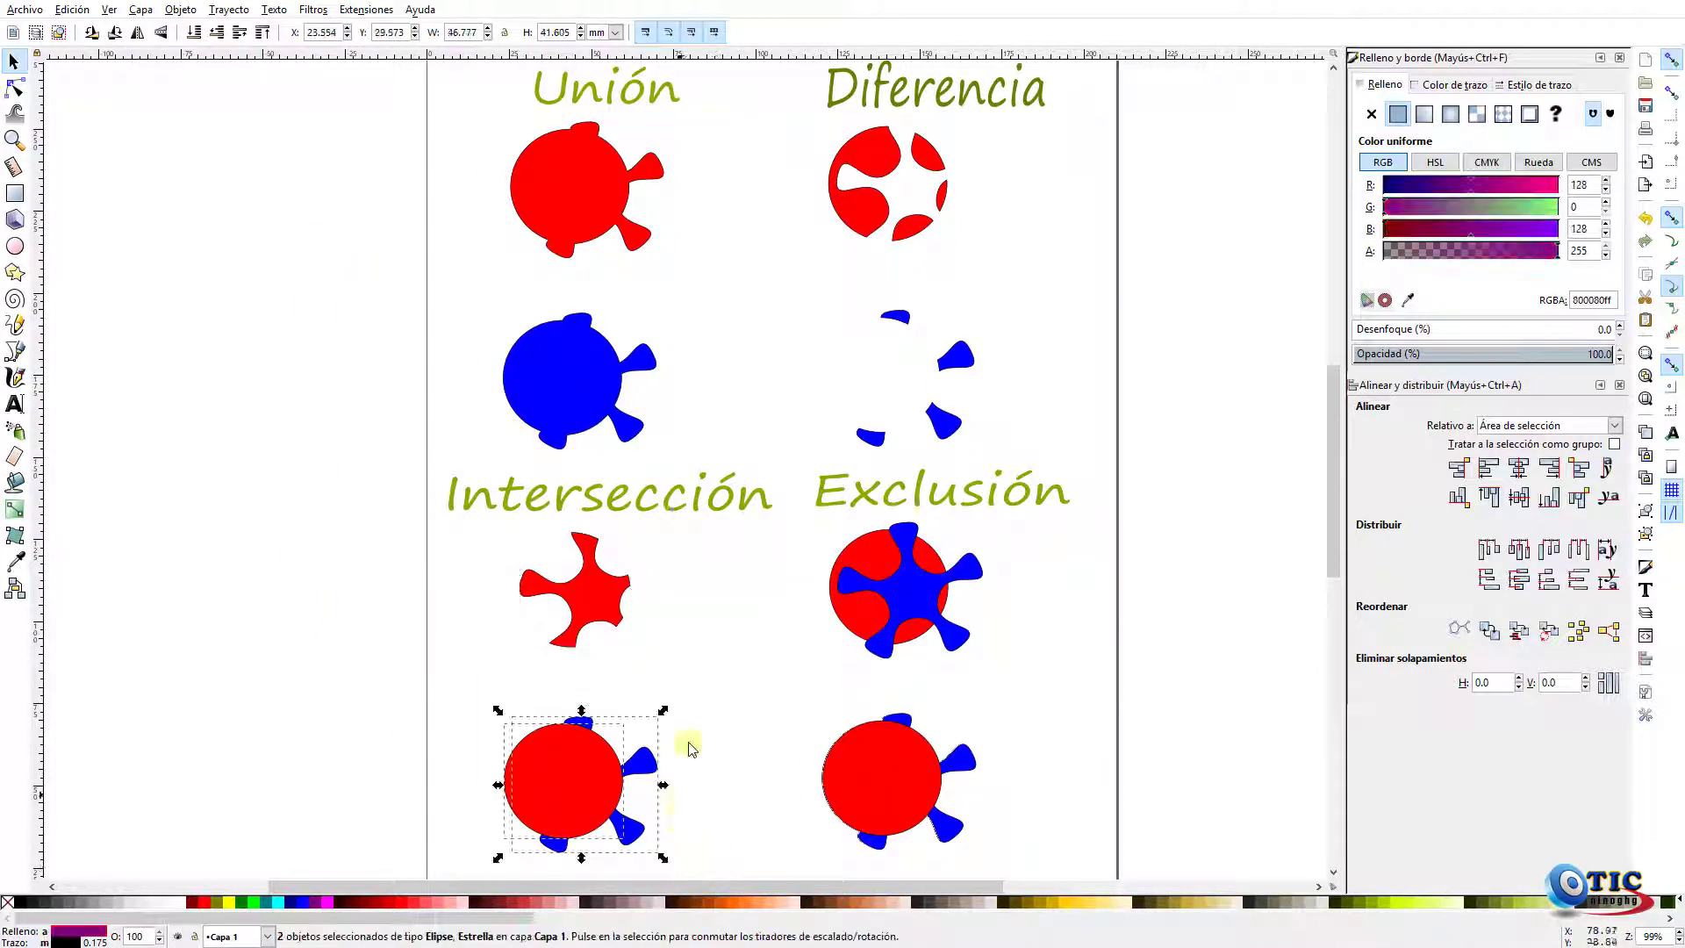
click(229, 10)
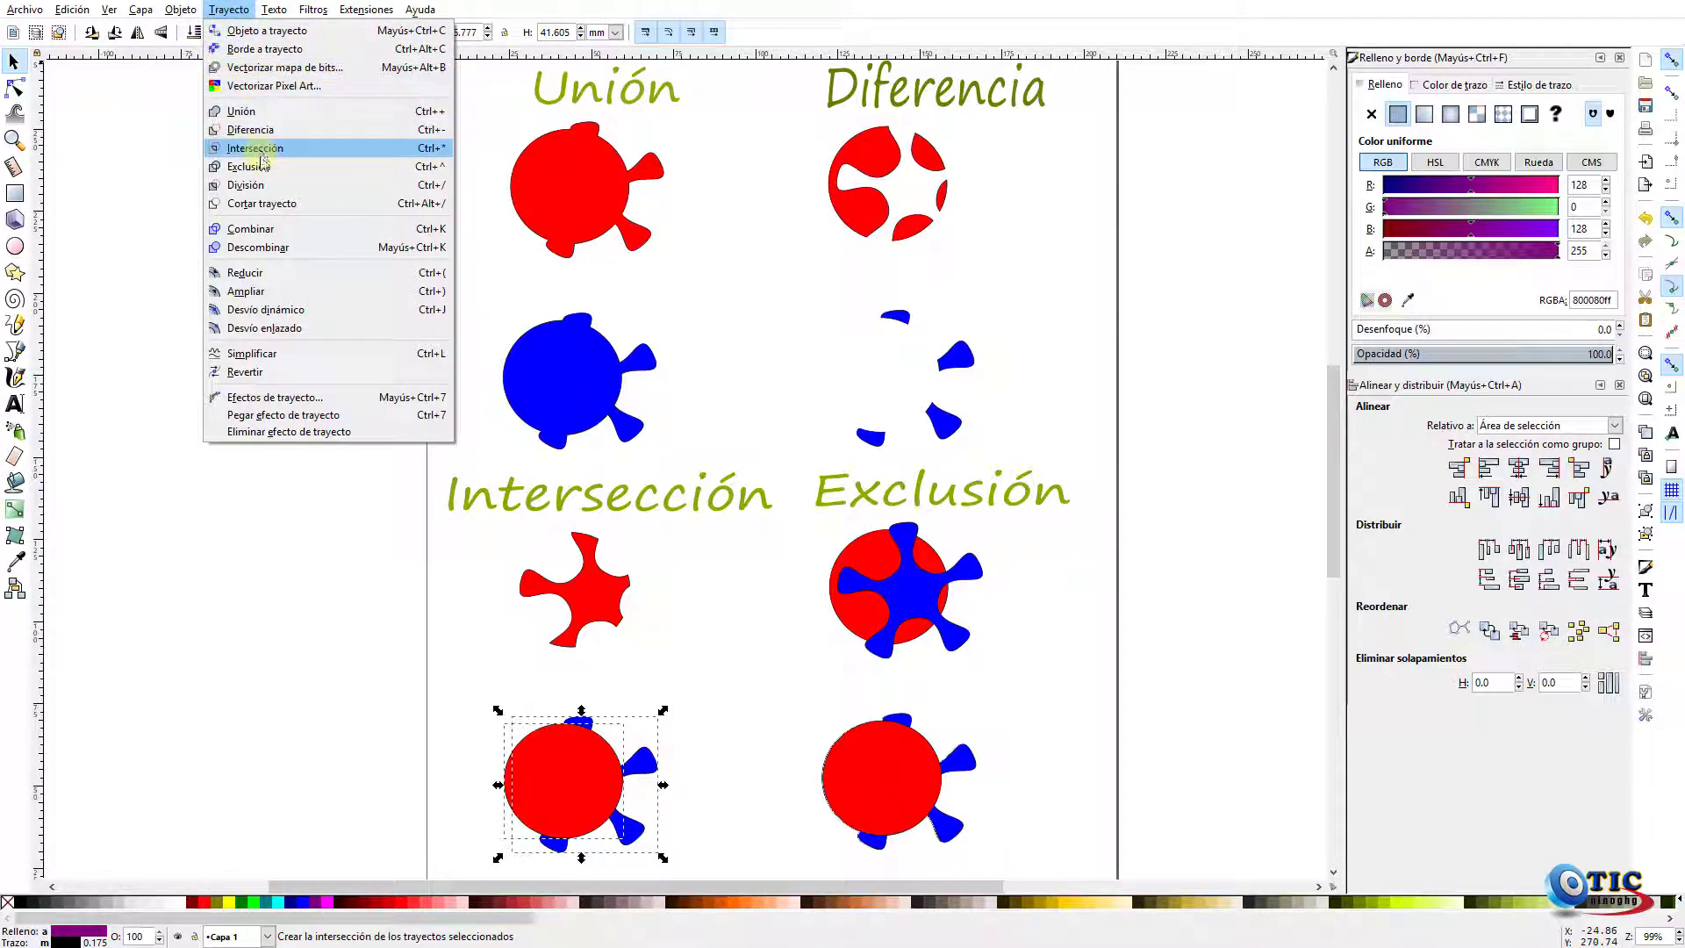
click(309, 151)
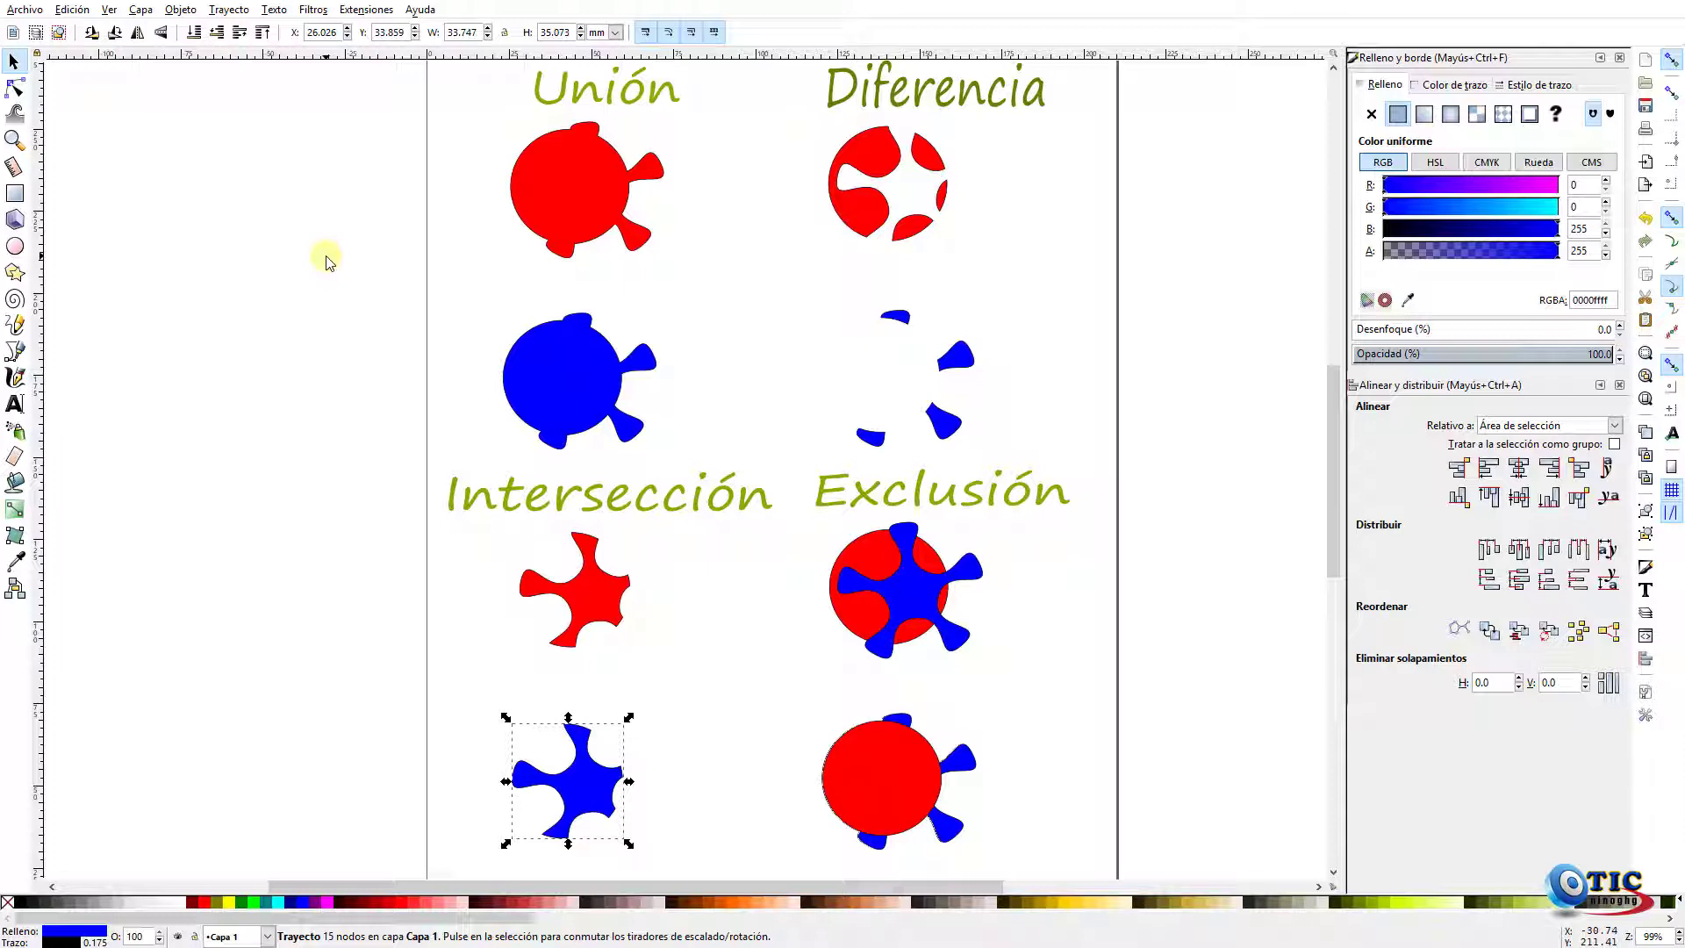
Apply Exclusion to the red circle and the blue star in front of it under the Exclusión heading
click(793, 525)
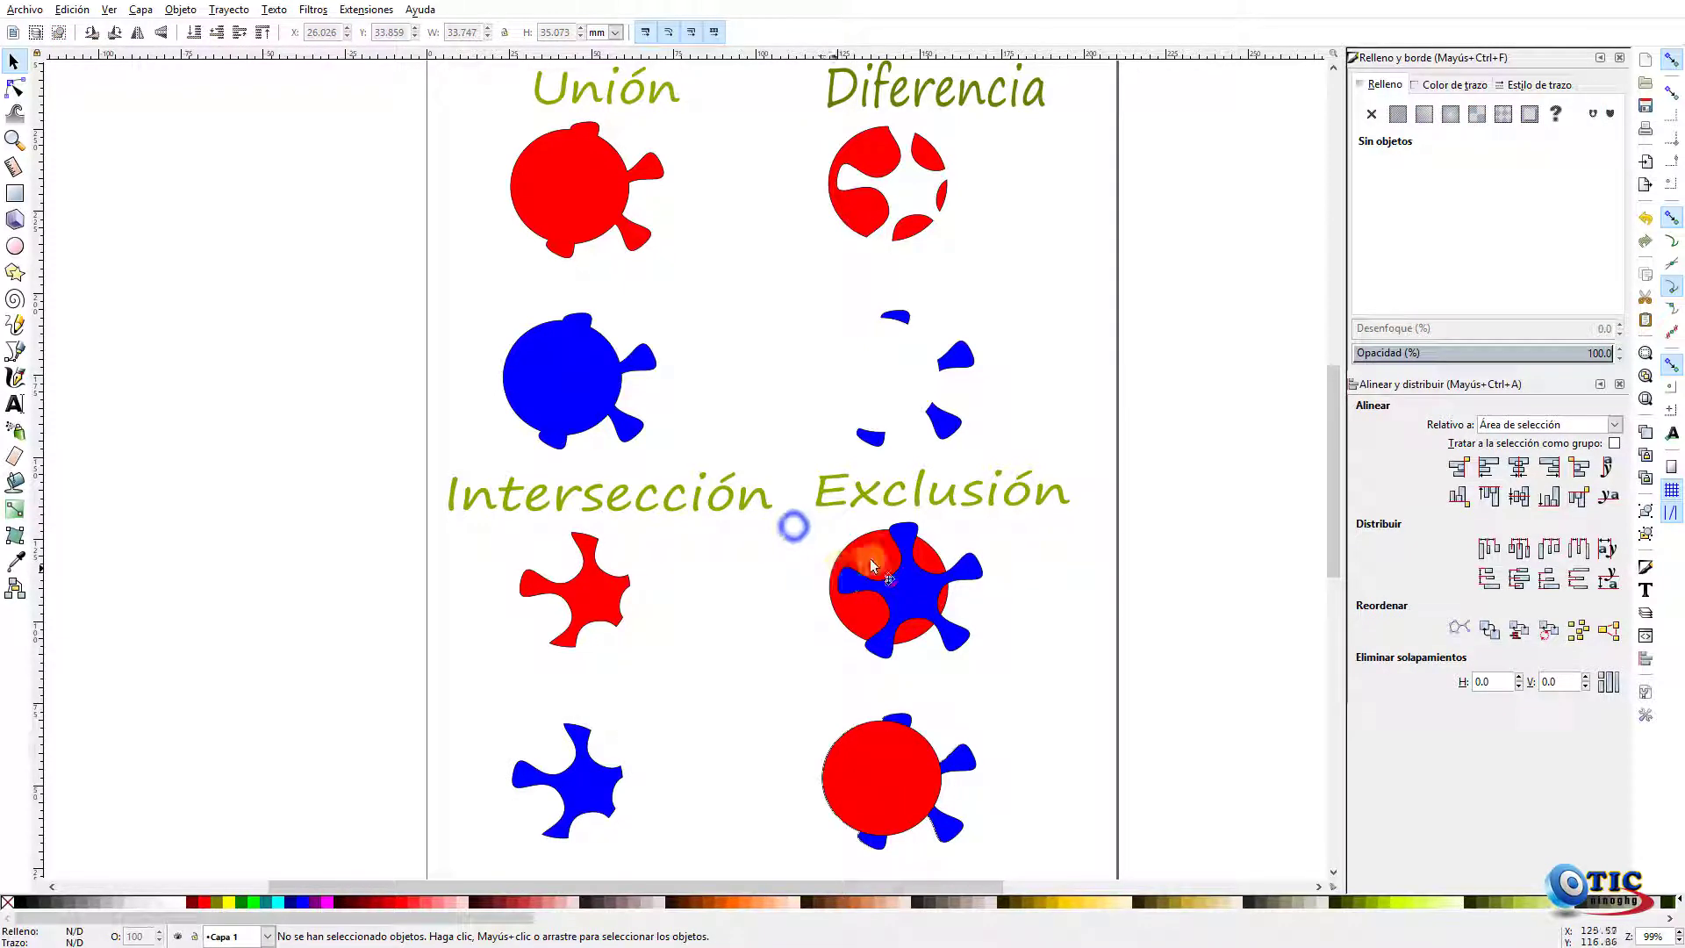
drag(776, 520, 1012, 665)
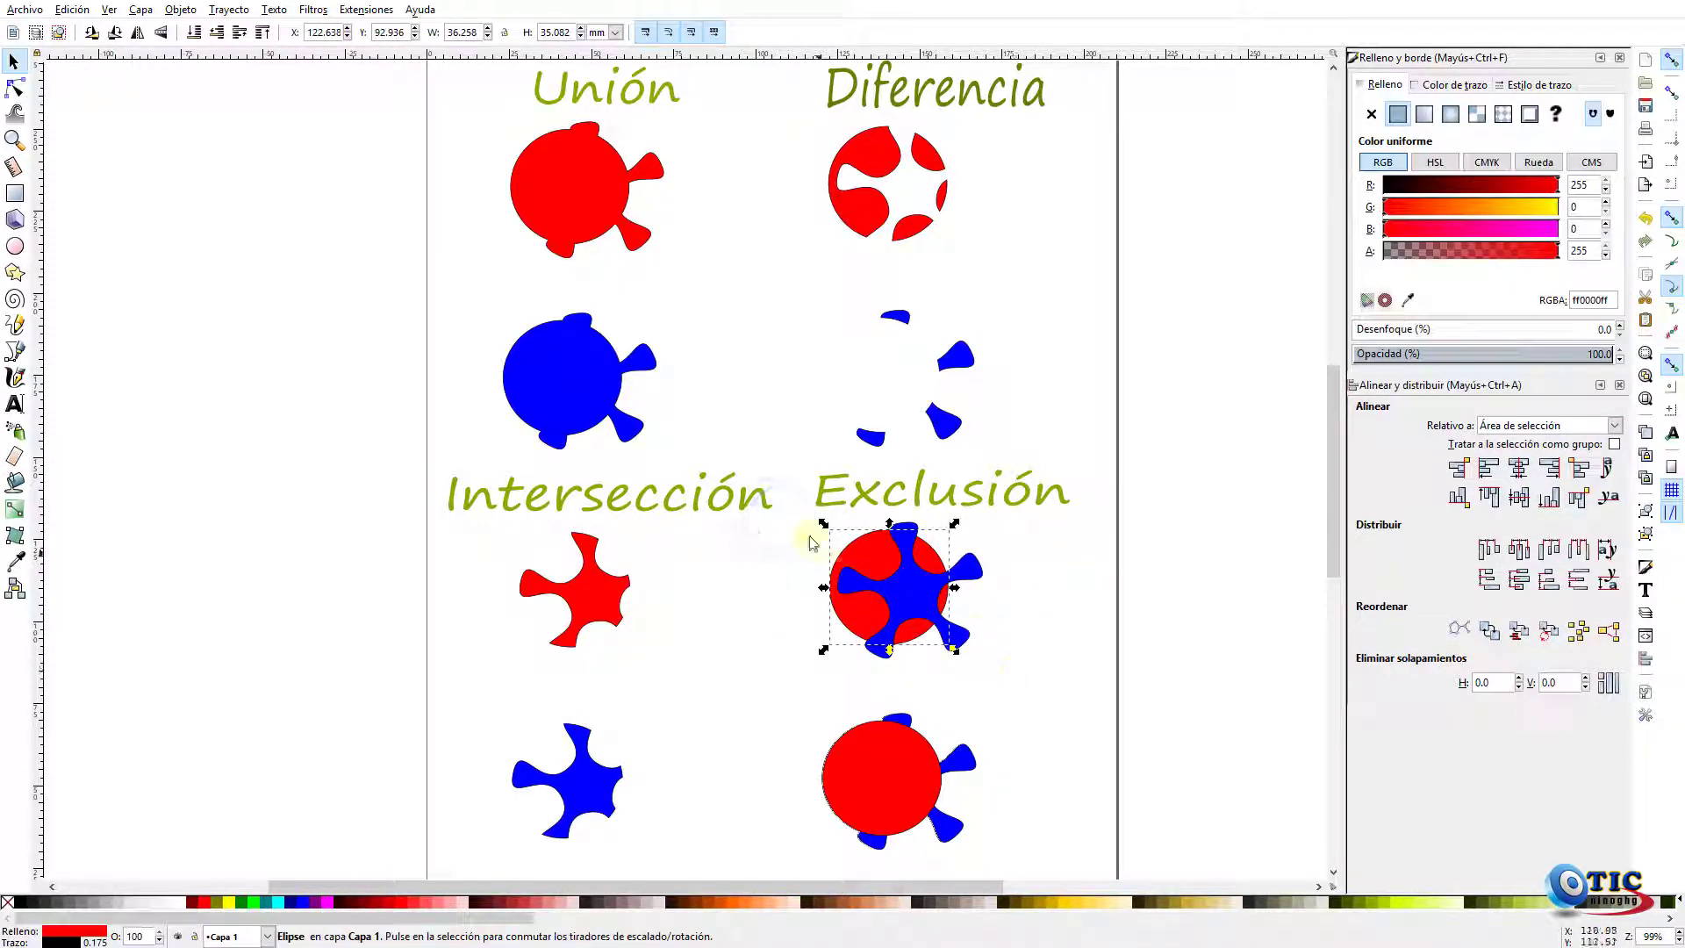
drag(1167, 468, 843, 657)
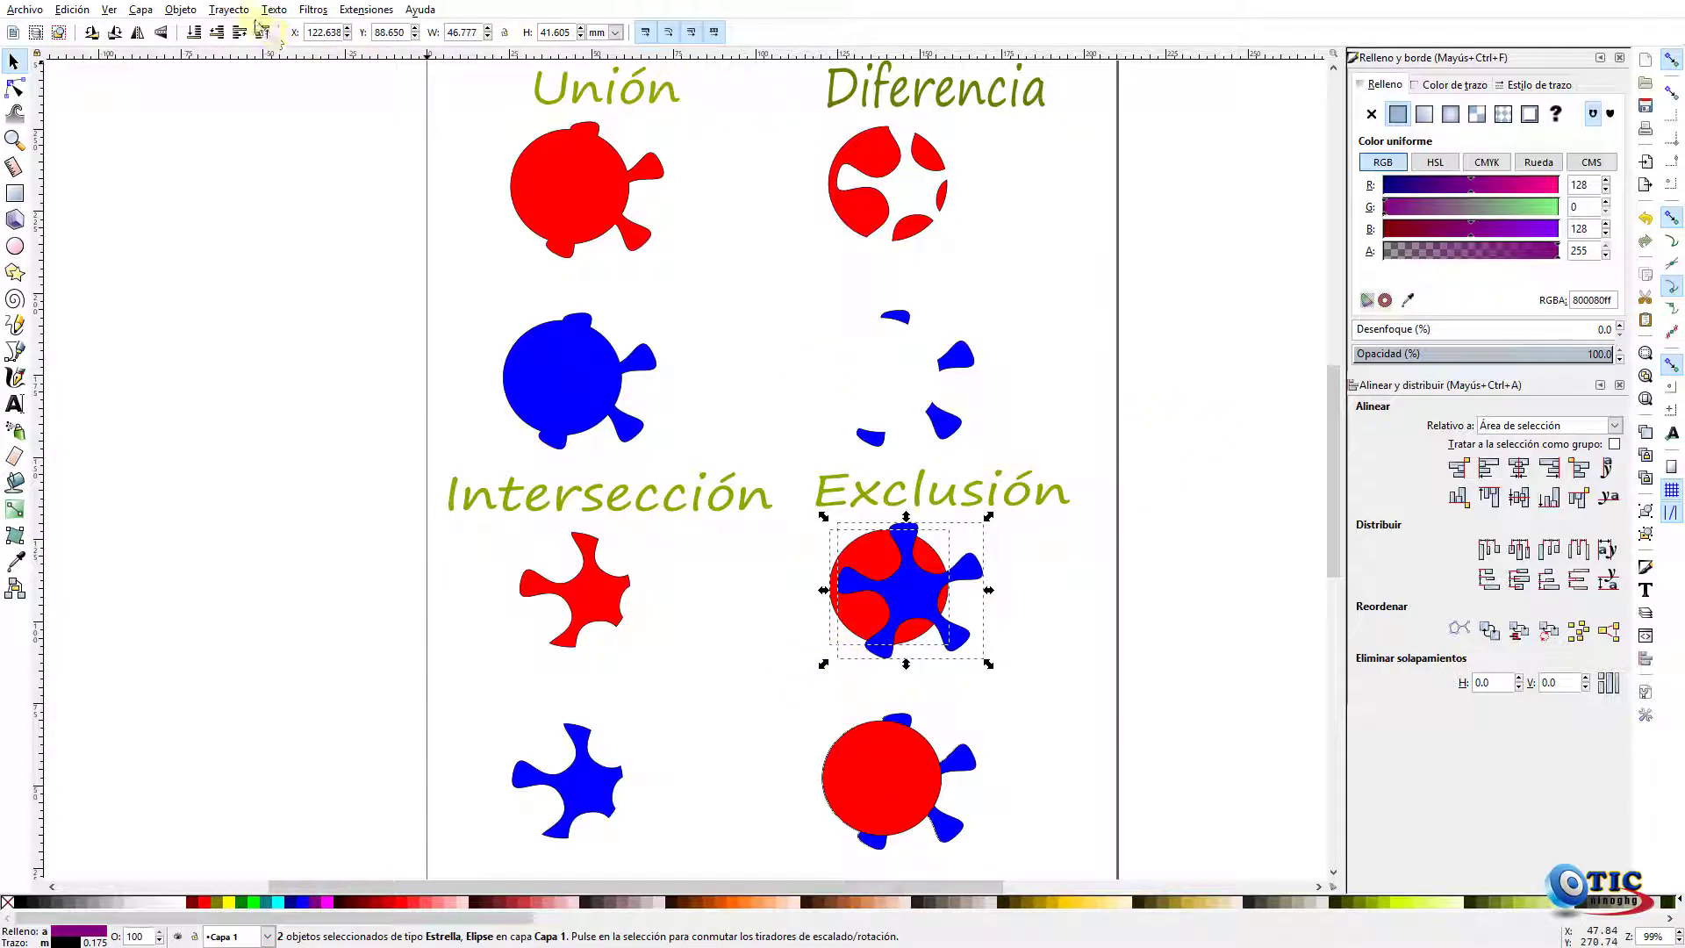
click(230, 10)
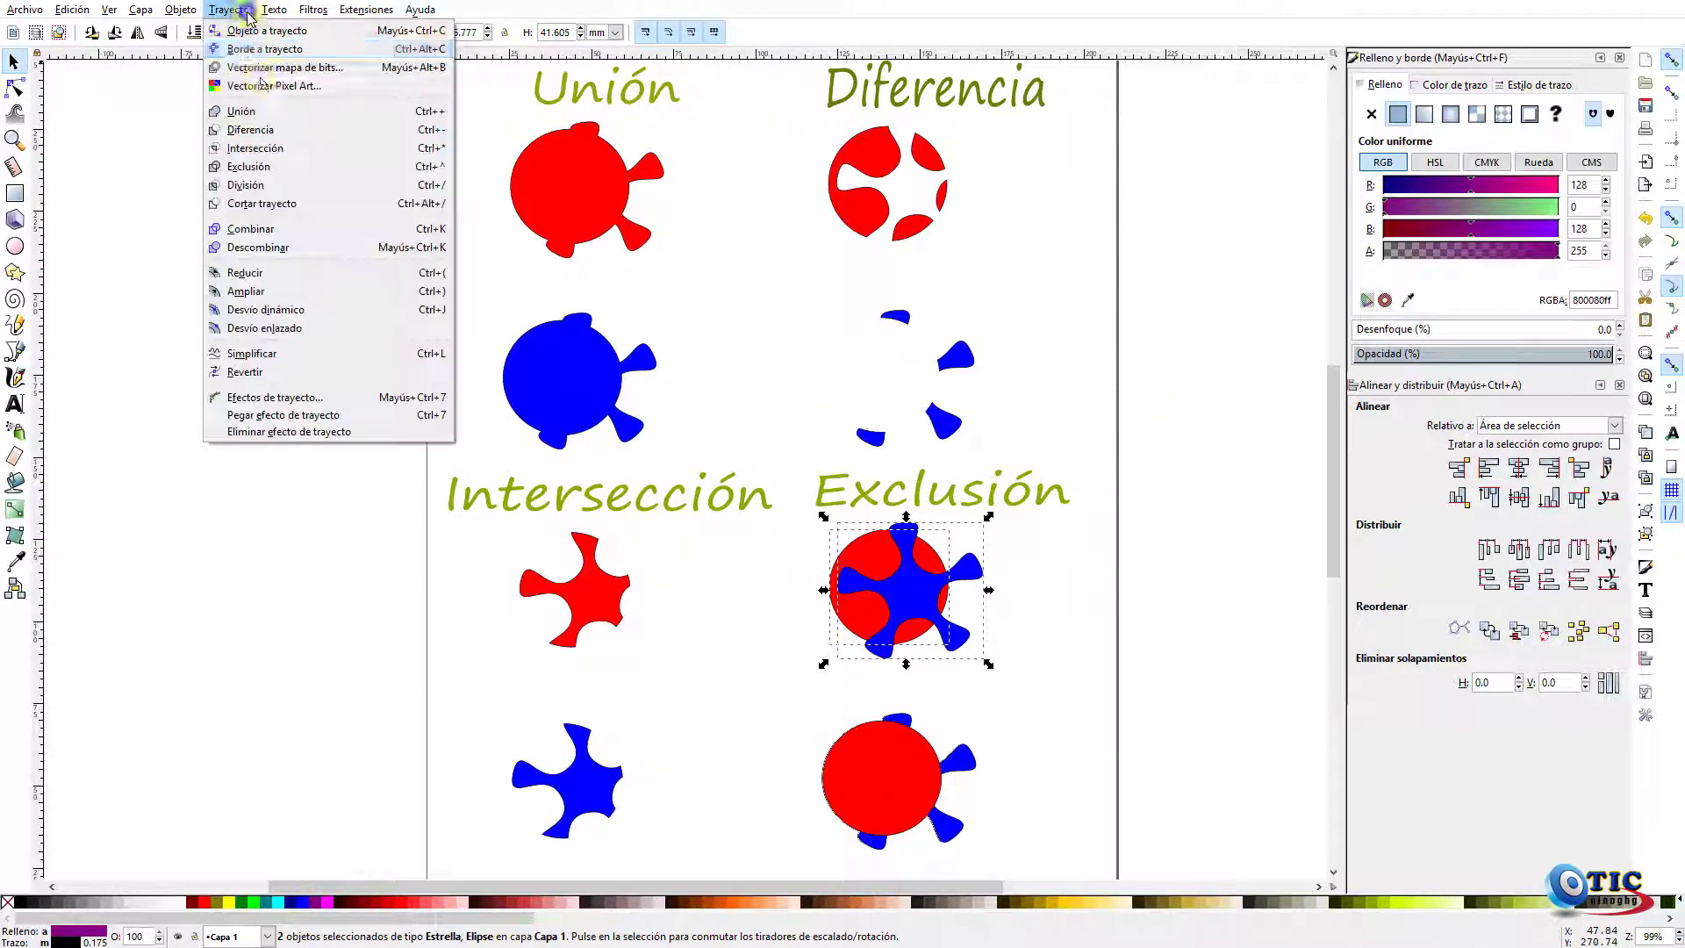
click(339, 173)
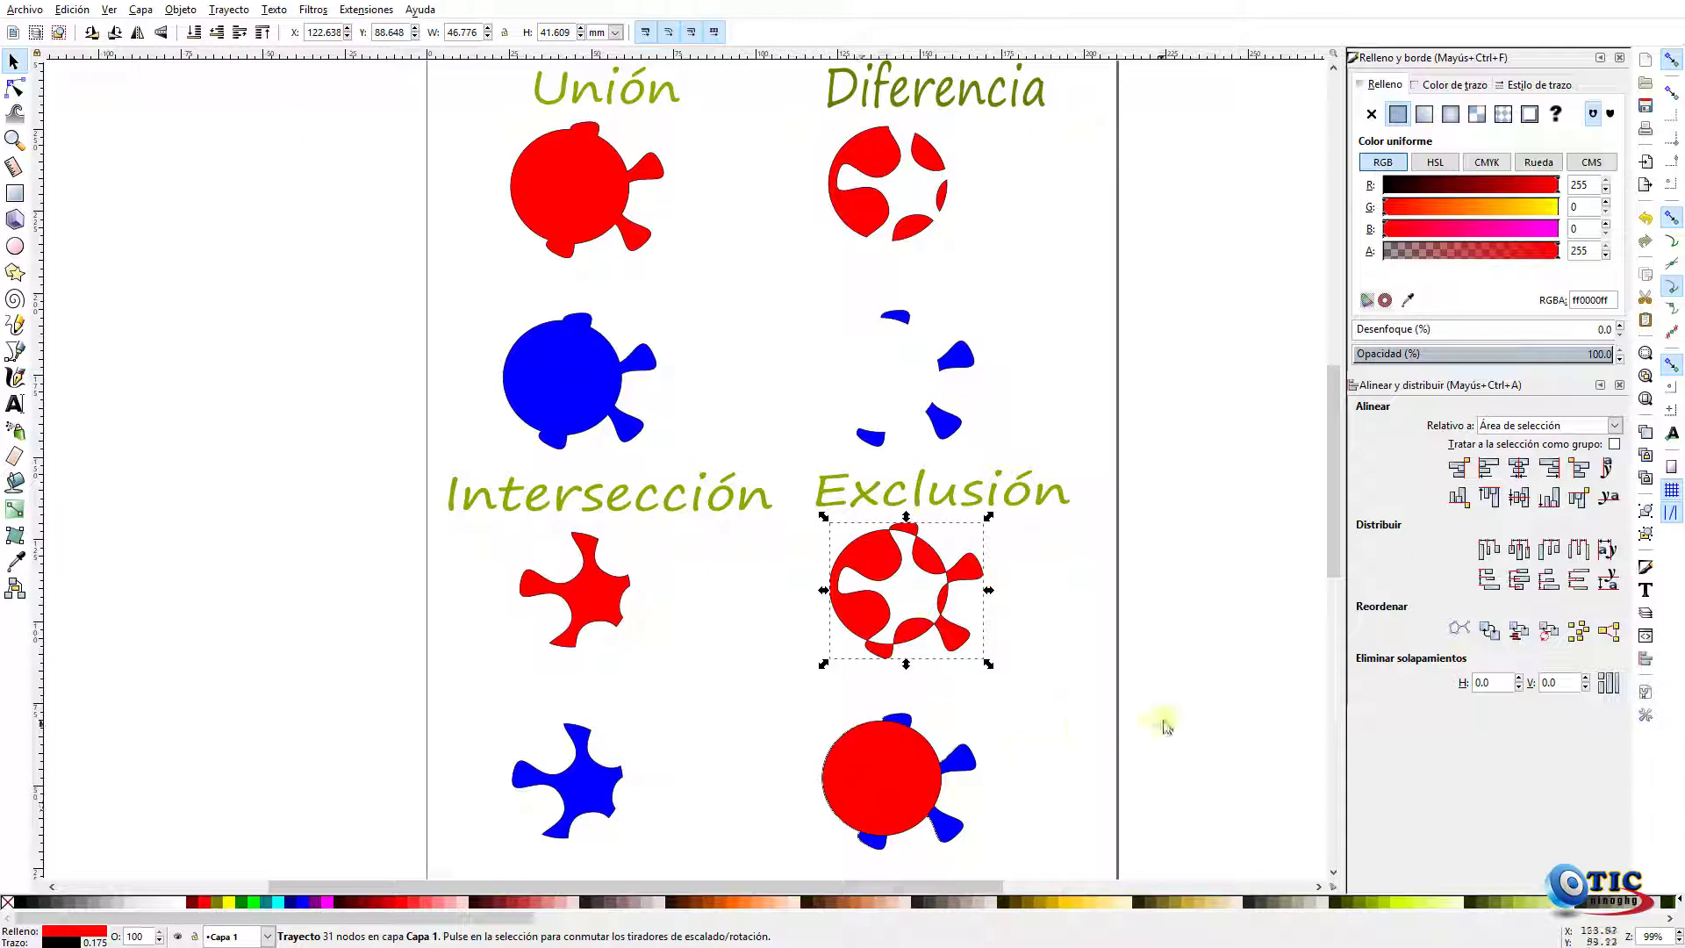
Apply Exclusion to the blue star and the red circle in front of it in the lower Exclusión pair
drag(1170, 681, 755, 868)
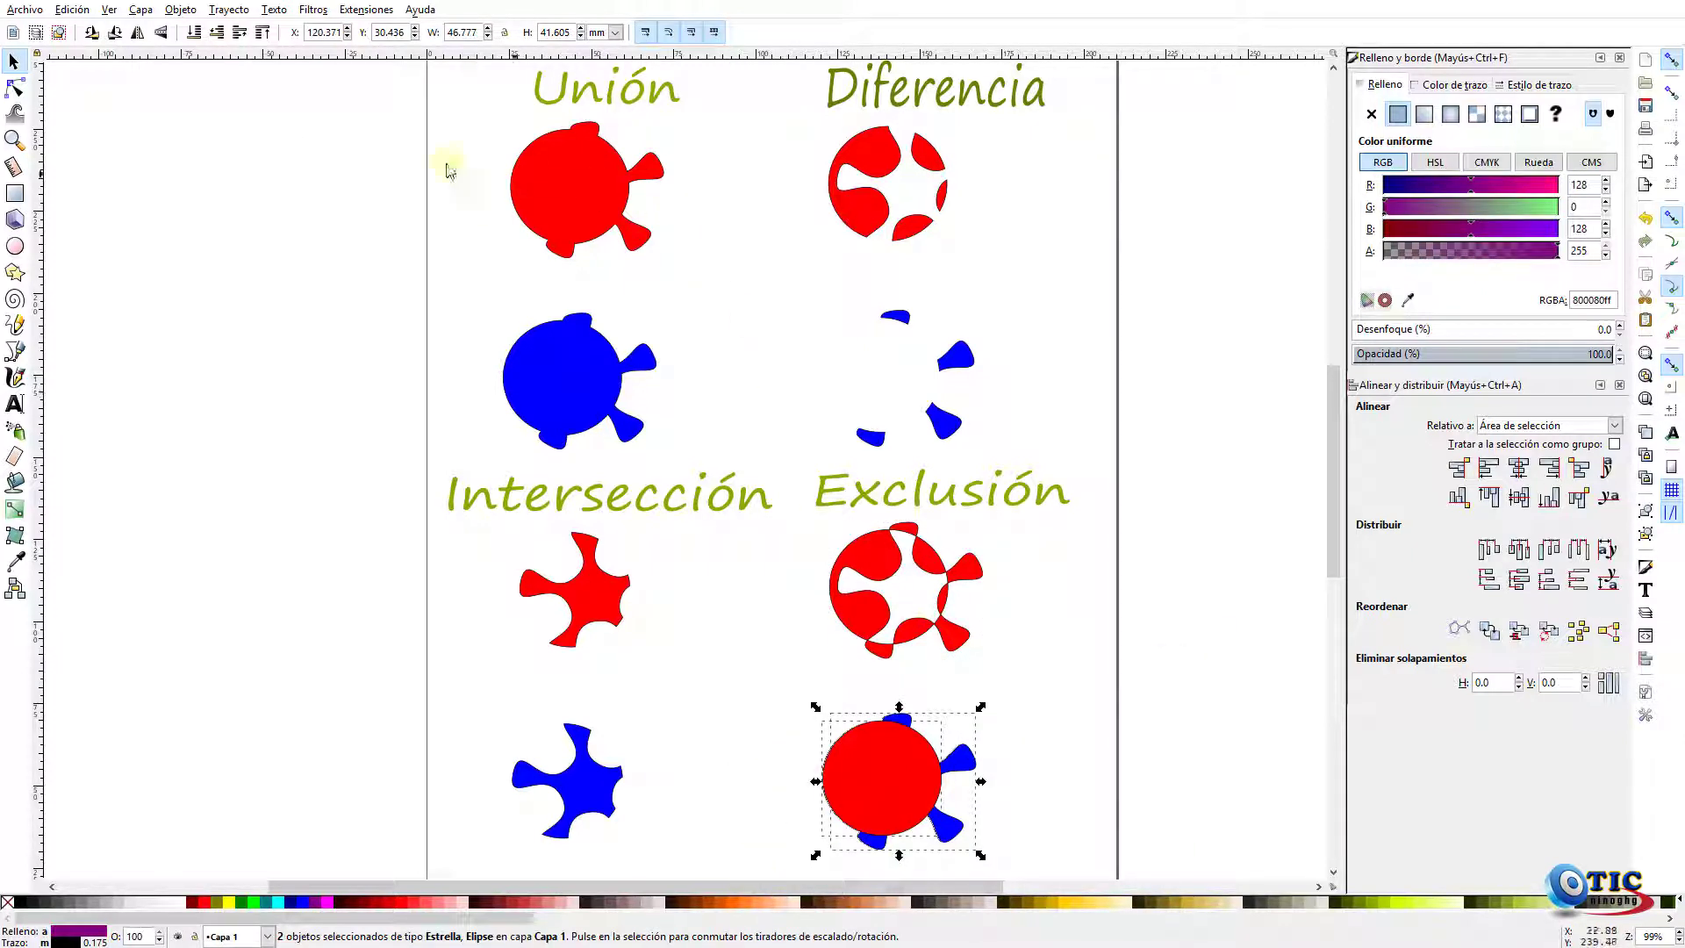
click(229, 10)
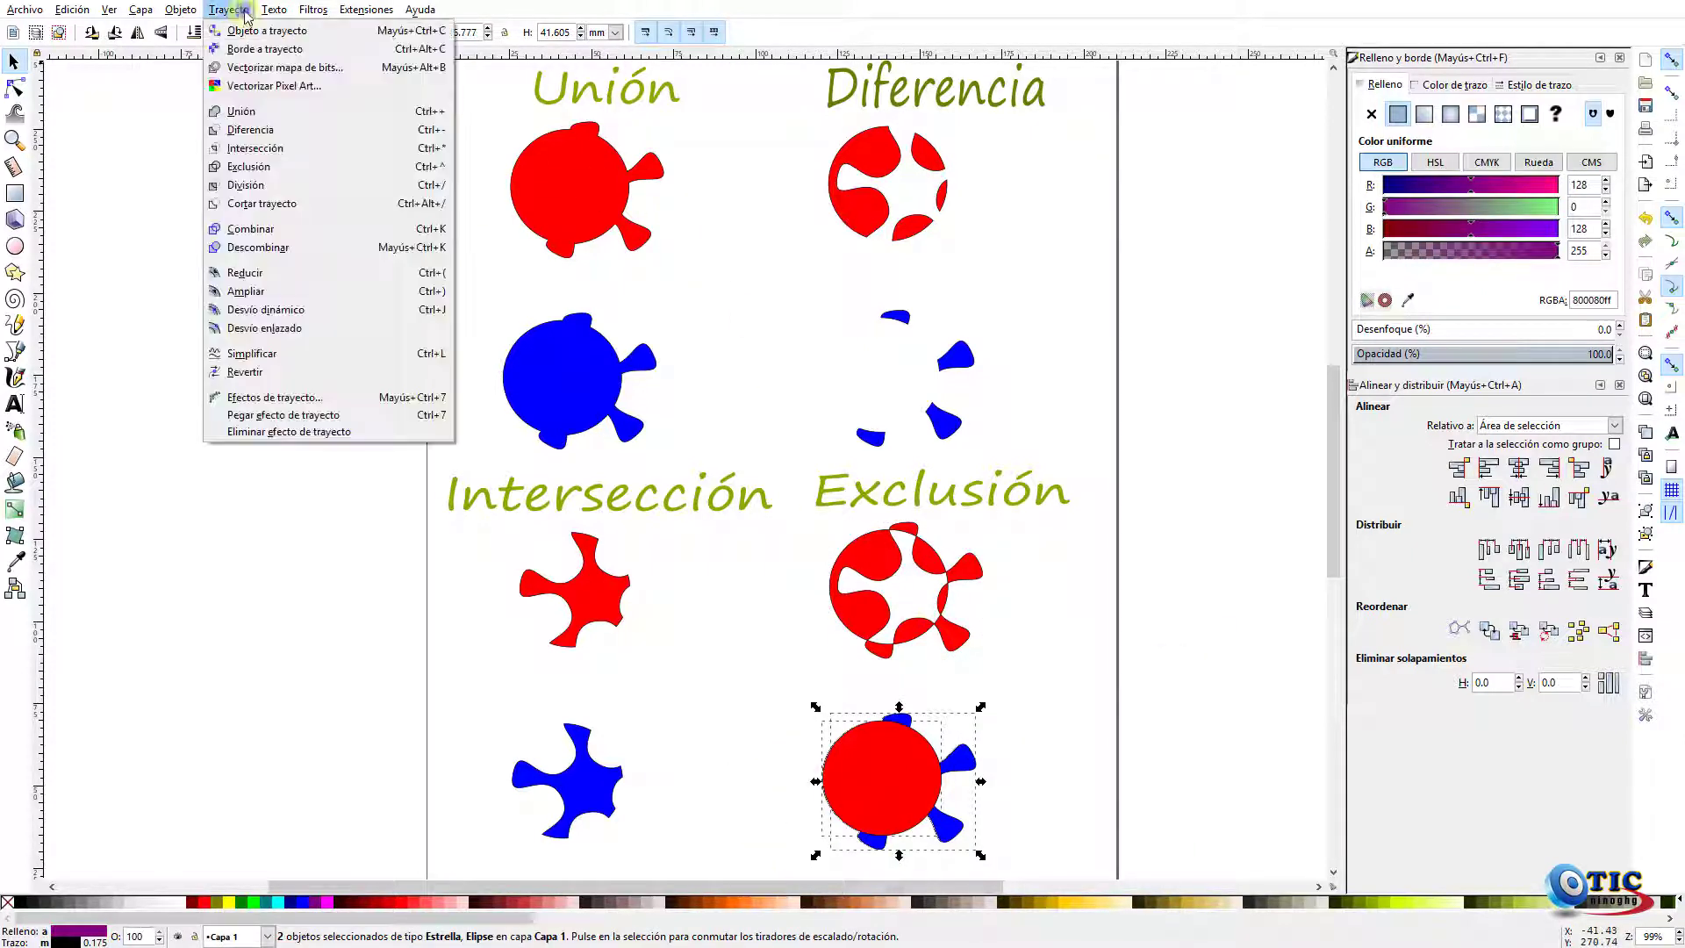
click(255, 165)
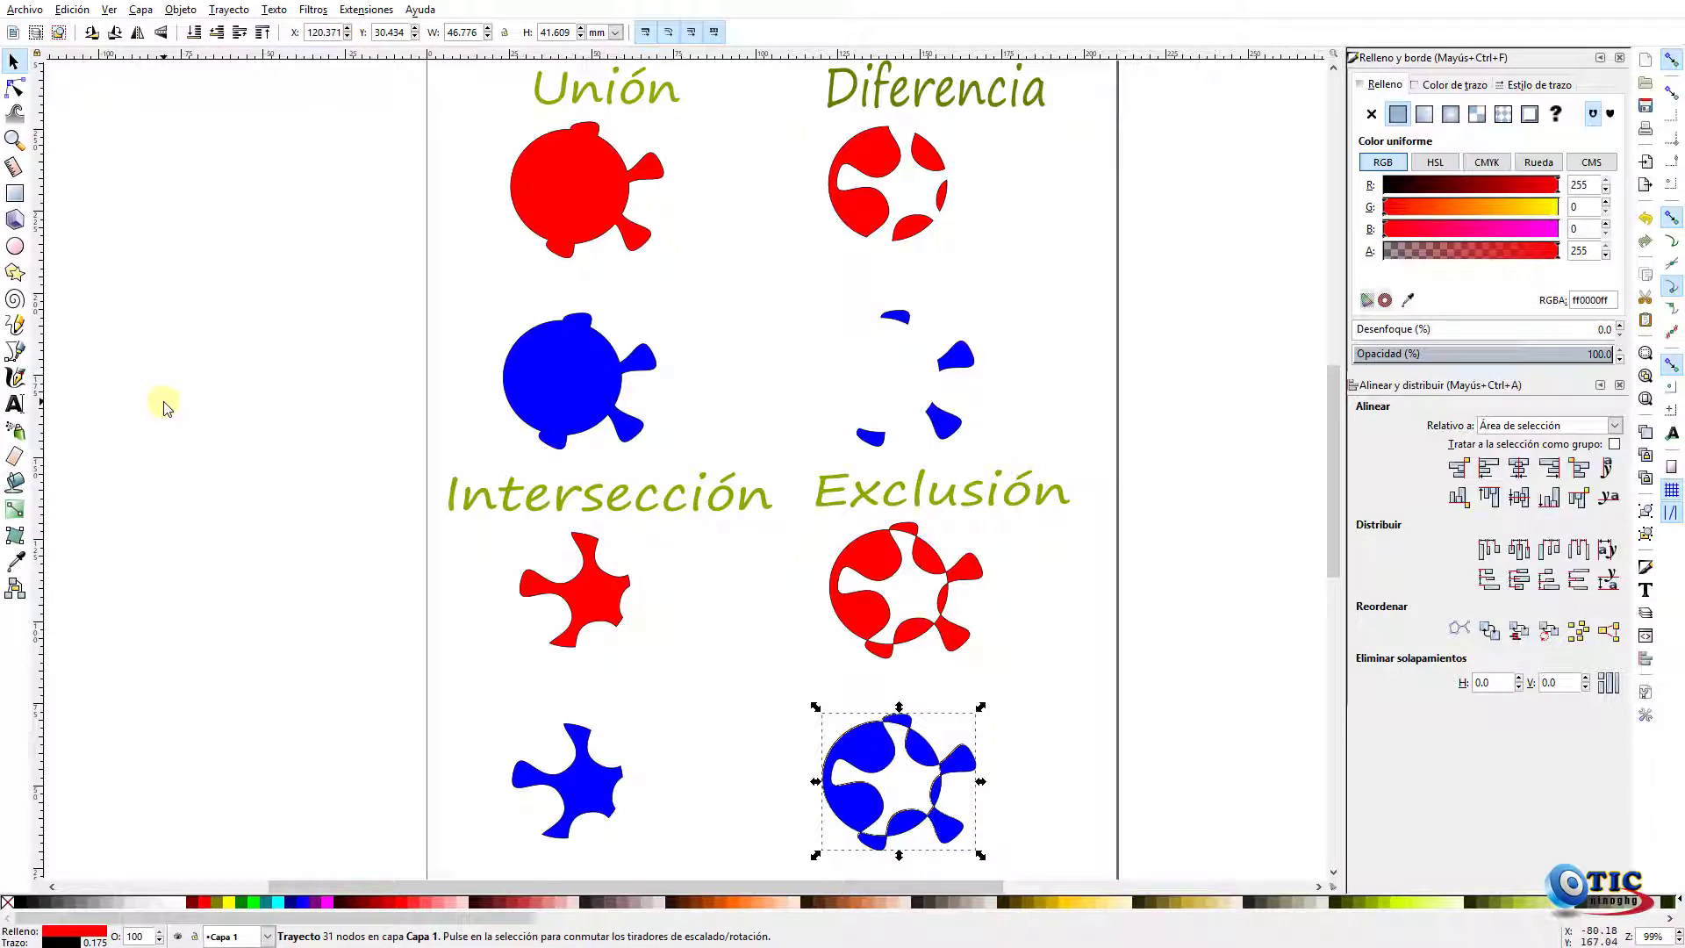